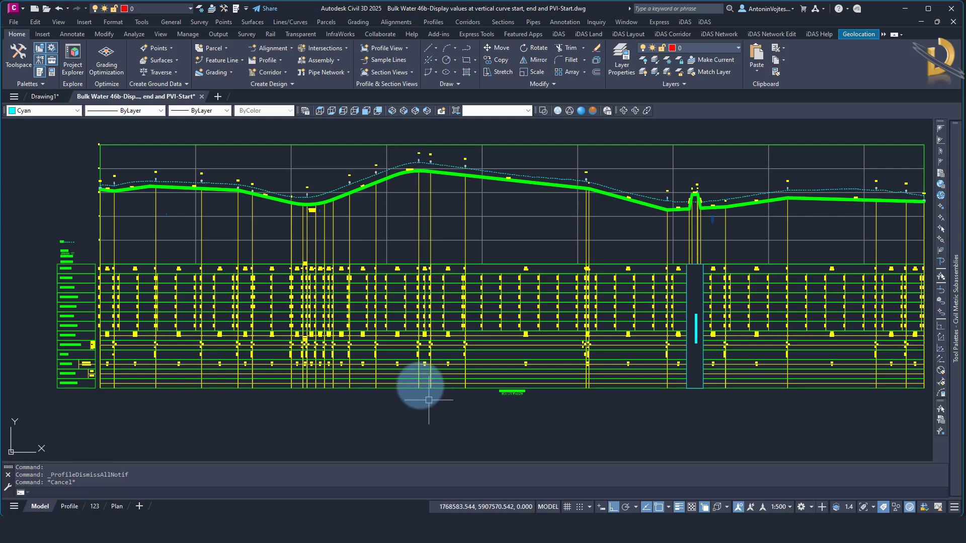
Inspect the lower green pipe profile's curve points at the crest vertical curve near AV2
{"action": "scroll", "coordinate": [395, 282], "scroll_direction": "up", "scroll_amount": 5}
{"action": "scroll", "coordinate": [402, 314], "scroll_direction": "down", "scroll_amount": 5}
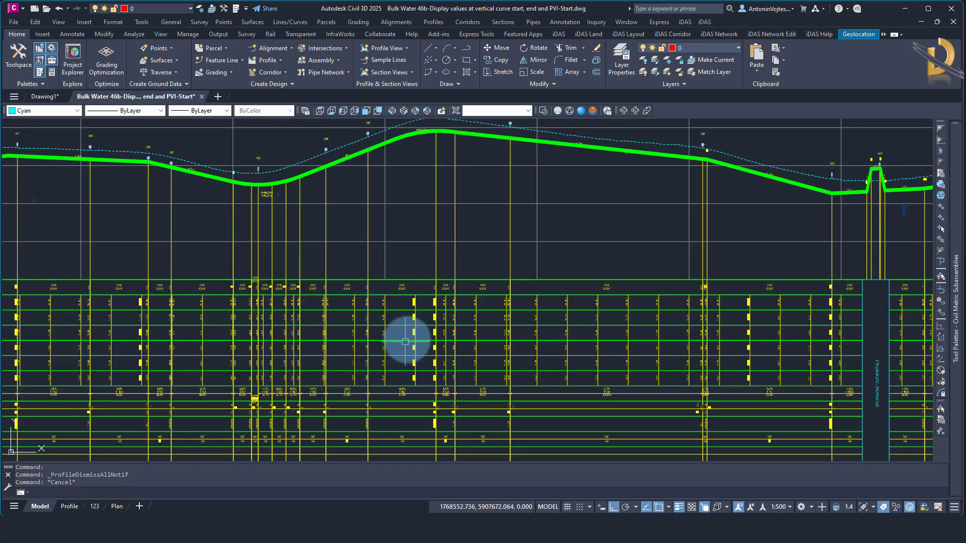
{"action": "scroll", "coordinate": [428, 221], "scroll_direction": "up", "scroll_amount": 2}
{"action": "scroll", "coordinate": [431, 224], "scroll_direction": "up", "scroll_amount": 3}
{"action": "scroll", "coordinate": [432, 224], "scroll_direction": "up", "scroll_amount": 2}
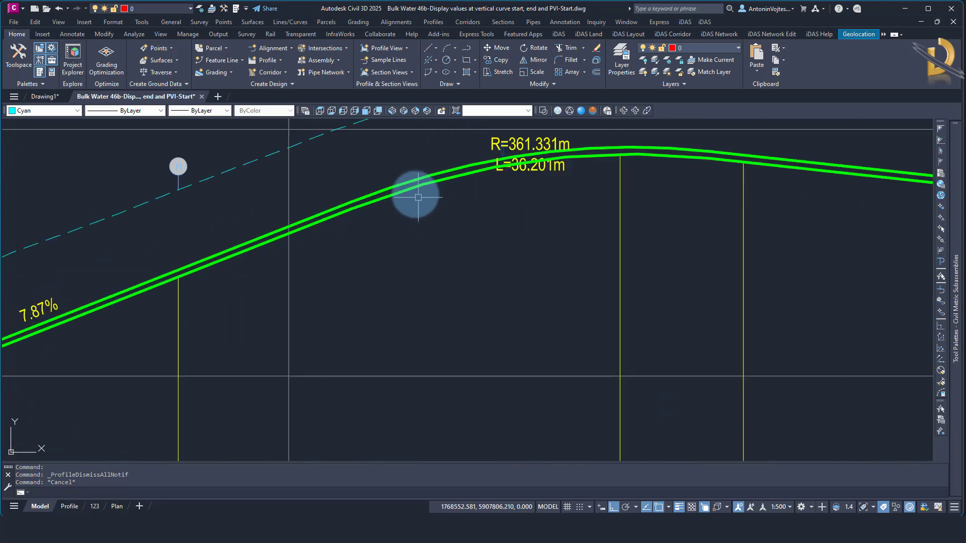
{"action": "left_click", "coordinate": [414, 190]}
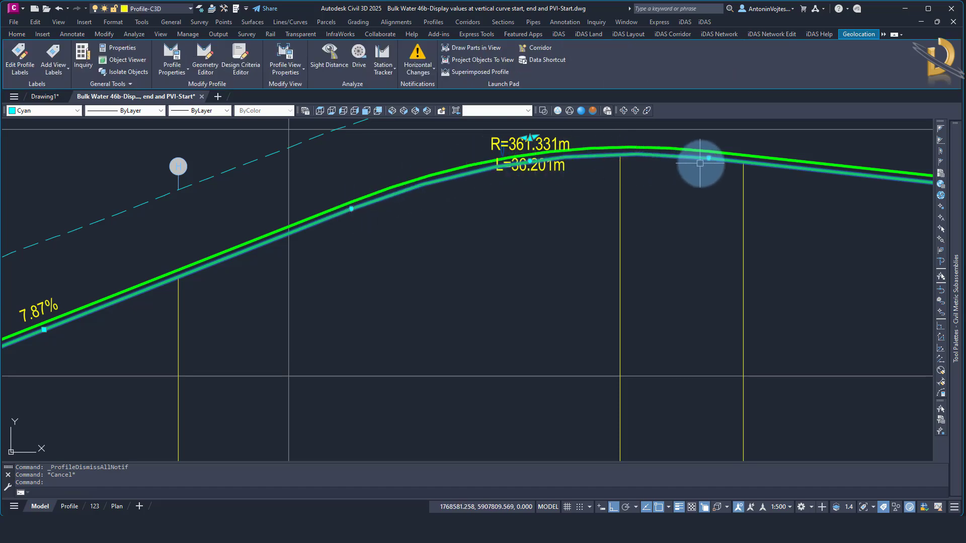
{"action": "scroll", "coordinate": [501, 236], "scroll_direction": "down", "scroll_amount": 3}
{"action": "key", "text": "Escape"}
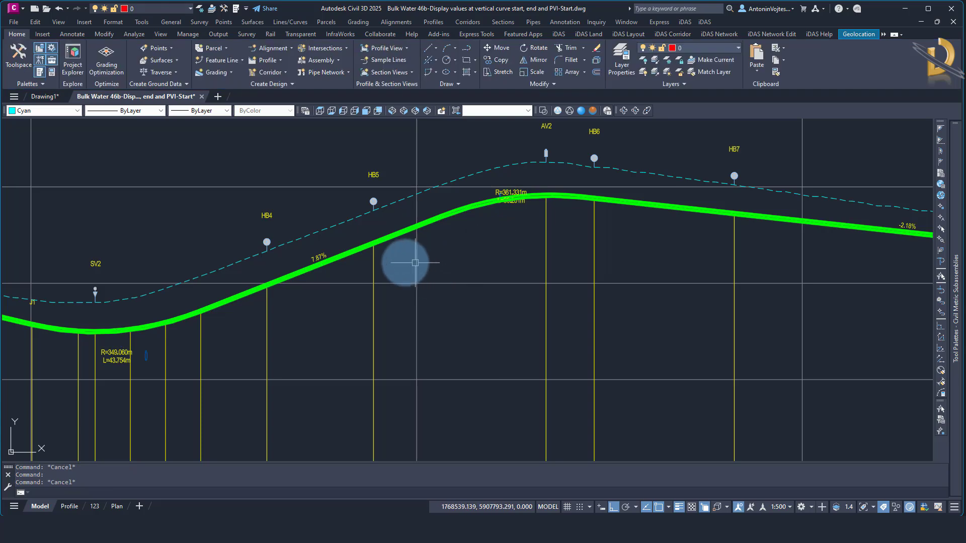
Compare the crest curve's start and end points with the stations shown in the data bands beneath the profile view
{"action": "scroll", "coordinate": [456, 216], "scroll_direction": "up", "scroll_amount": 4}
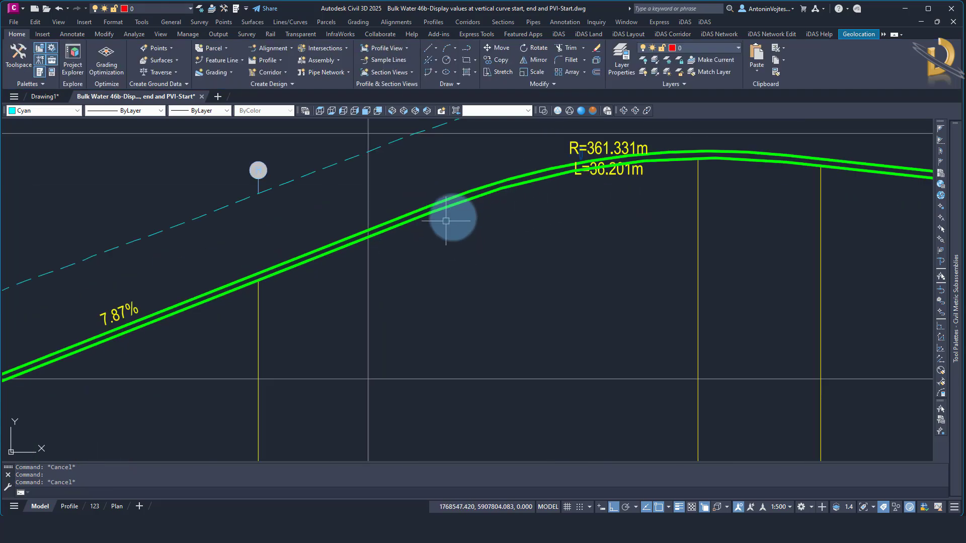
{"action": "left_click", "coordinate": [446, 205]}
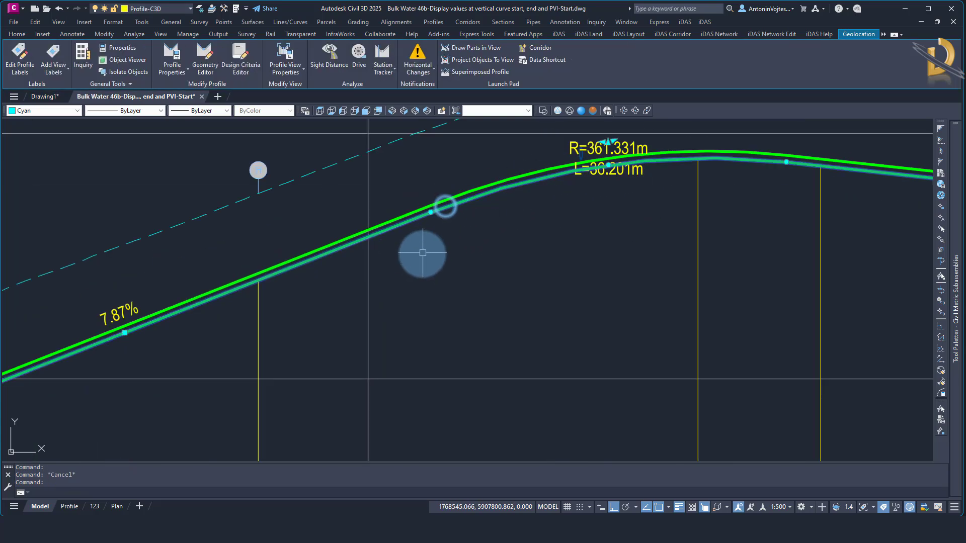
{"action": "scroll", "coordinate": [511, 210], "scroll_direction": "down", "scroll_amount": 5}
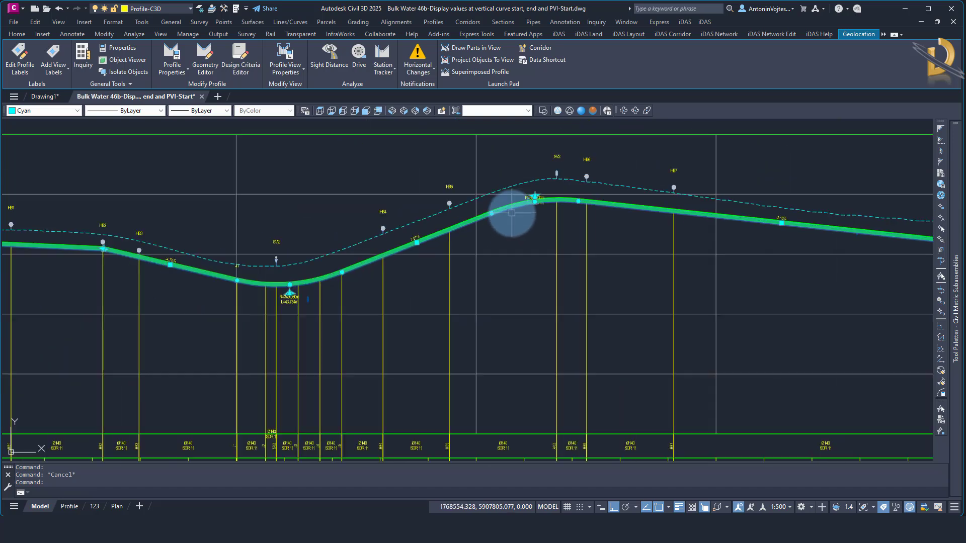
{"action": "scroll", "coordinate": [493, 328], "scroll_direction": "up", "scroll_amount": 4}
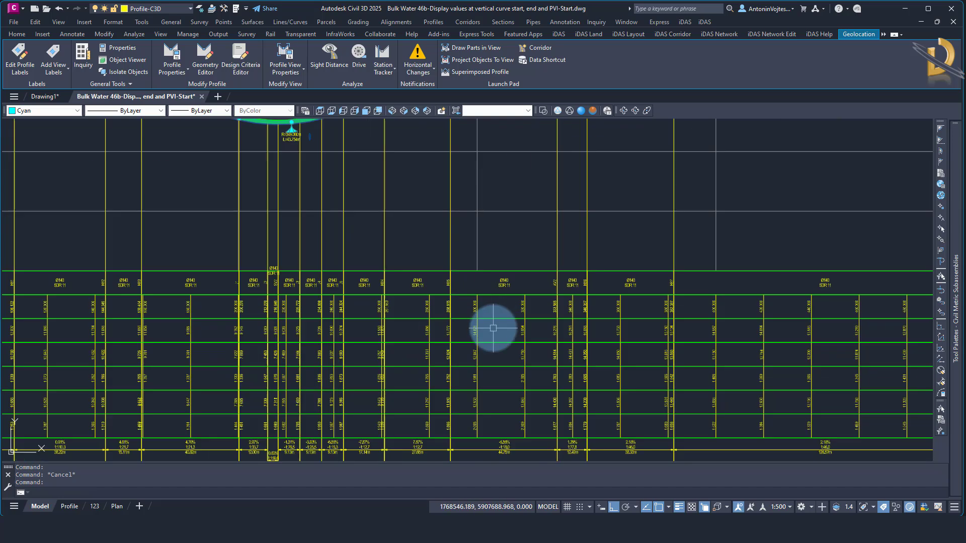
{"action": "middle_click_drag", "start_coordinate": [508, 200], "coordinate": [498, 372]}
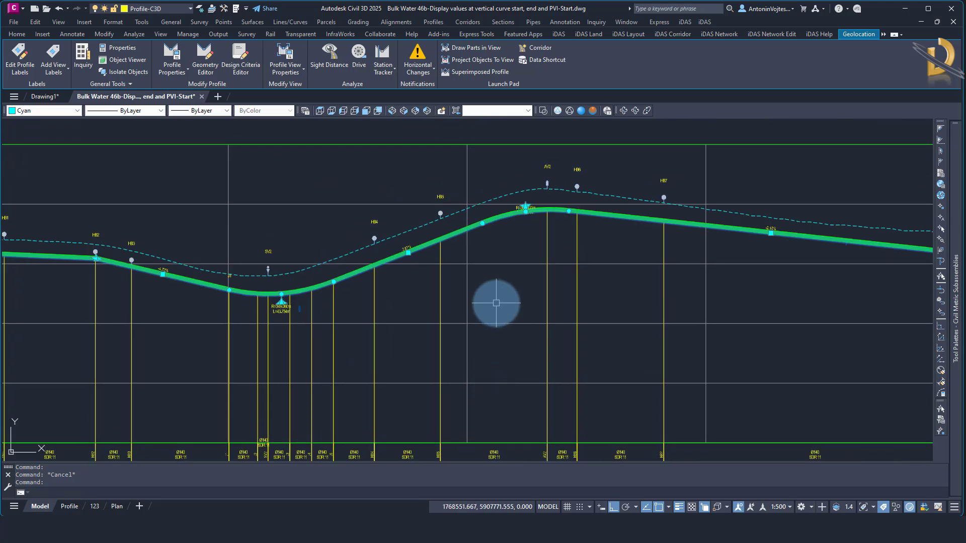
{"action": "key", "text": "Escape"}
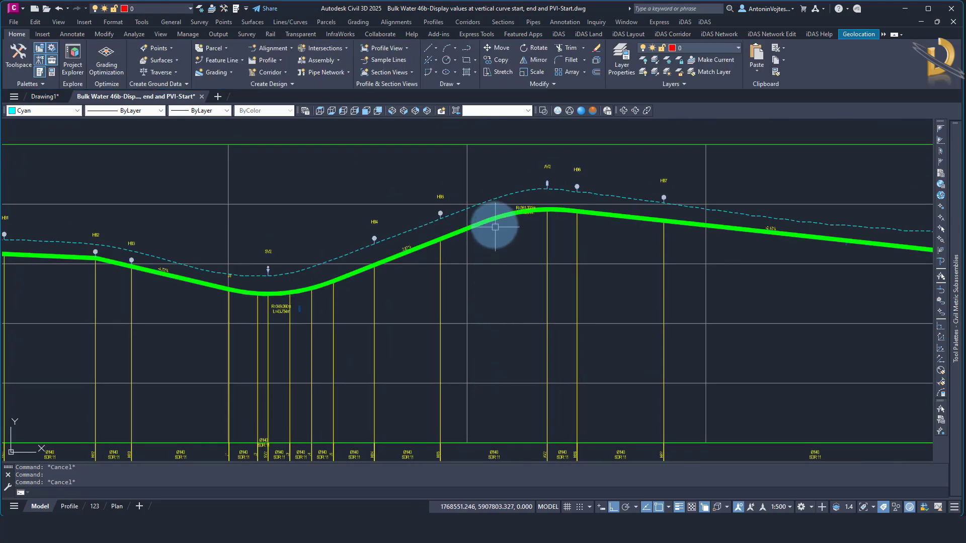
Open the profile view's properties and show its list of profiles
{"action": "scroll", "coordinate": [495, 227], "scroll_direction": "up", "scroll_amount": 6}
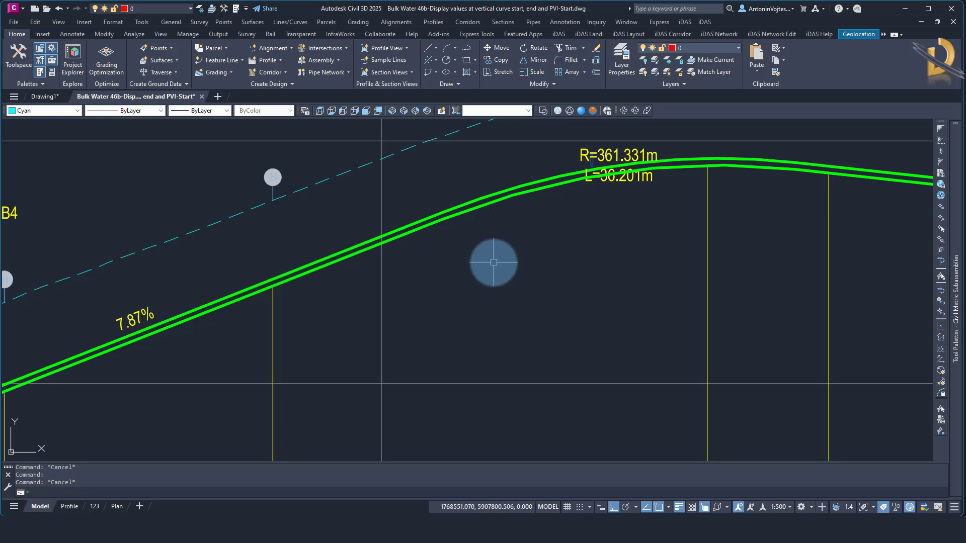
{"action": "left_click", "coordinate": [421, 345]}
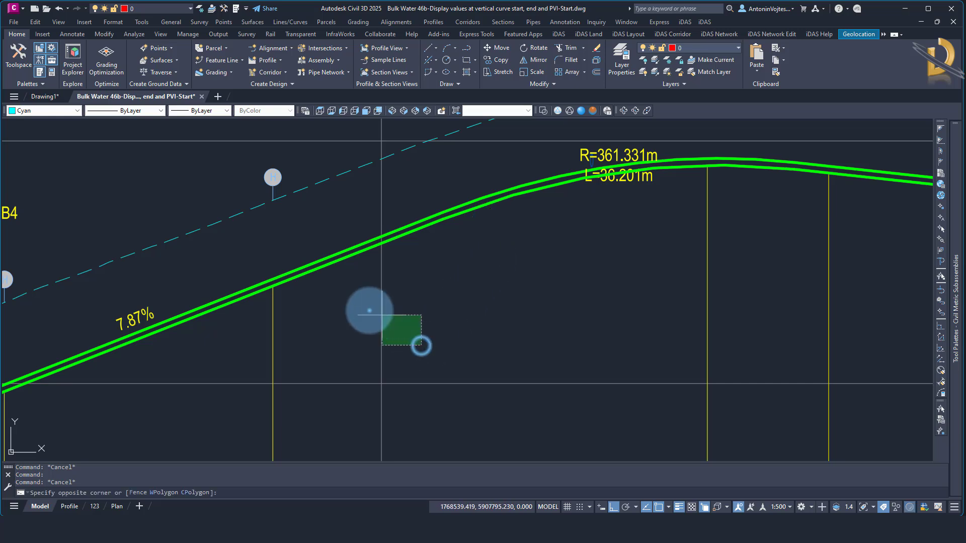
{"action": "left_click", "coordinate": [367, 309]}
{"action": "right_click", "coordinate": [481, 308]}
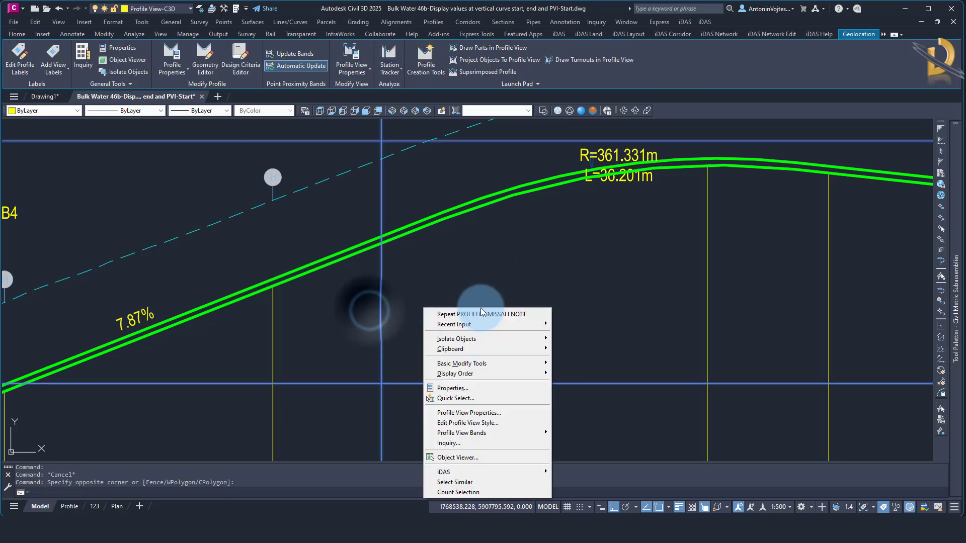
{"action": "left_click", "coordinate": [479, 414]}
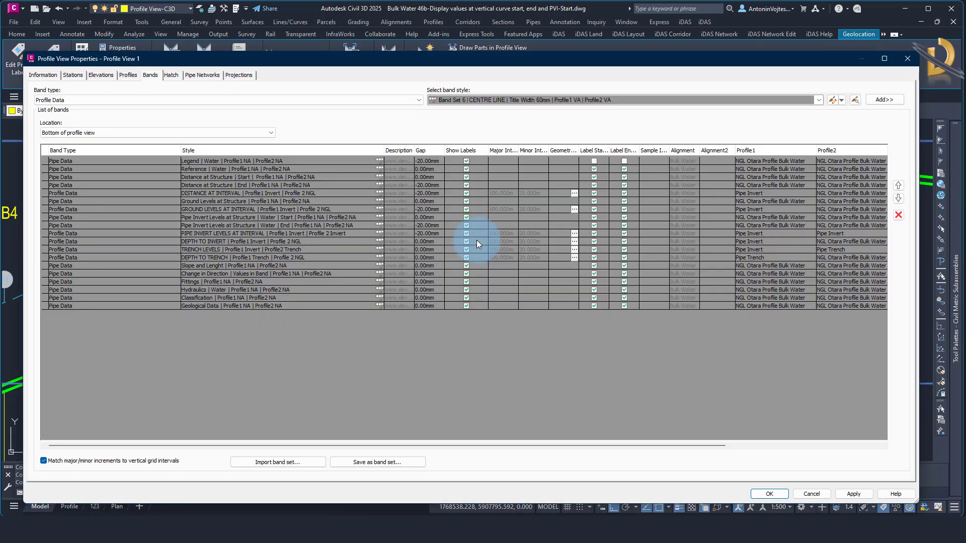
{"action": "left_click", "coordinate": [132, 75]}
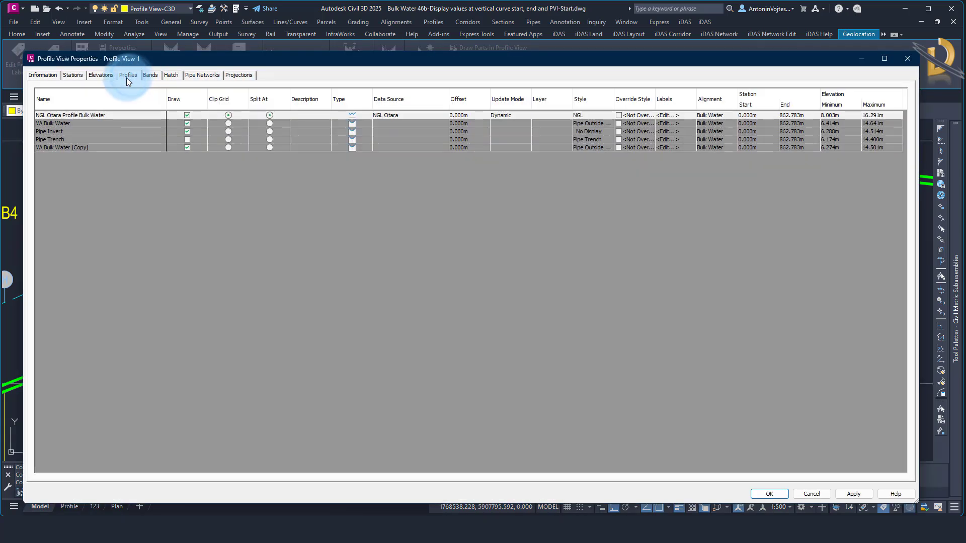
Change the Pipe Invert profile's style to Pipe Invert and apply it to the profile view
{"action": "left_click", "coordinate": [53, 131]}
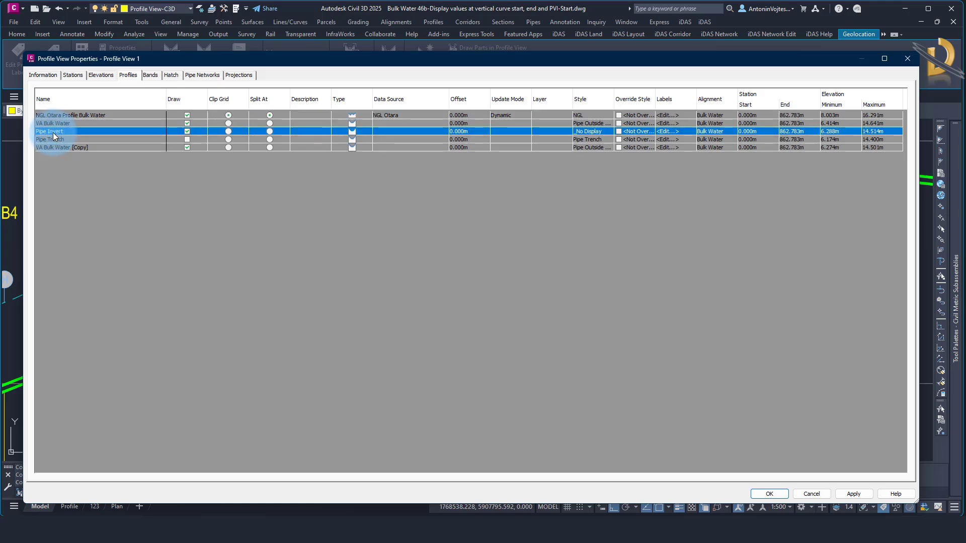
{"action": "left_click", "coordinate": [593, 131]}
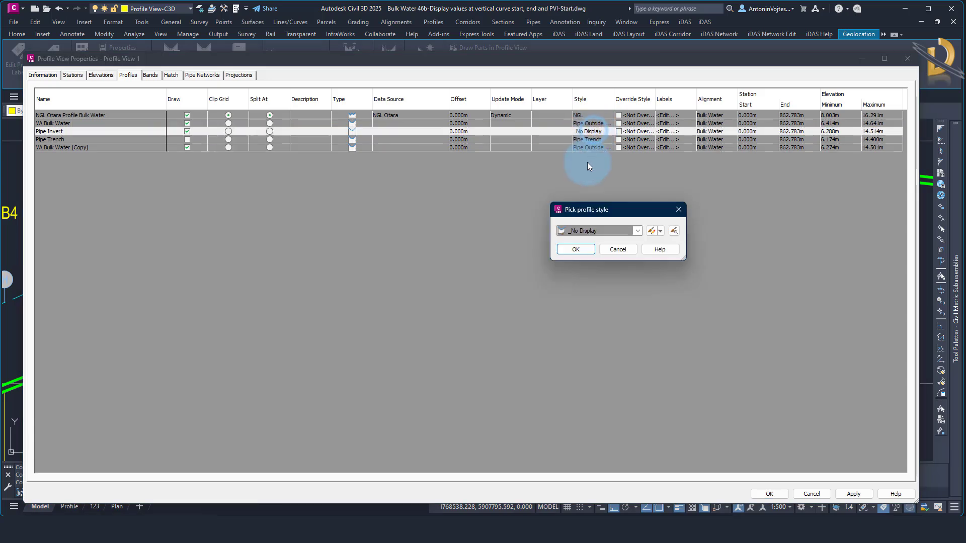
{"action": "left_click", "coordinate": [599, 231]}
{"action": "left_click", "coordinate": [596, 386]}
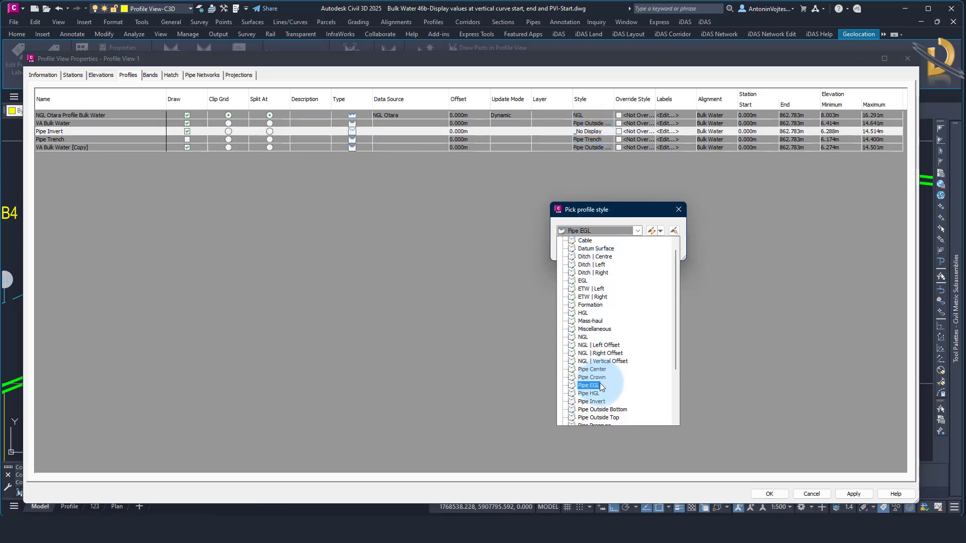
{"action": "left_click", "coordinate": [595, 402]}
{"action": "left_click", "coordinate": [581, 249]}
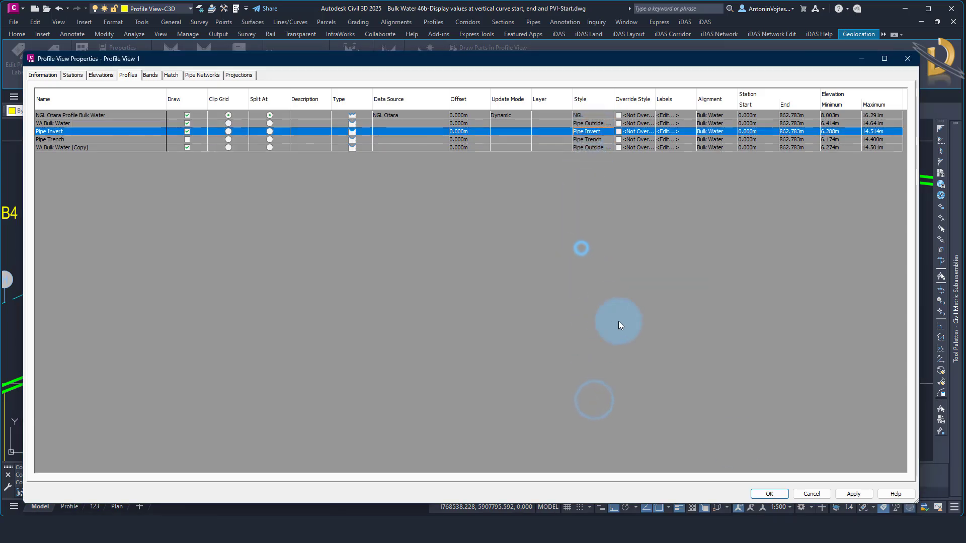
{"action": "left_click", "coordinate": [767, 493]}
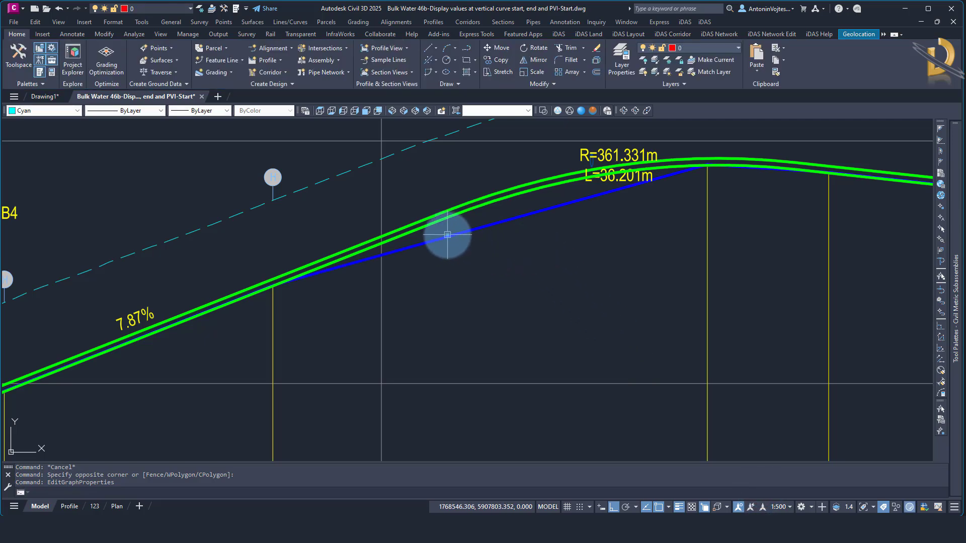
Inspect the points of the blue Pipe Invert profile between the sag curve and the crest curve
{"action": "left_click", "coordinate": [447, 234]}
{"action": "scroll", "coordinate": [351, 278], "scroll_direction": "down", "scroll_amount": 5}
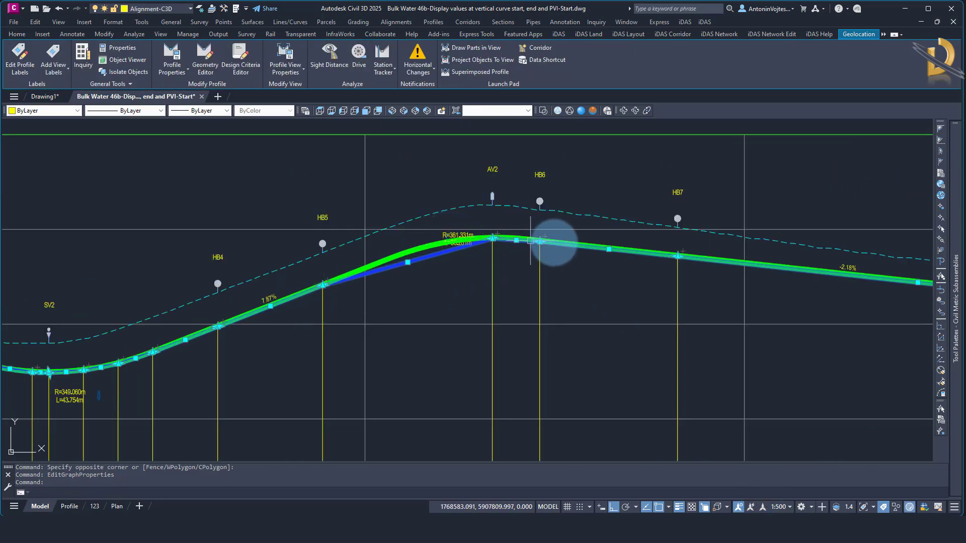
{"action": "middle_click_drag", "start_coordinate": [384, 285], "coordinate": [691, 240]}
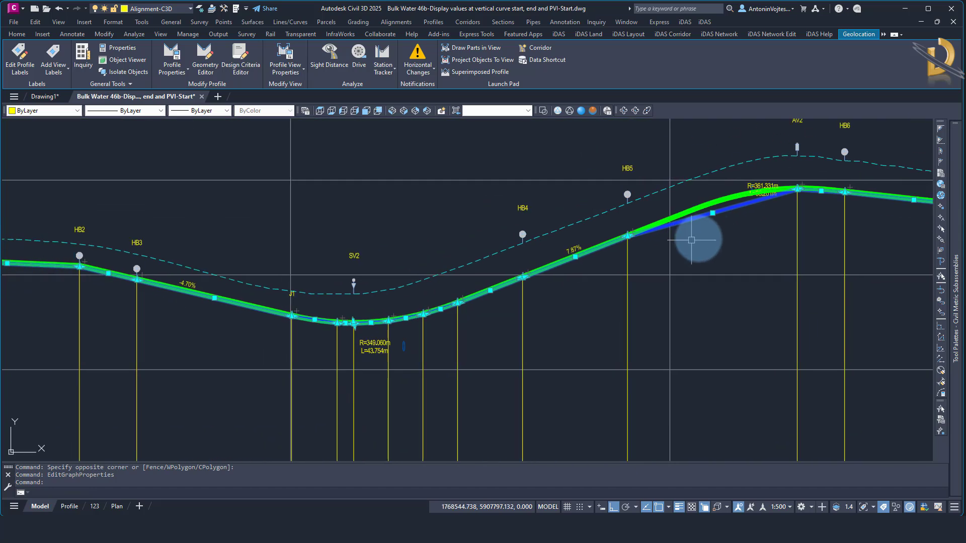
{"action": "key", "text": "Escape"}
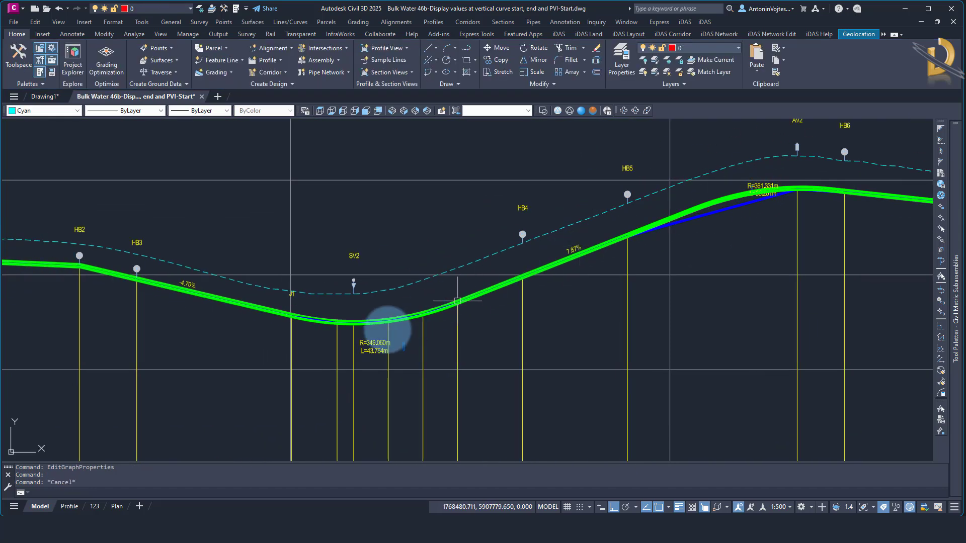
Examine how closely the Pipe Invert profile's straight segments follow the pipe's sag curve near SV2
{"action": "scroll", "coordinate": [362, 332], "scroll_direction": "up", "scroll_amount": 6}
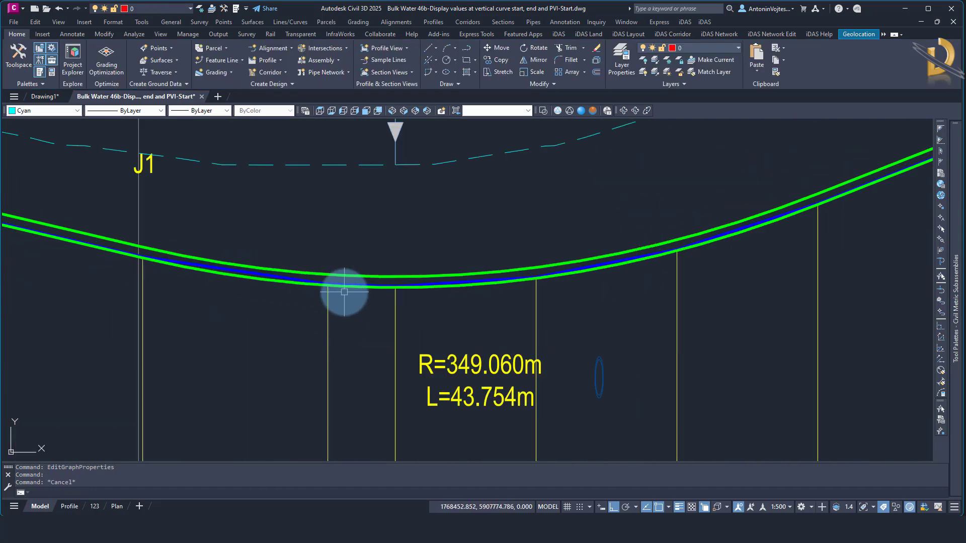
{"action": "scroll", "coordinate": [342, 291], "scroll_direction": "down", "scroll_amount": 2}
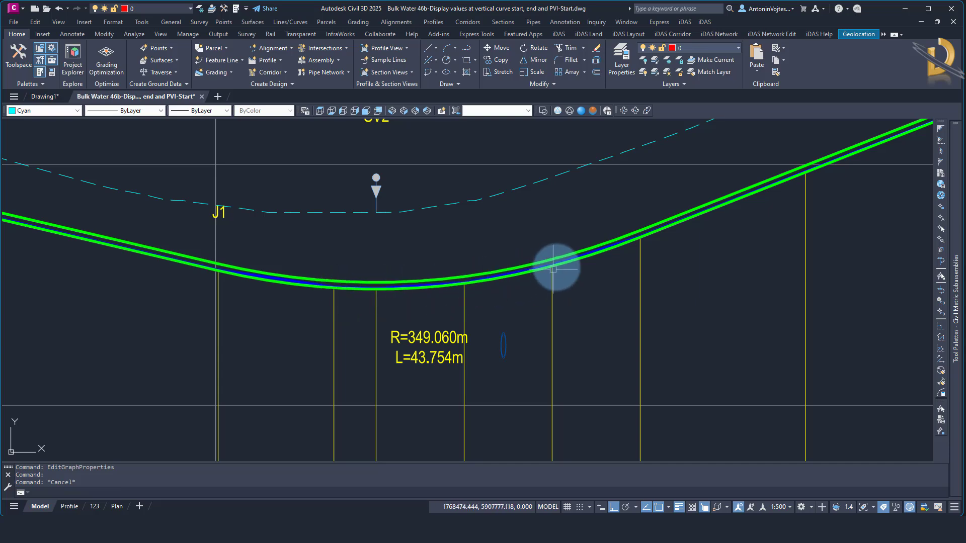
{"action": "scroll", "coordinate": [523, 257], "scroll_direction": "up", "scroll_amount": 10}
{"action": "scroll", "coordinate": [492, 234], "scroll_direction": "down", "scroll_amount": 8}
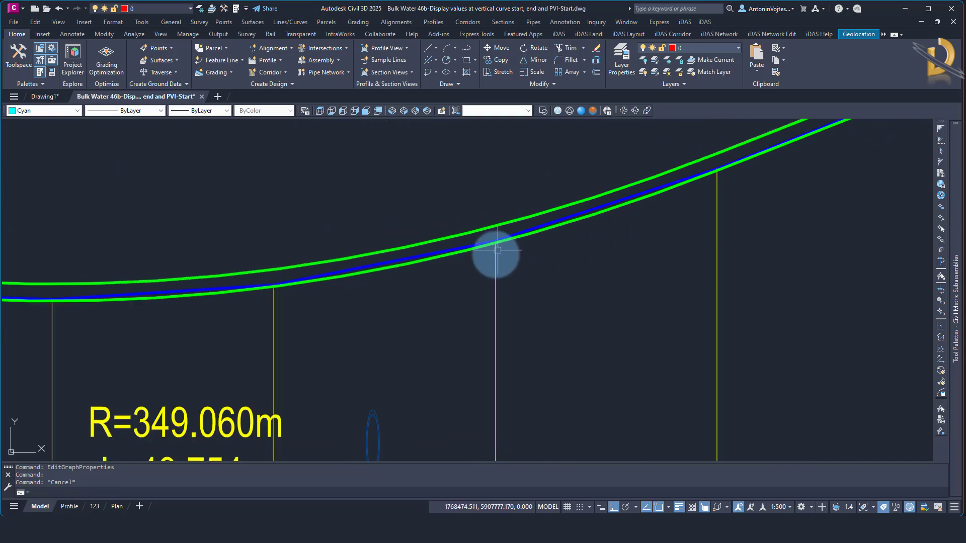
{"action": "scroll", "coordinate": [226, 257], "scroll_direction": "up", "scroll_amount": 8}
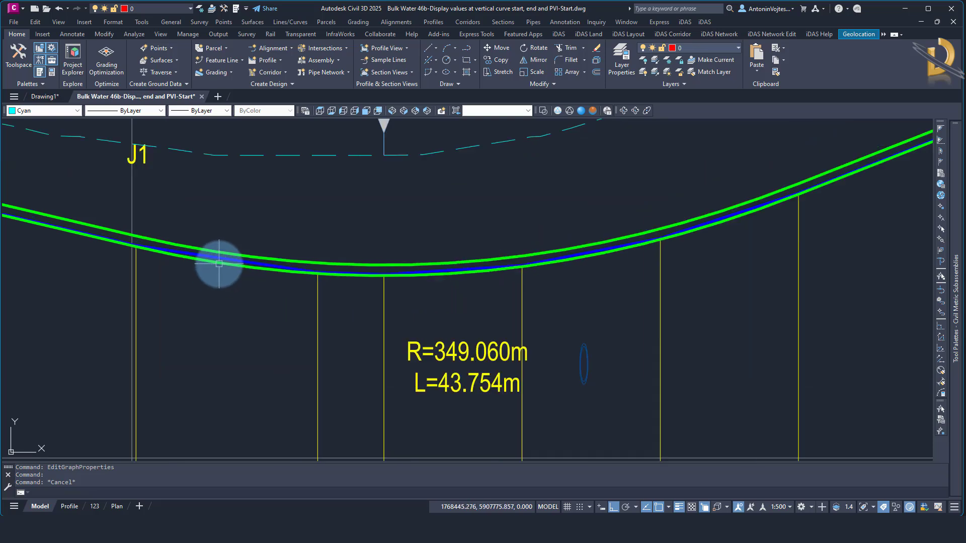
{"action": "left_click", "coordinate": [229, 252]}
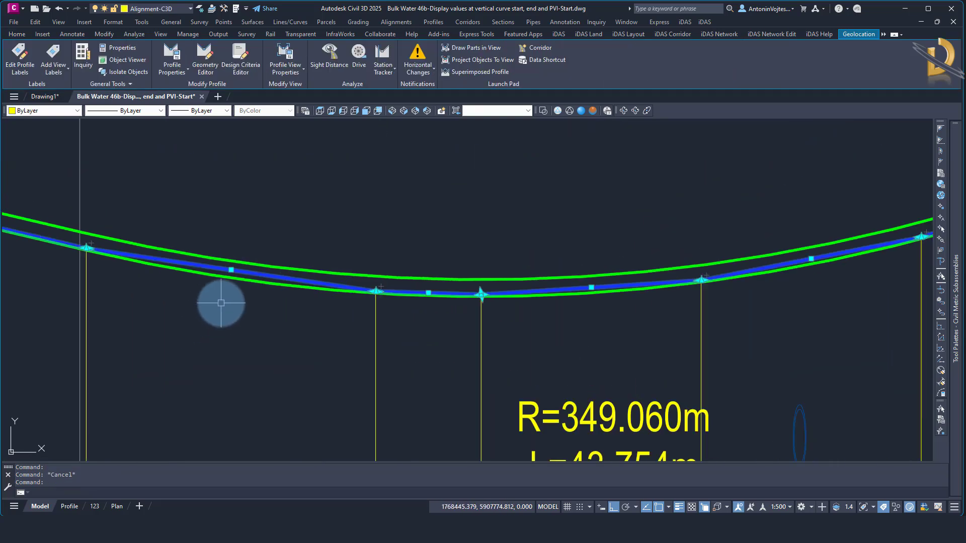
{"action": "scroll", "coordinate": [214, 305], "scroll_direction": "down", "scroll_amount": 4}
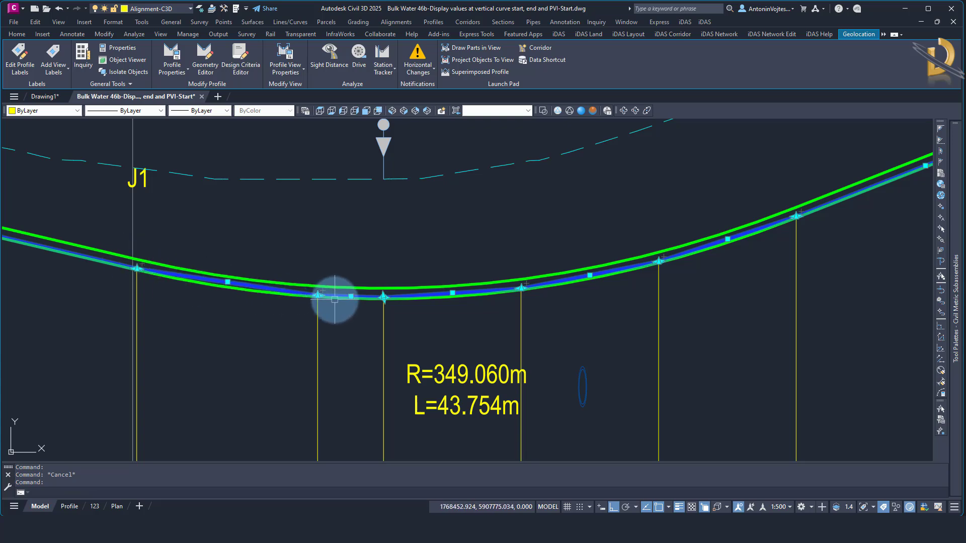
{"action": "scroll", "coordinate": [204, 297], "scroll_direction": "up", "scroll_amount": 3}
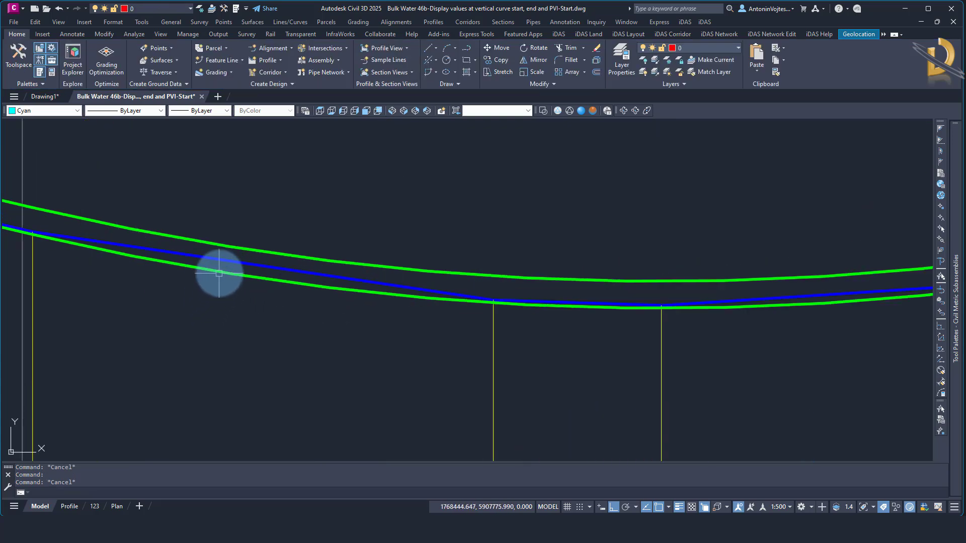
Inspect the lower green pipe profile's curve points along the sag curve beside J1
{"action": "left_click", "coordinate": [217, 274]}
{"action": "scroll", "coordinate": [203, 290], "scroll_direction": "down", "scroll_amount": 2}
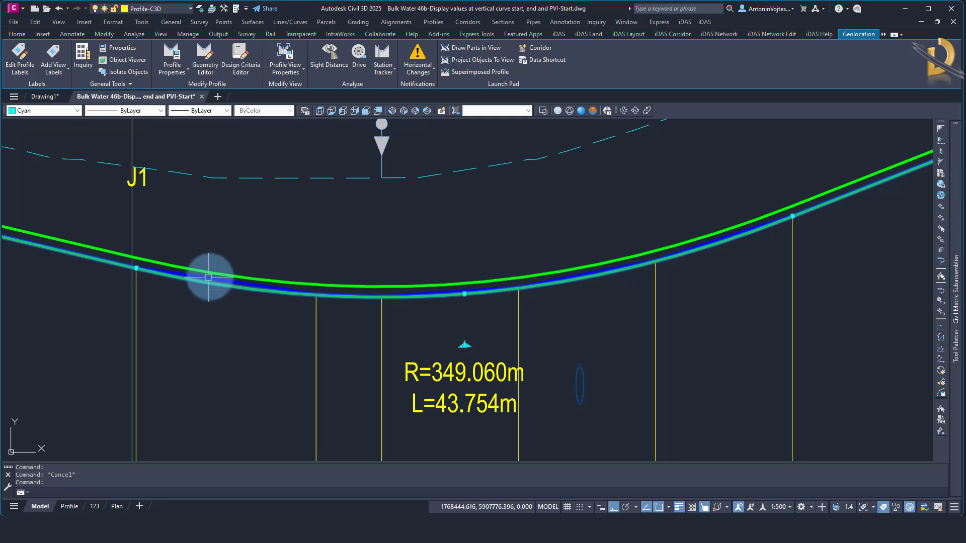
{"action": "key", "text": "Escape"}
{"action": "left_click", "coordinate": [212, 273]}
{"action": "key", "text": "Escape"}
{"action": "left_click", "coordinate": [209, 287]}
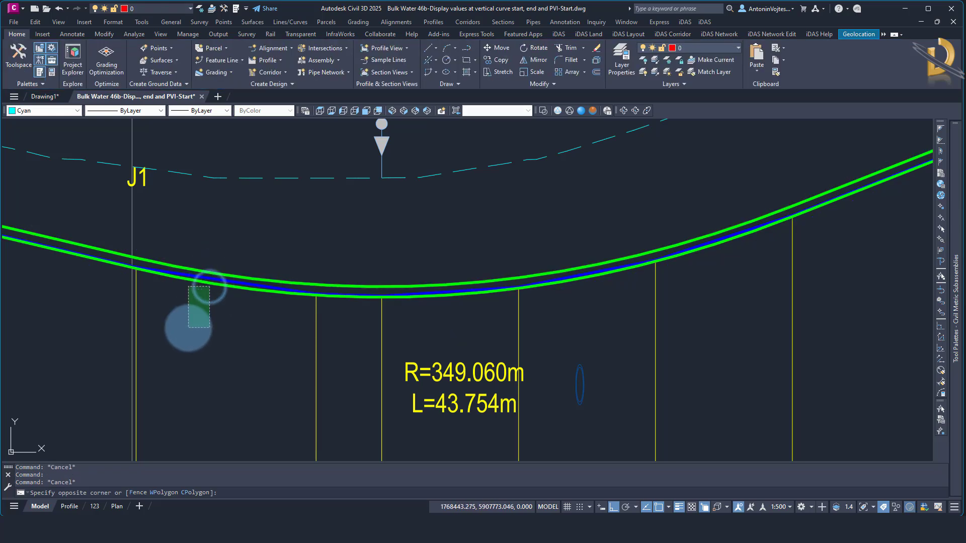
{"action": "key", "text": "Escape"}
{"action": "scroll", "coordinate": [232, 328], "scroll_direction": "down", "scroll_amount": 6}
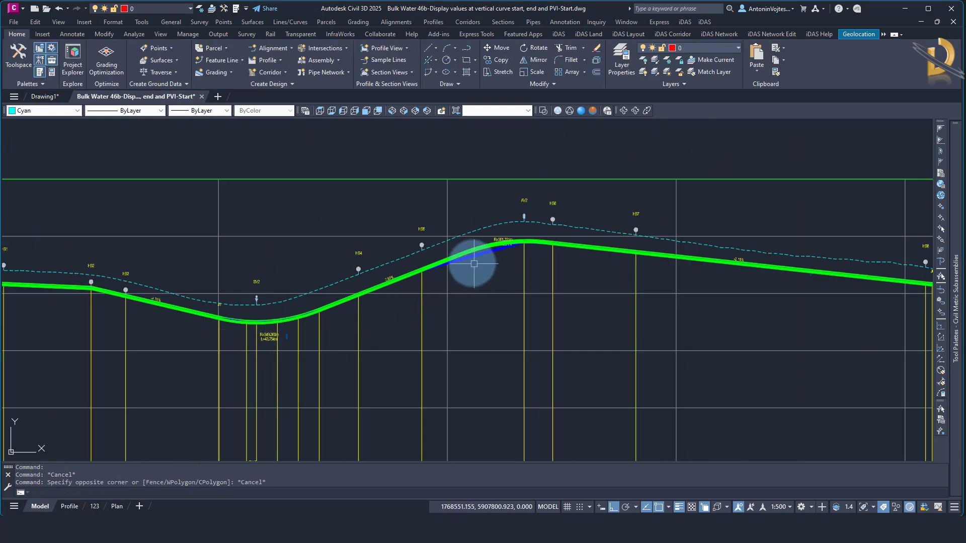
Compare the crest curve's geometry points with the Pipe Invert profile's straight segment between HB5 and AV2
{"action": "scroll", "coordinate": [458, 259], "scroll_direction": "up", "scroll_amount": 6}
{"action": "left_click", "coordinate": [446, 226]}
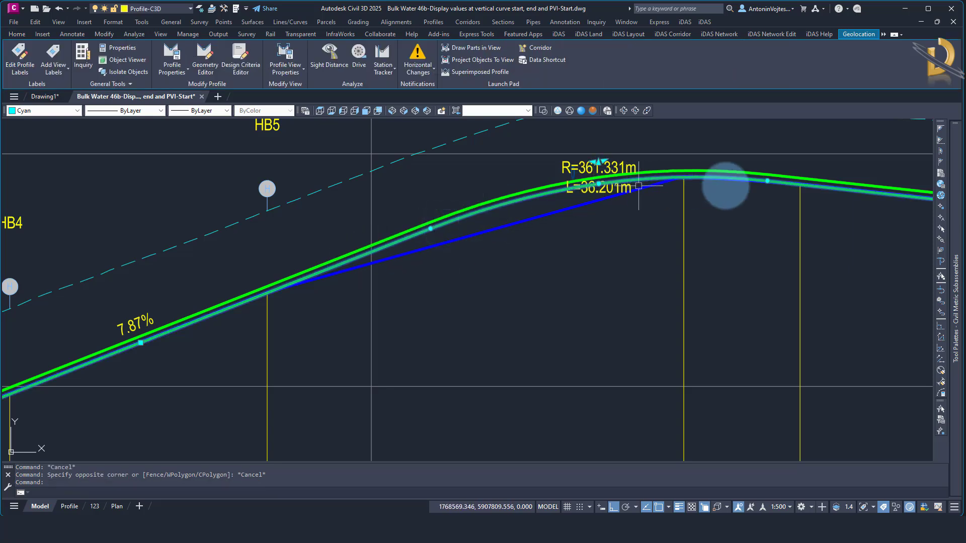
{"action": "key", "text": "Escape"}
{"action": "left_click", "coordinate": [508, 224]}
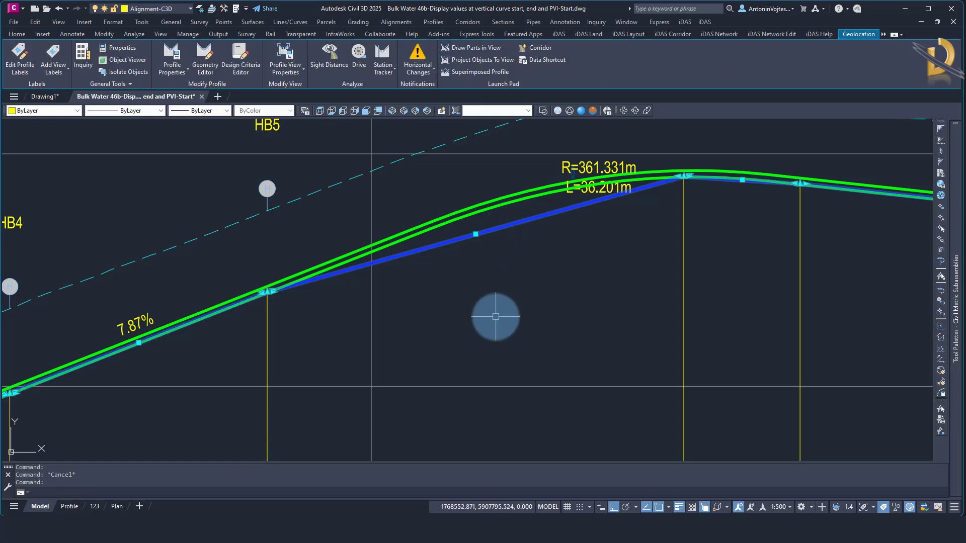
Rename the lower green pipe profile, the copy of the bulk water profile, as VA Bulk Water Invert
{"action": "key", "text": "Escape"}
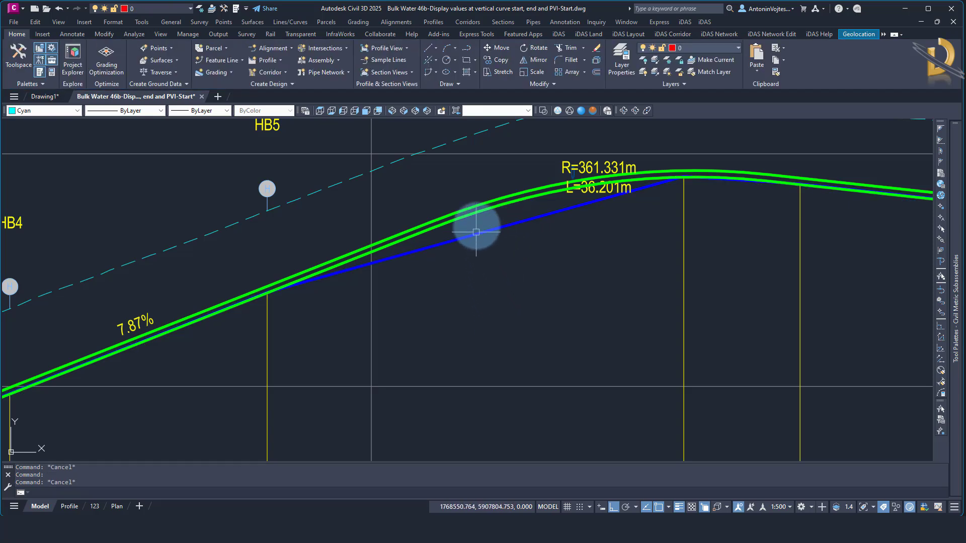
{"action": "left_click", "coordinate": [480, 214]}
{"action": "right_click", "coordinate": [482, 266]}
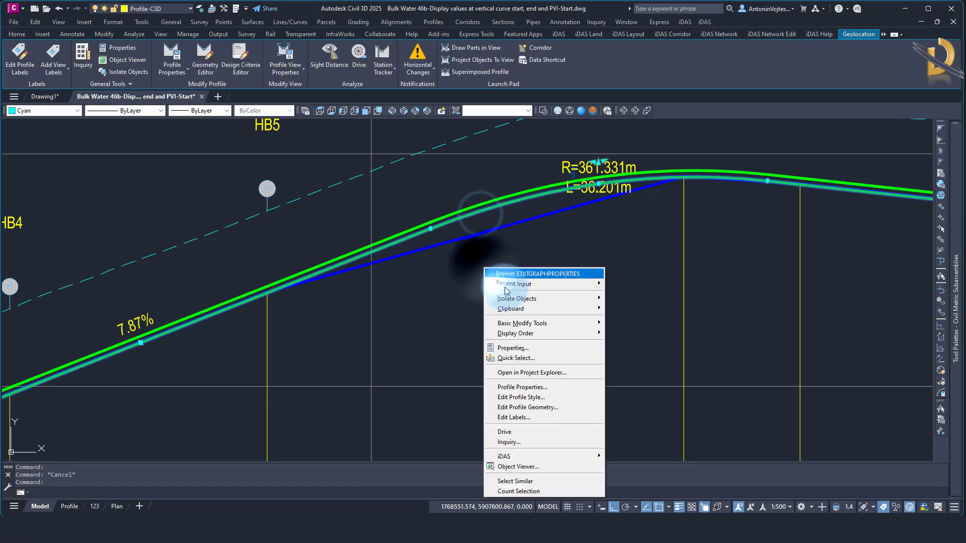
{"action": "left_click", "coordinate": [515, 387]}
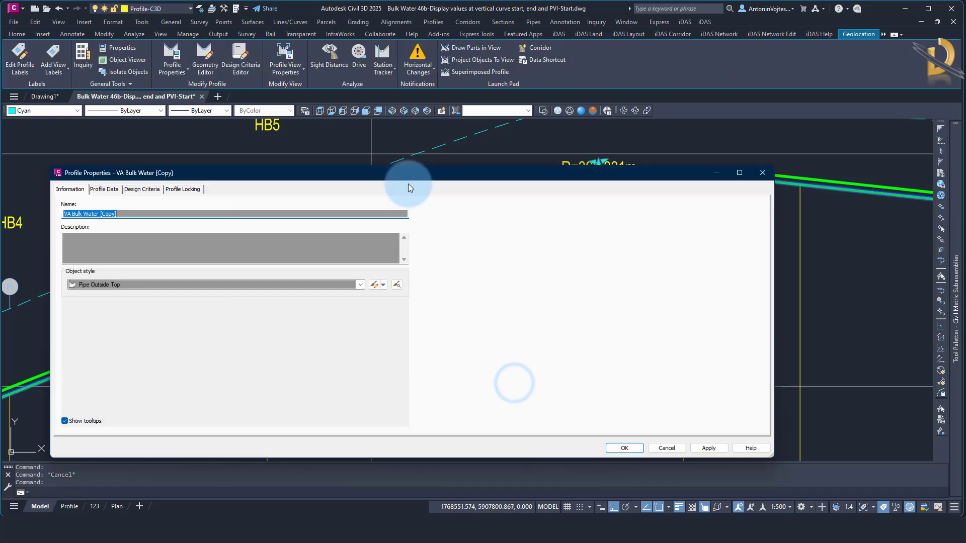
{"action": "double_click", "coordinate": [106, 215]}
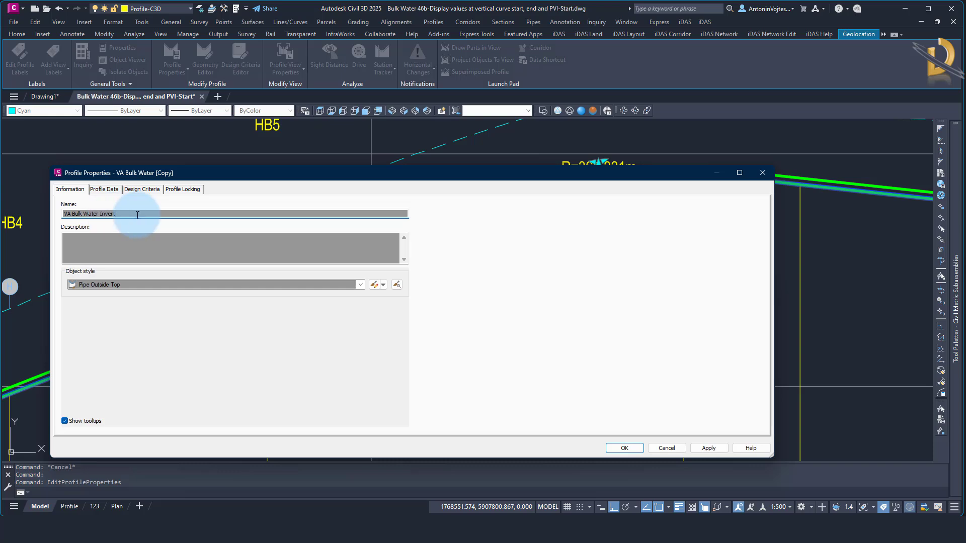
{"action": "left_click", "coordinate": [615, 448]}
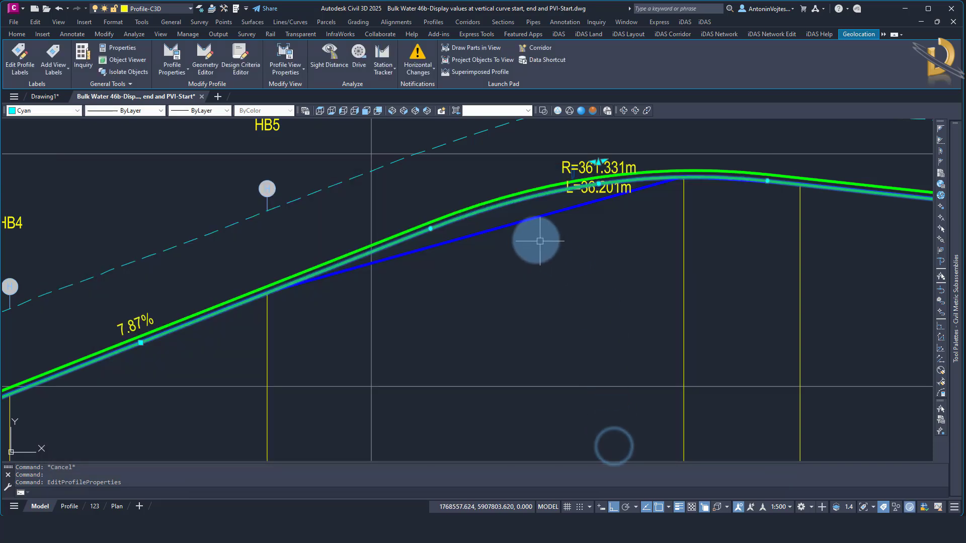
{"action": "left_click", "coordinate": [519, 225]}
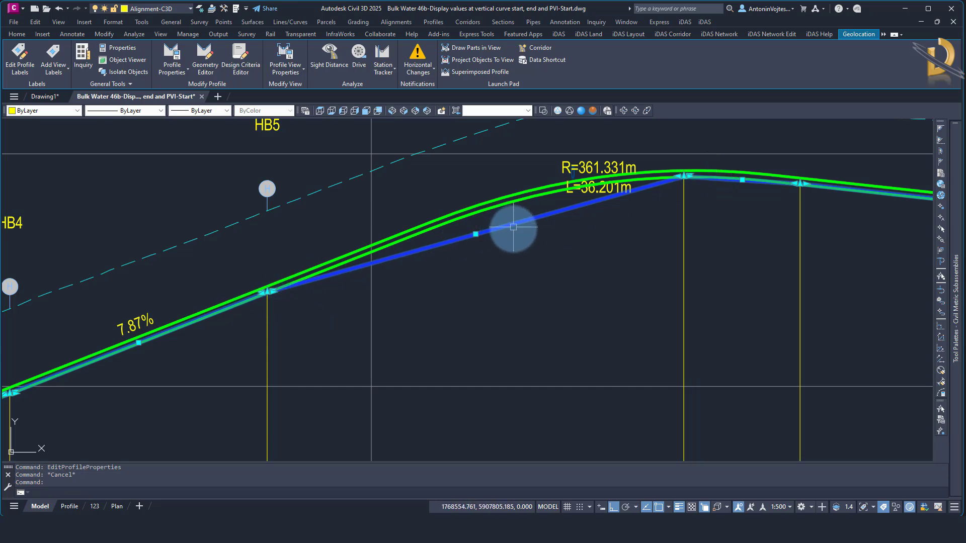
{"action": "scroll", "coordinate": [522, 237], "scroll_direction": "down", "scroll_amount": 2}
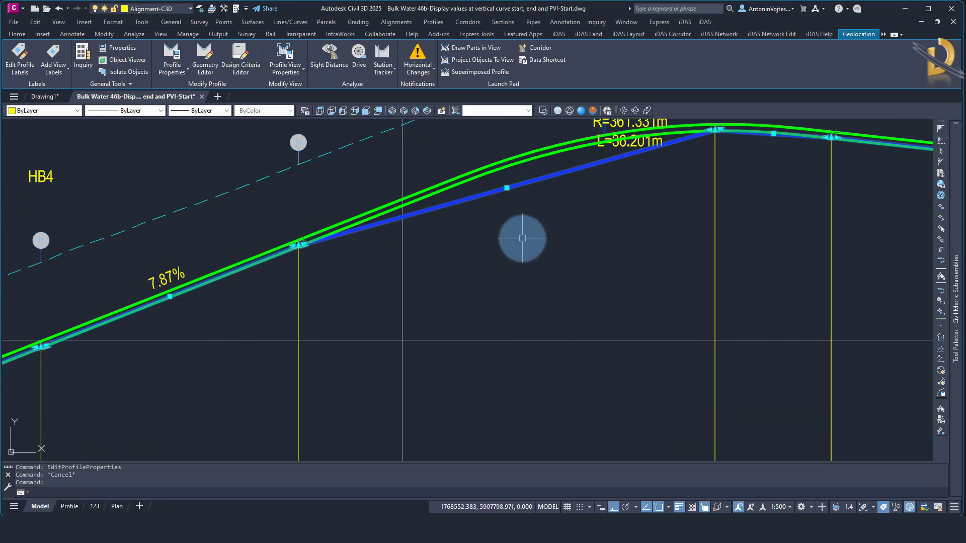
{"action": "key", "text": "Escape"}
{"action": "scroll", "coordinate": [503, 209], "scroll_direction": "down", "scroll_amount": 2}
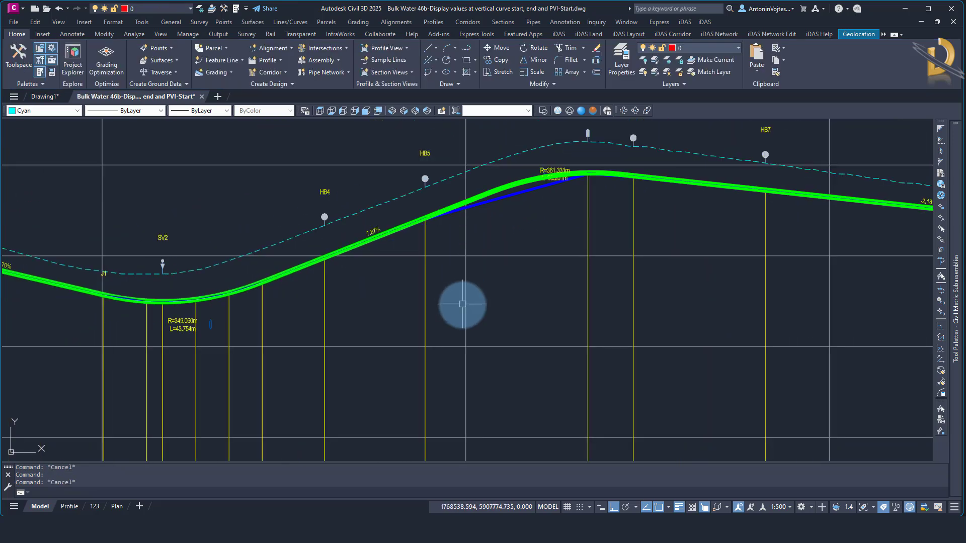
Add a Crest Curves label with the PVI Vertical Line style to the VA Bulk Water Invert profile's labels
{"action": "scroll", "coordinate": [501, 189], "scroll_direction": "up", "scroll_amount": 4}
{"action": "left_click", "coordinate": [500, 188]}
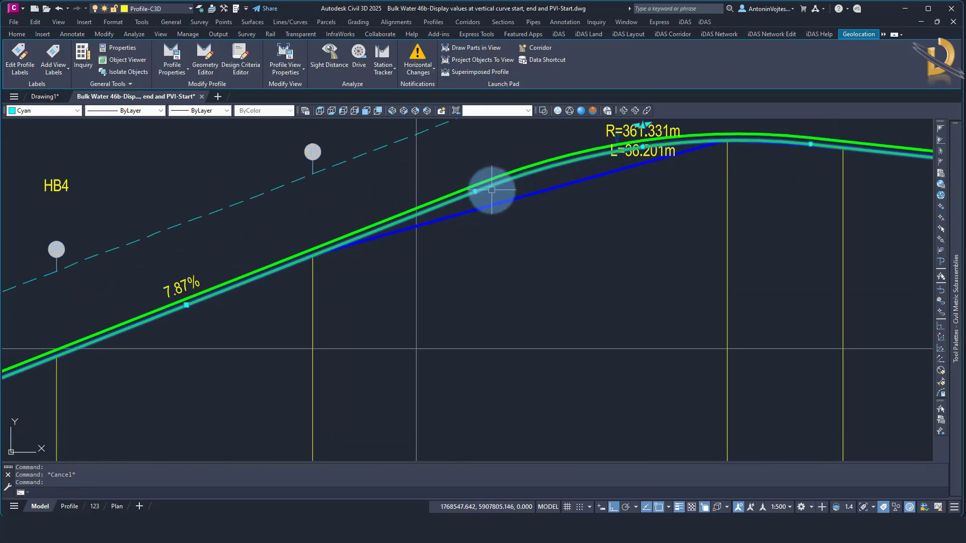
{"action": "right_click", "coordinate": [492, 189]}
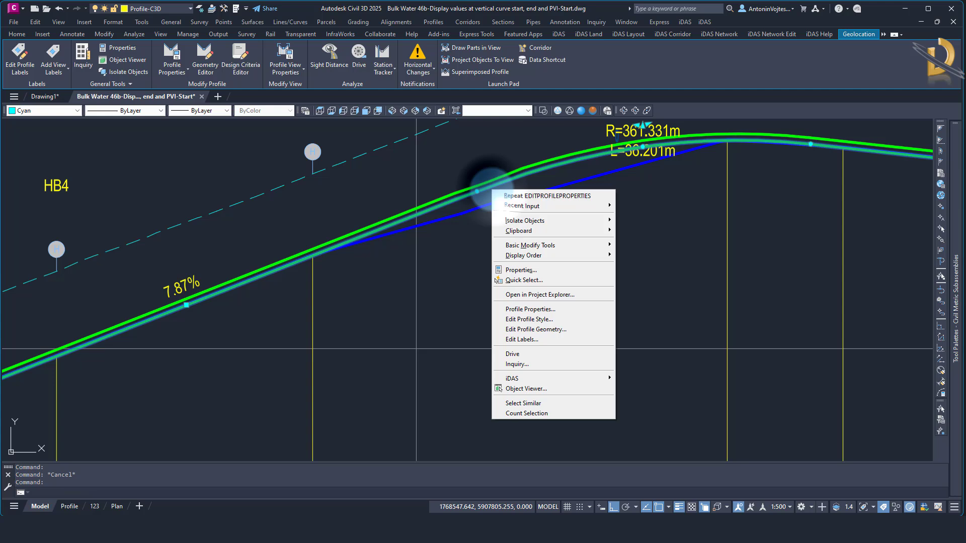
{"action": "left_click", "coordinate": [532, 342]}
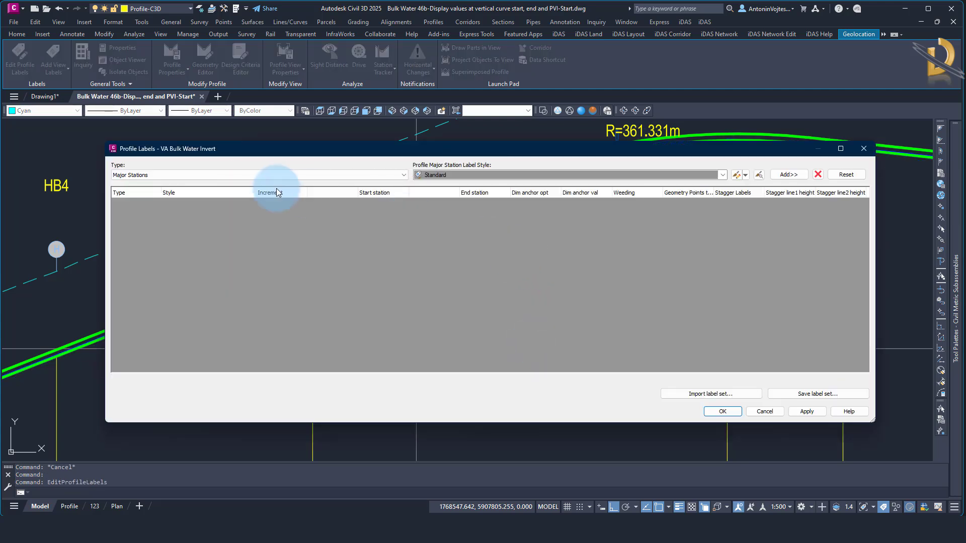
{"action": "left_click", "coordinate": [169, 177]}
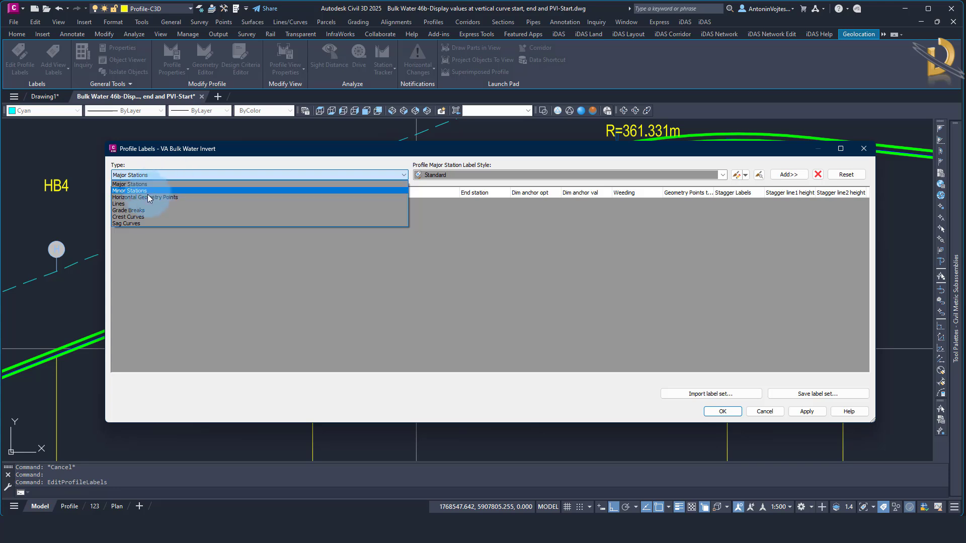
{"action": "left_click", "coordinate": [127, 216]}
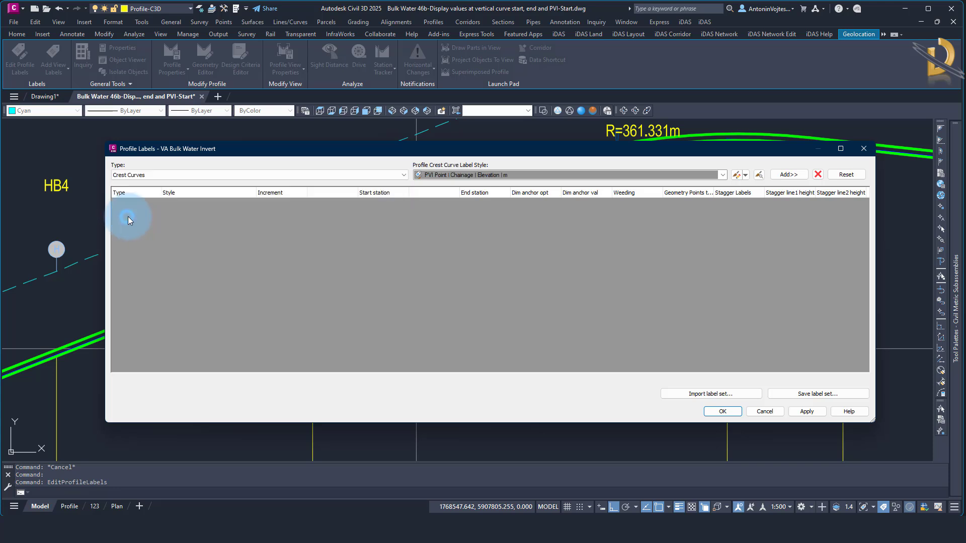
{"action": "left_click", "coordinate": [502, 174]}
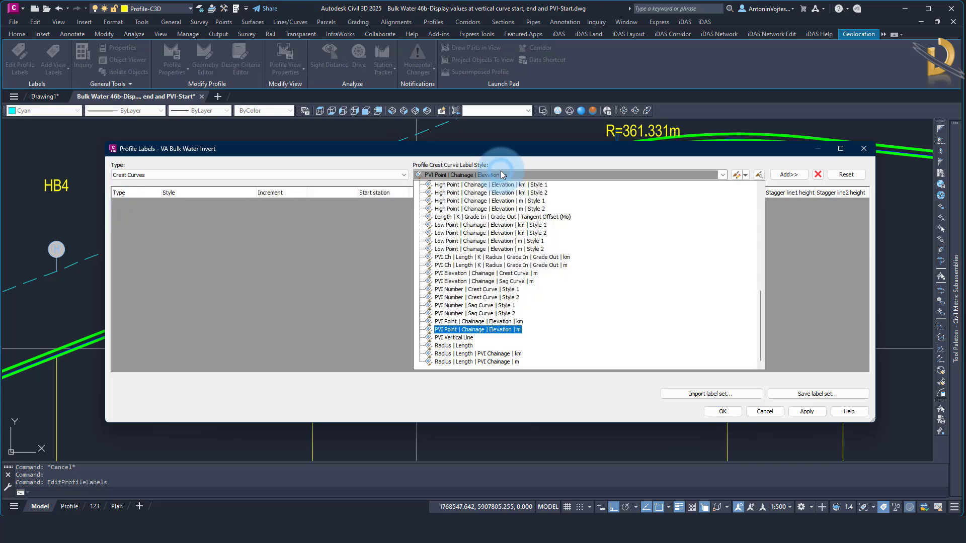
{"action": "left_click", "coordinate": [462, 339]}
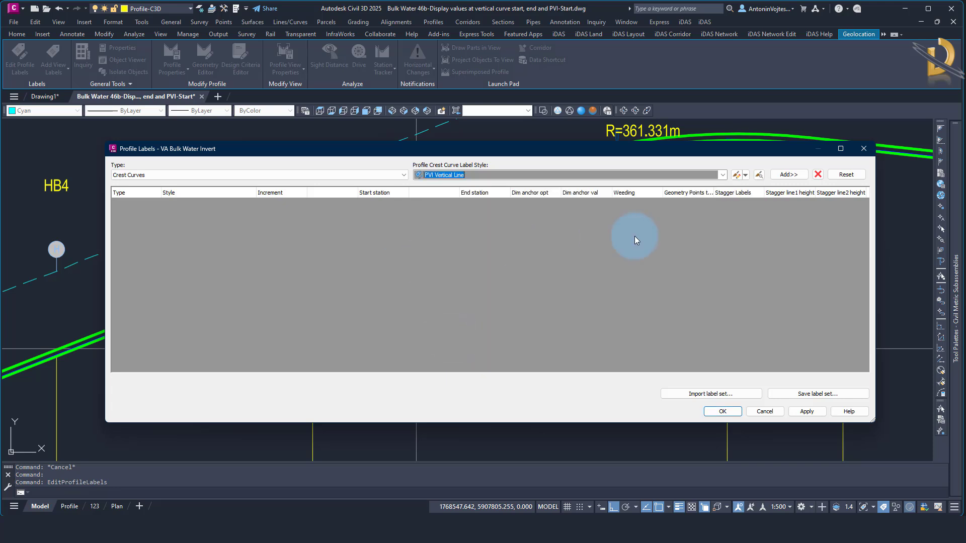
{"action": "left_click", "coordinate": [785, 175]}
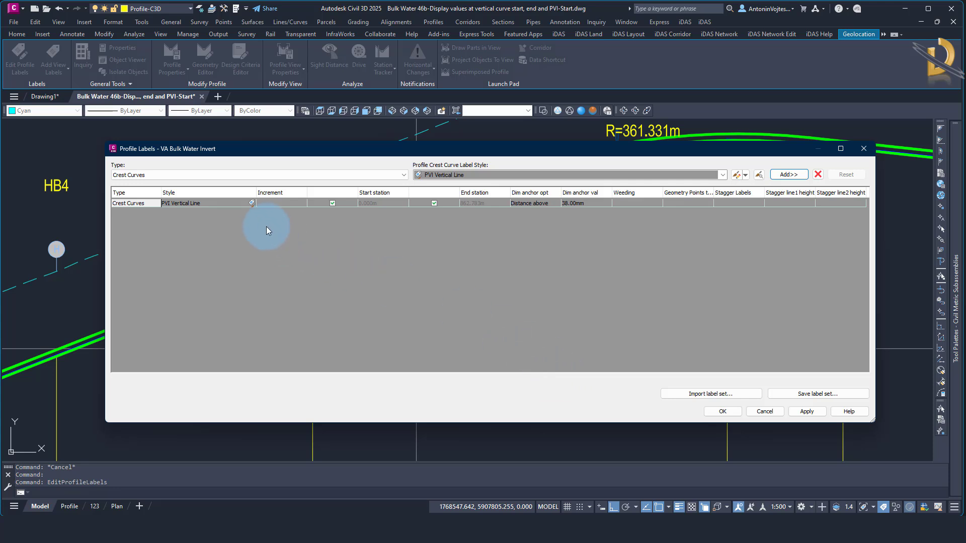
Set the vertical line component's color to index color 221 in the PVI Vertical Line label style
{"action": "left_click", "coordinate": [251, 204]}
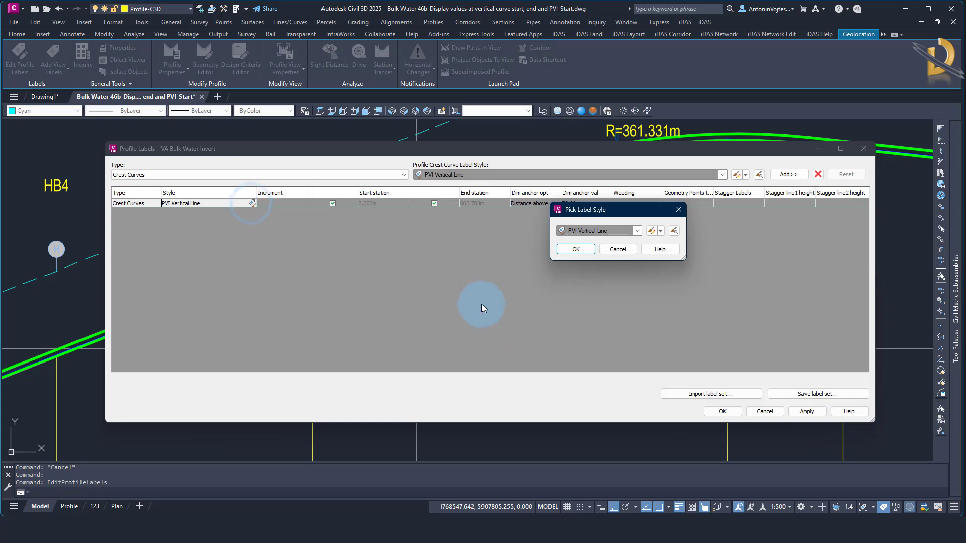
{"action": "left_click", "coordinate": [661, 231]}
{"action": "left_click", "coordinate": [664, 276]}
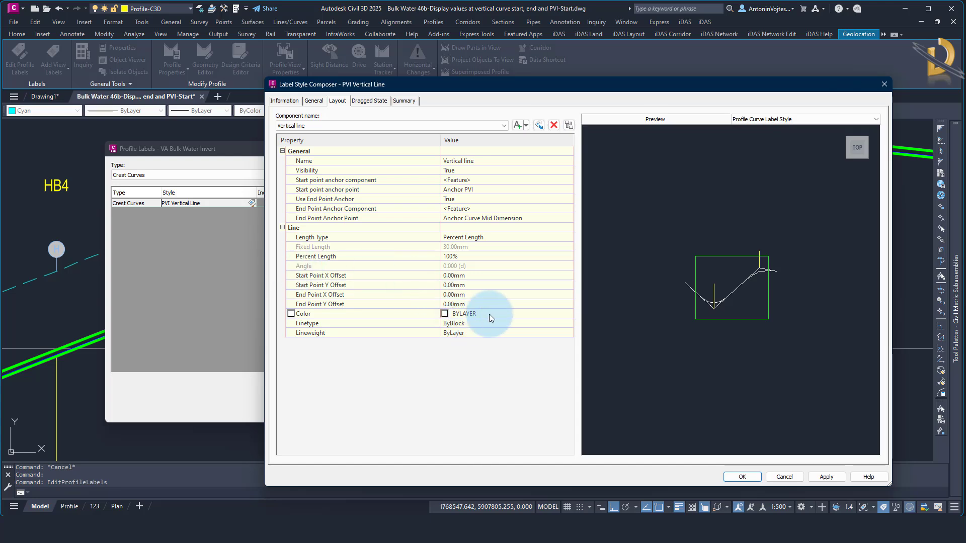
{"action": "left_click", "coordinate": [491, 314]}
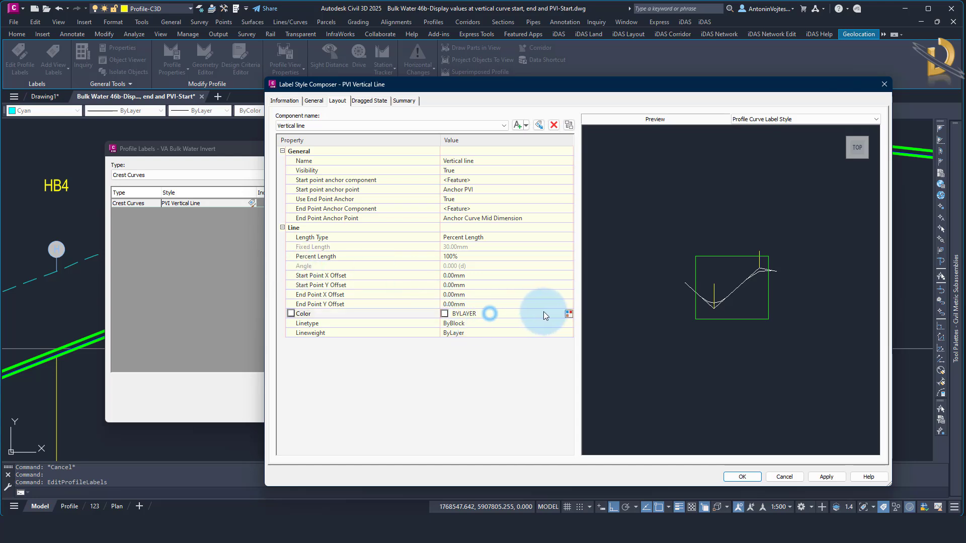
{"action": "left_click", "coordinate": [568, 314]}
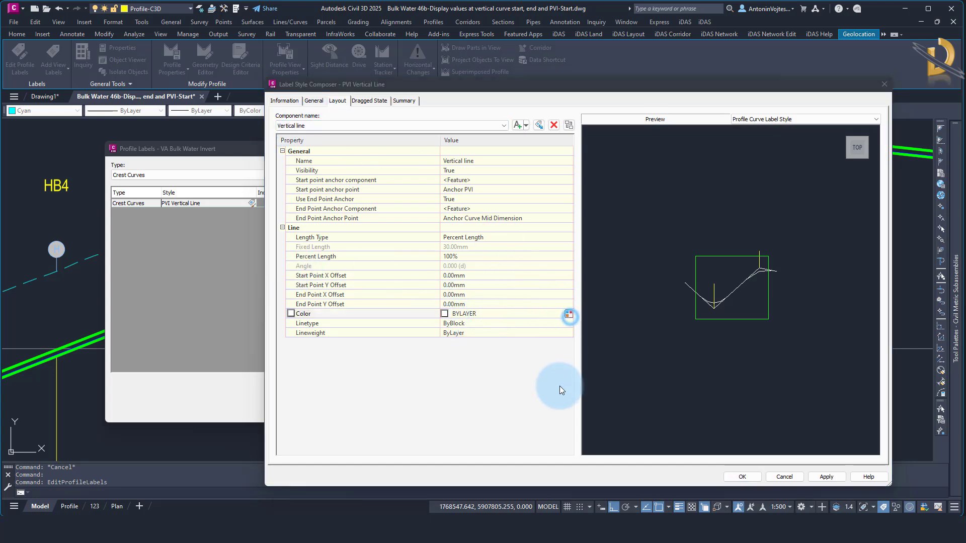
{"action": "left_click", "coordinate": [556, 207]}
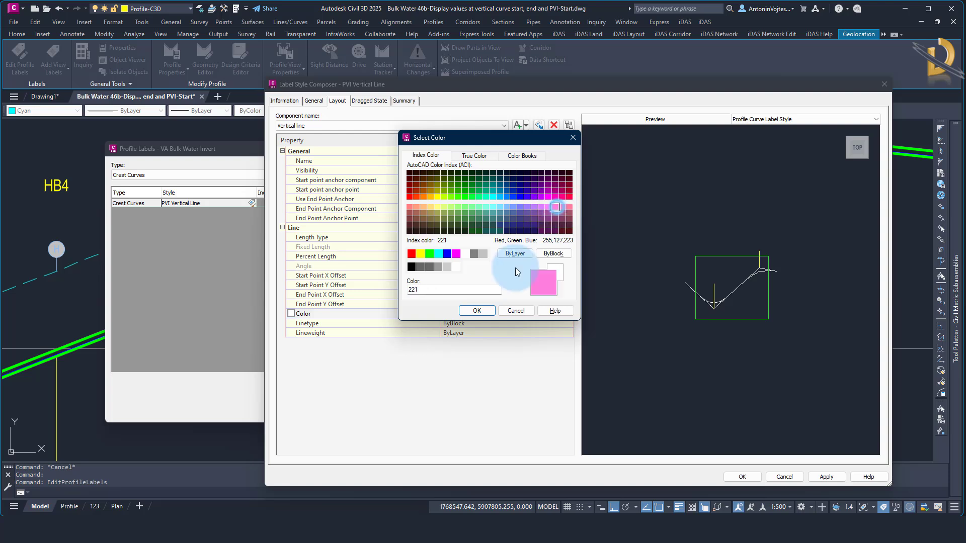
{"action": "left_click", "coordinate": [481, 310]}
{"action": "left_click", "coordinate": [739, 478]}
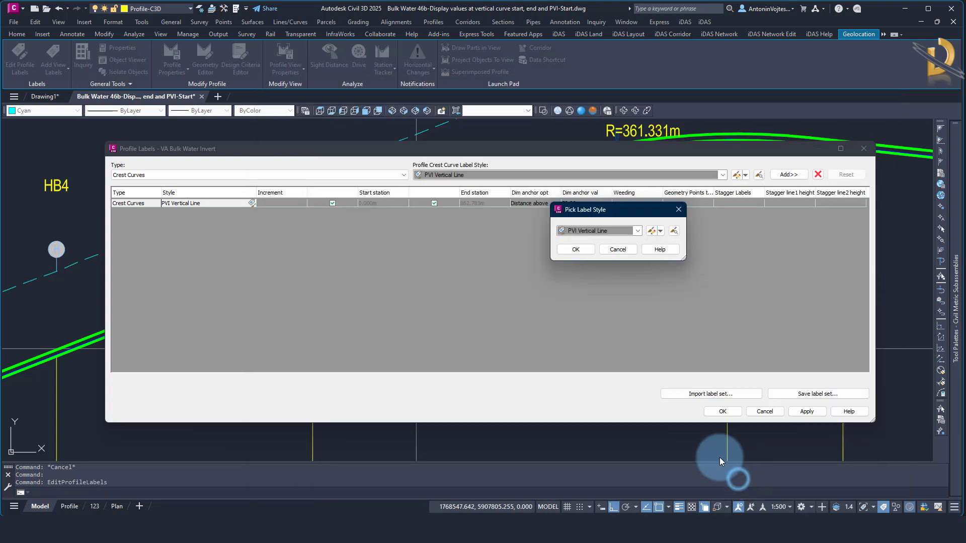
{"action": "left_click", "coordinate": [575, 250]}
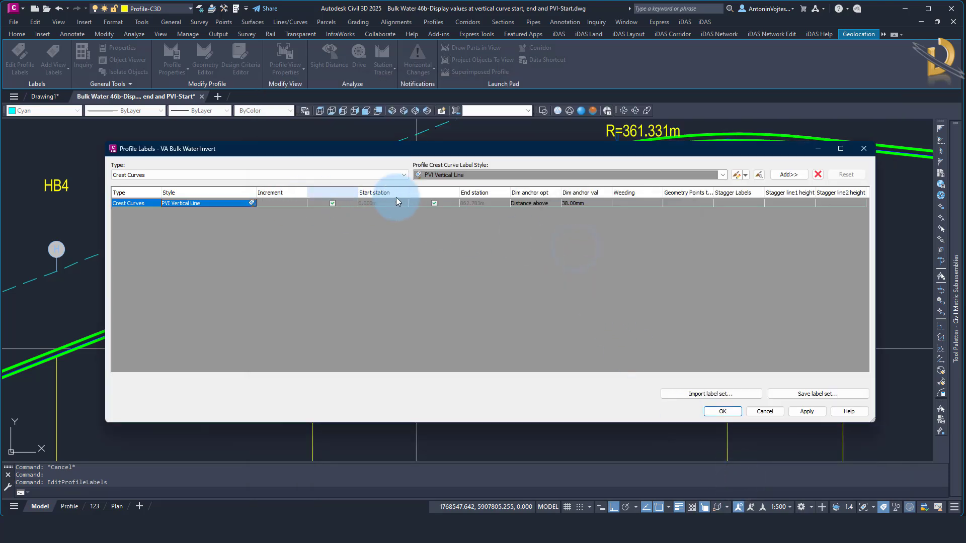
Anchor the crest curve label to Graph view bottom with a 0 mm dimension anchor value and apply the profile labels
{"action": "left_click", "coordinate": [536, 204]}
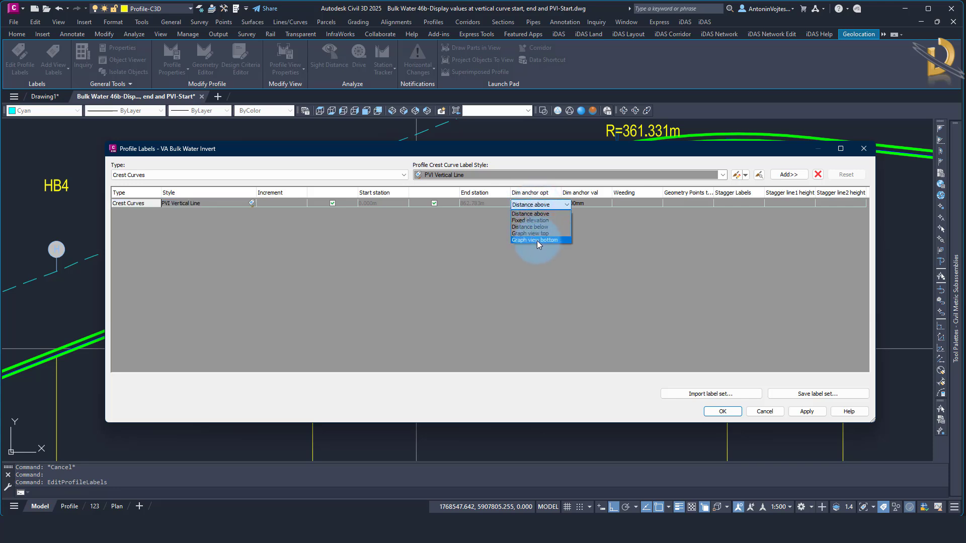
{"action": "left_click", "coordinate": [535, 241]}
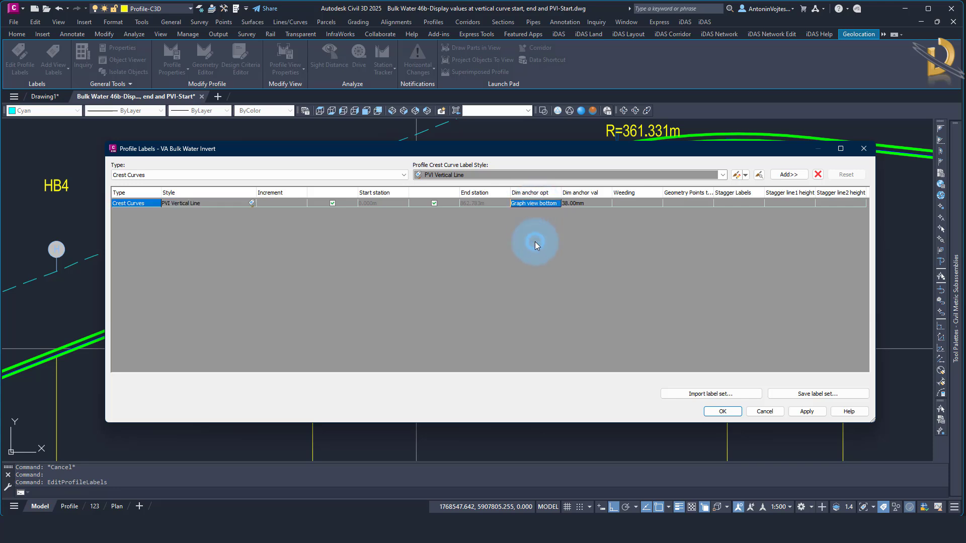
{"action": "left_click", "coordinate": [593, 203]}
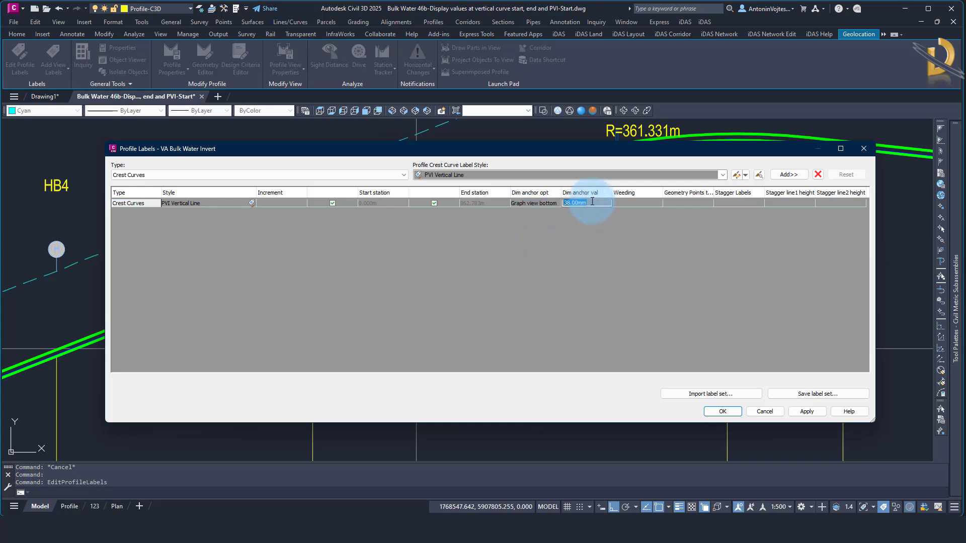
{"action": "left_click", "coordinate": [660, 324]}
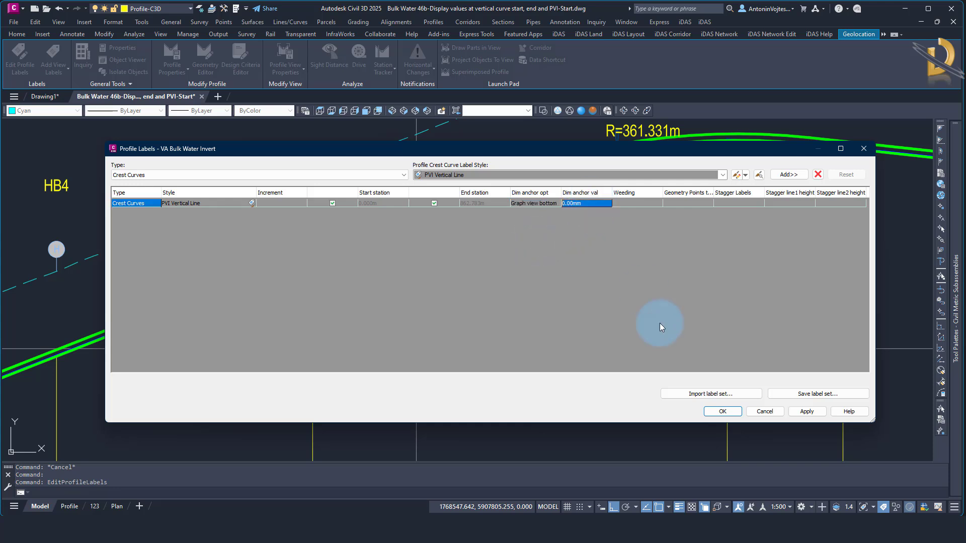
{"action": "left_click", "coordinate": [722, 412]}
Inspect the new PVI vertical line from the crest curve down to the profile view's data bands
{"action": "scroll", "coordinate": [598, 248], "scroll_direction": "down", "scroll_amount": 4}
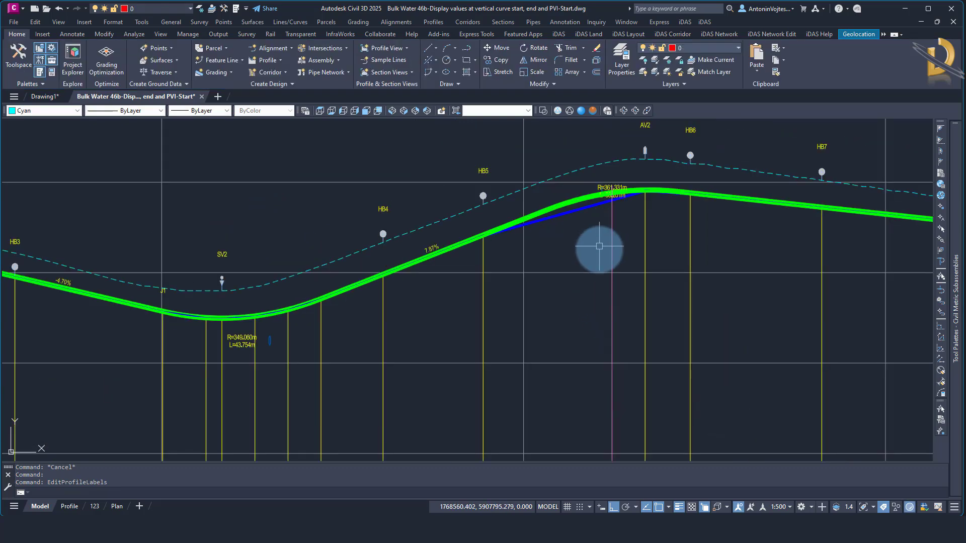
{"action": "left_click", "coordinate": [604, 286]}
{"action": "scroll", "coordinate": [595, 291], "scroll_direction": "down", "scroll_amount": 3}
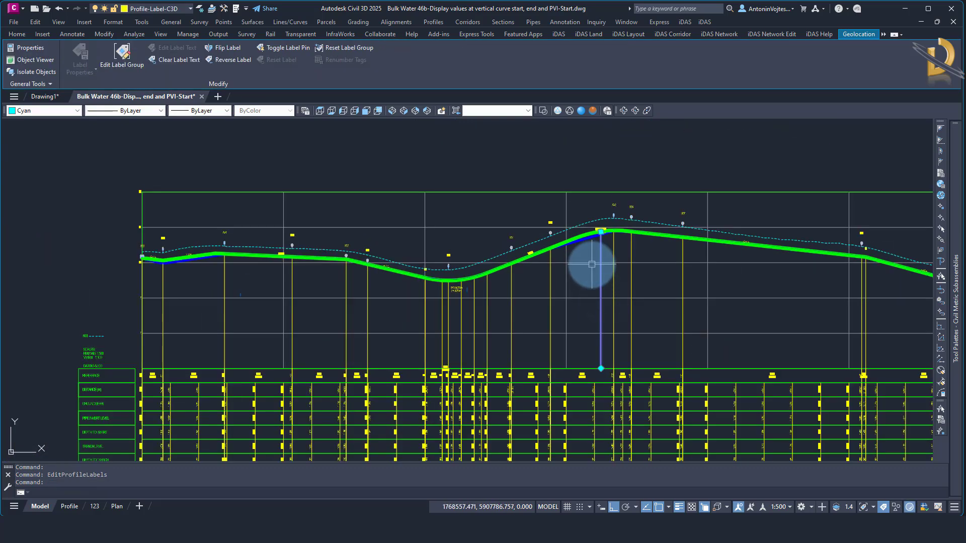
{"action": "scroll", "coordinate": [591, 261], "scroll_direction": "down", "scroll_amount": 2}
{"action": "middle_click_drag", "start_coordinate": [690, 291], "coordinate": [588, 311]}
{"action": "scroll", "coordinate": [498, 266], "scroll_direction": "up", "scroll_amount": 8}
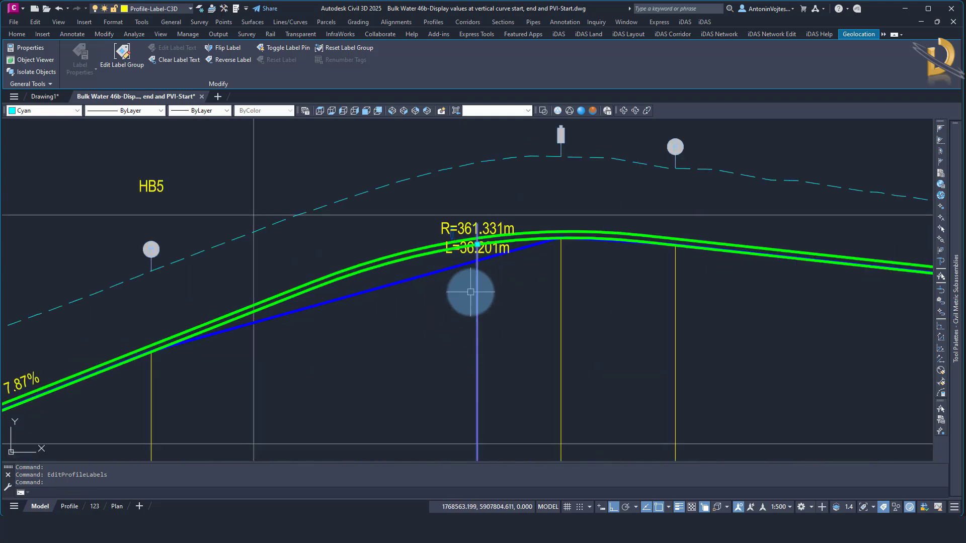
{"action": "scroll", "coordinate": [476, 225], "scroll_direction": "up", "scroll_amount": 7}
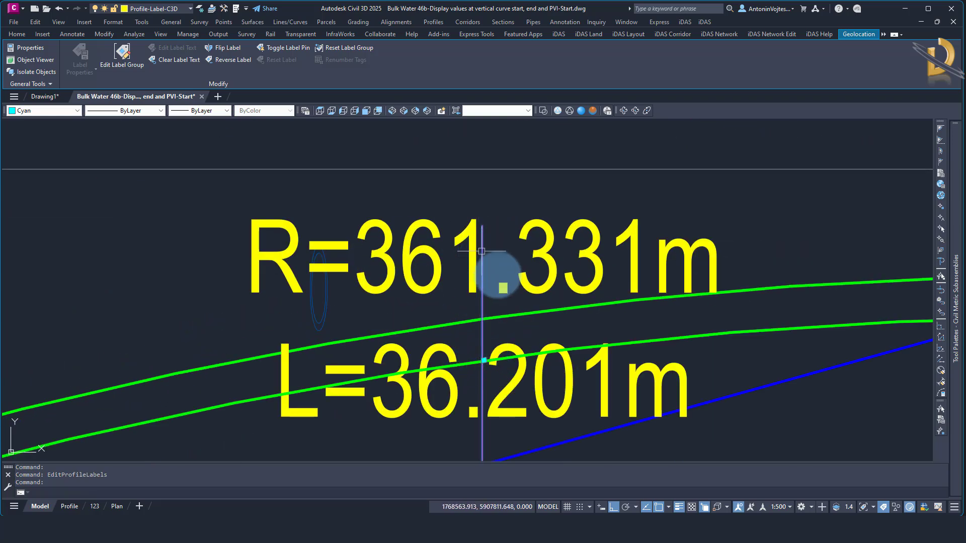
Compare the vertical line's position with the PVI and mid-curve points of the invert profile's crest curve
{"action": "key", "text": "Escape"}
{"action": "left_click", "coordinate": [534, 353]}
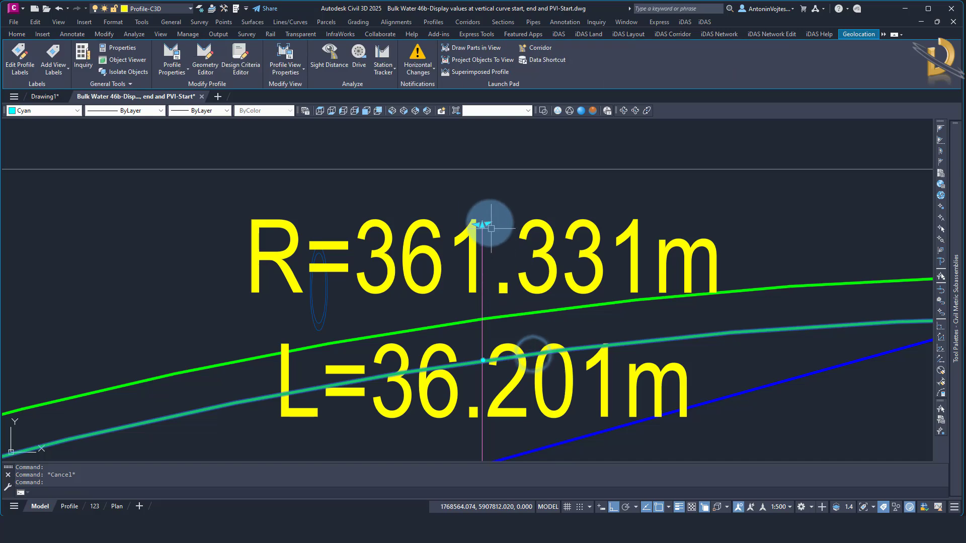
{"action": "scroll", "coordinate": [552, 232], "scroll_direction": "down", "scroll_amount": 6}
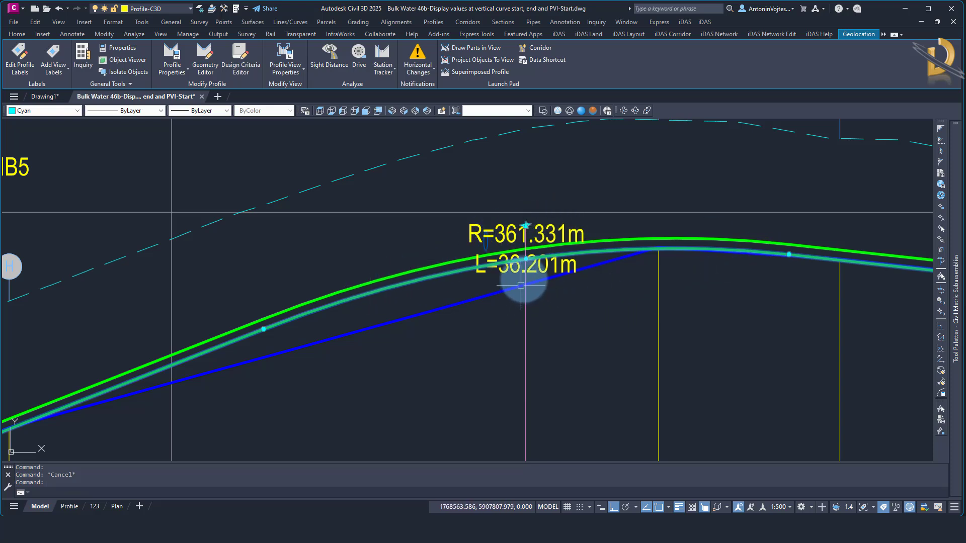
{"action": "scroll", "coordinate": [525, 257], "scroll_direction": "up", "scroll_amount": 4}
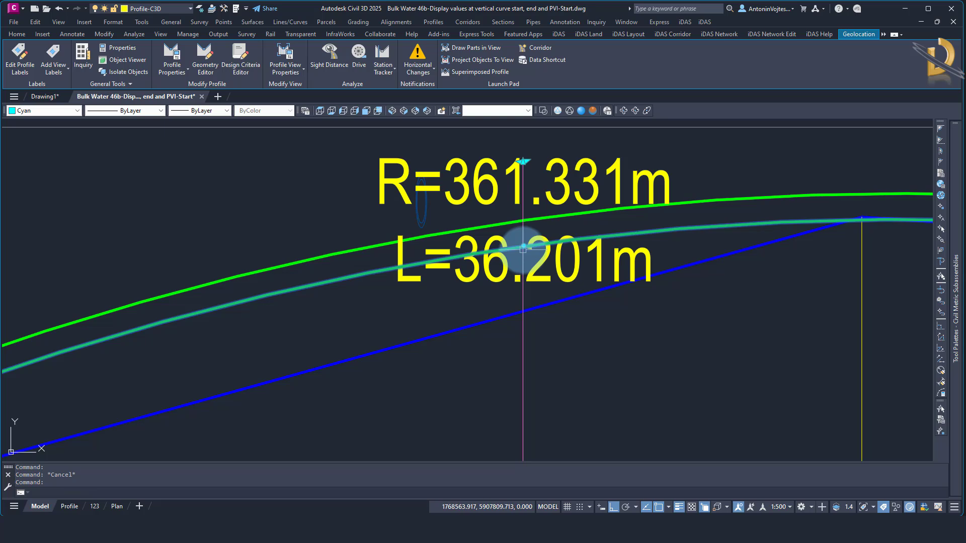
{"action": "scroll", "coordinate": [541, 239], "scroll_direction": "down", "scroll_amount": 5}
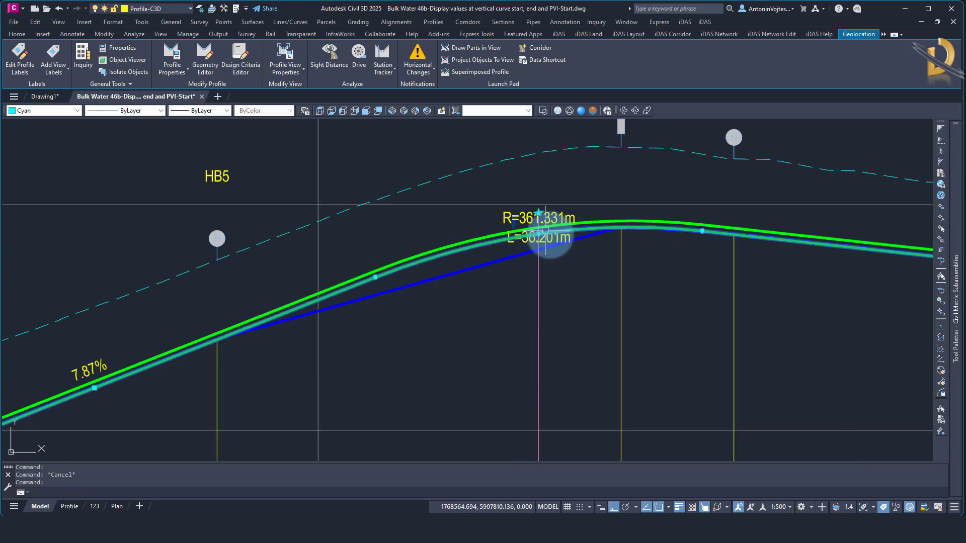
Open the PVI Vertical Line label style for editing from the invert profile's crest curve labels
{"action": "key", "text": "Escape"}
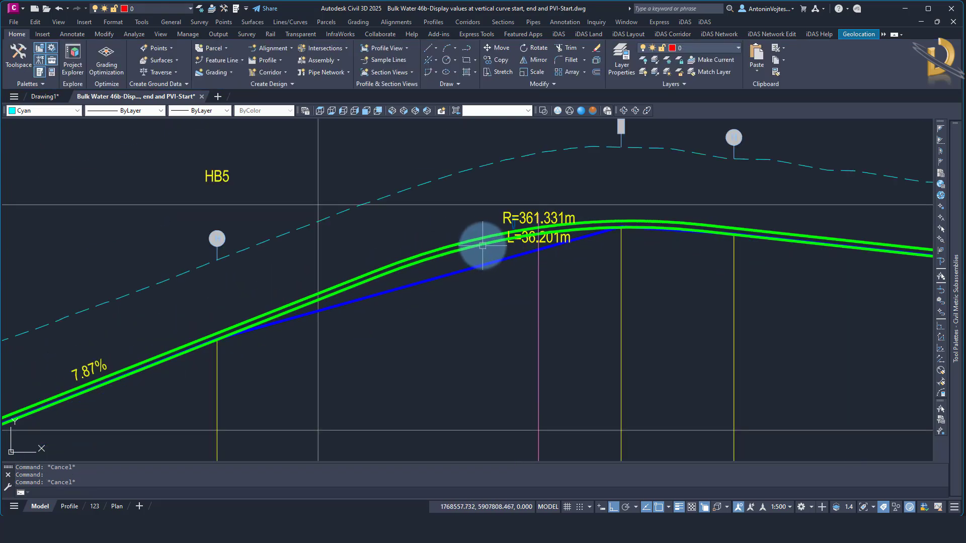
{"action": "left_click", "coordinate": [479, 246]}
{"action": "right_click", "coordinate": [506, 289]}
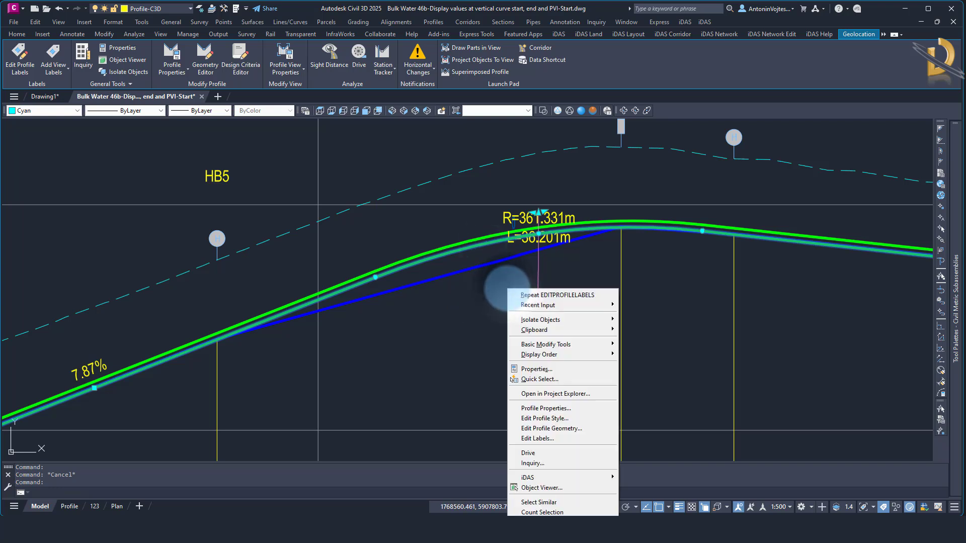
{"action": "left_click", "coordinate": [551, 437]}
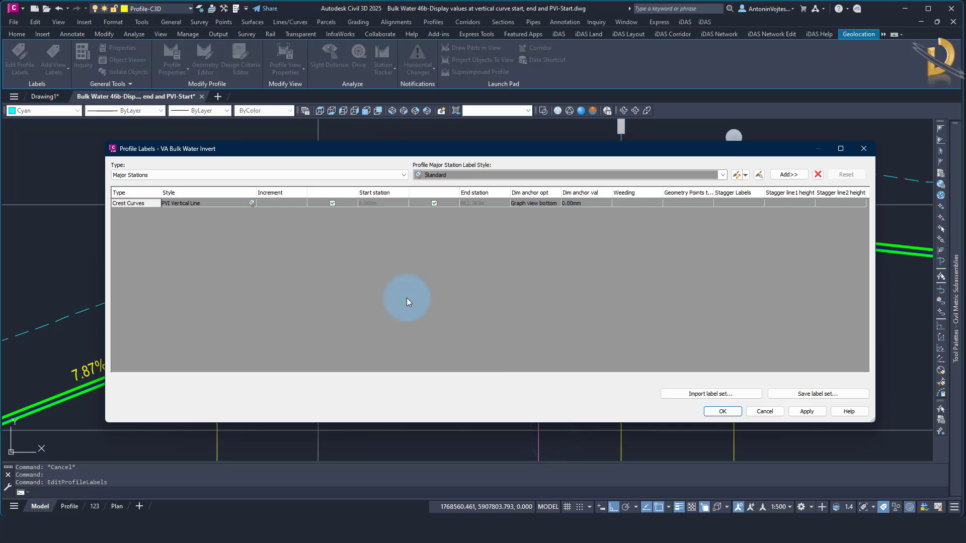
{"action": "left_click", "coordinate": [199, 203]}
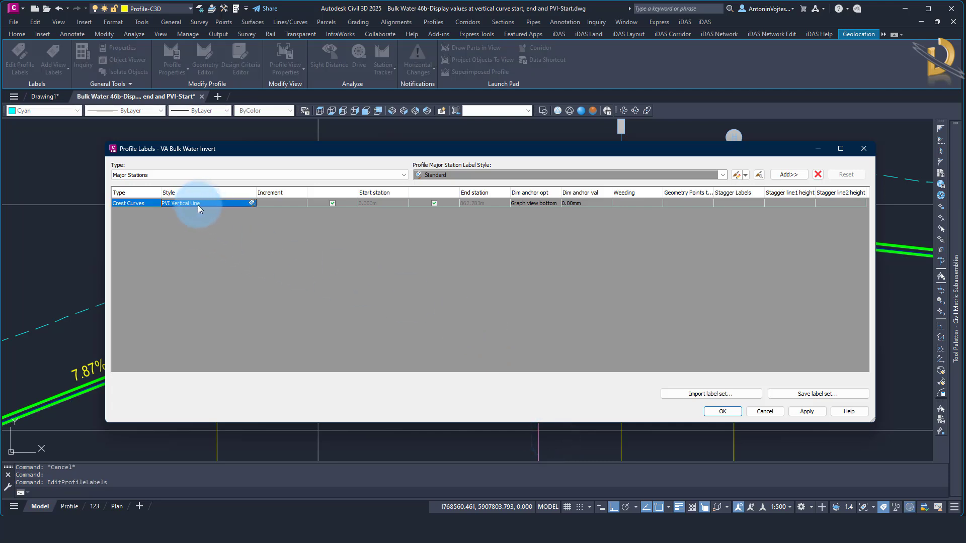
{"action": "left_click", "coordinate": [251, 203]}
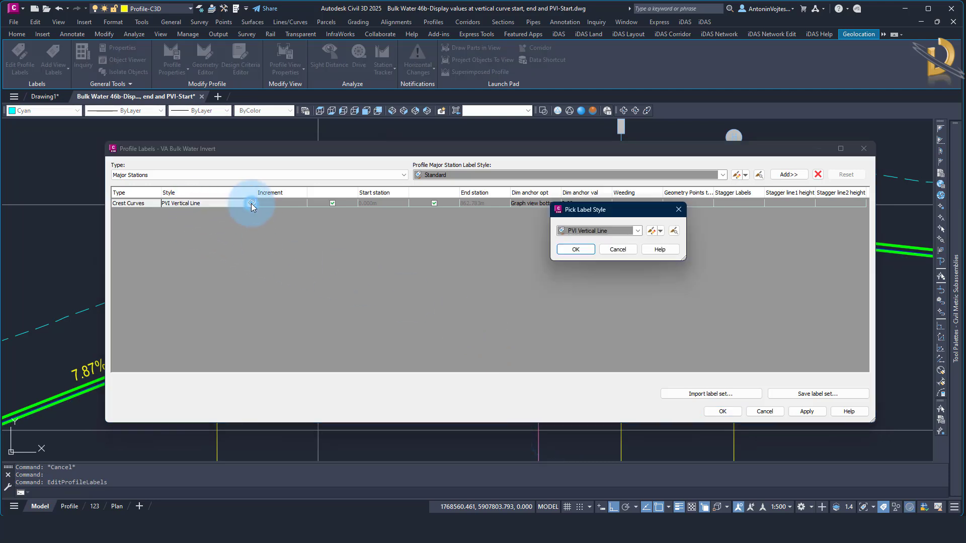
{"action": "left_click", "coordinate": [656, 231]}
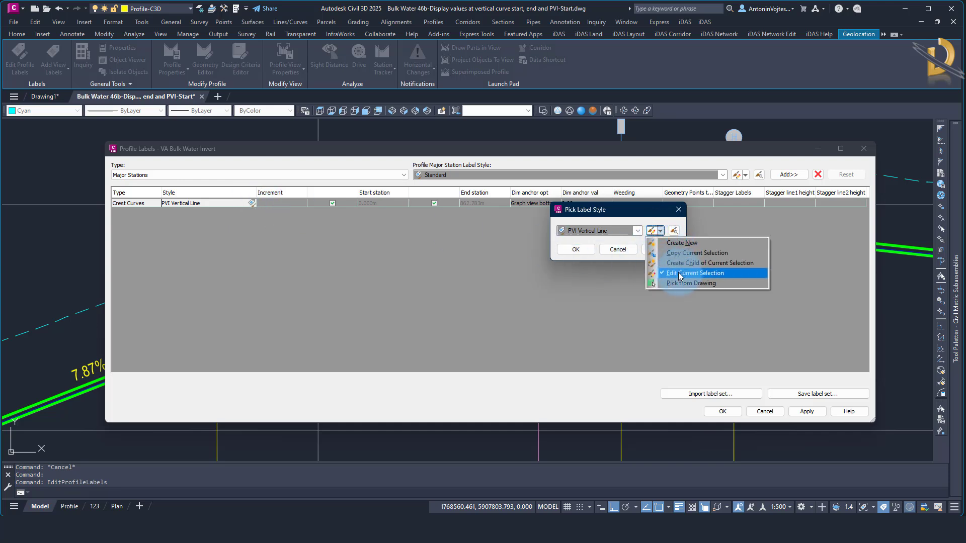
{"action": "left_click", "coordinate": [680, 274]}
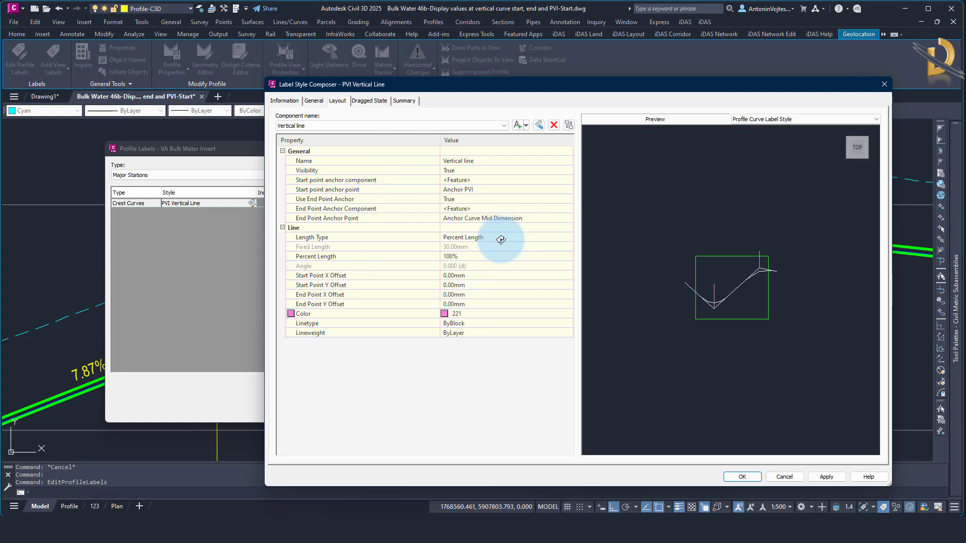
Set the vertical line component's start point anchor to Anchor Curve Midpoint, accept the label changes and check the line at the crest curve
{"action": "left_click", "coordinate": [309, 126]}
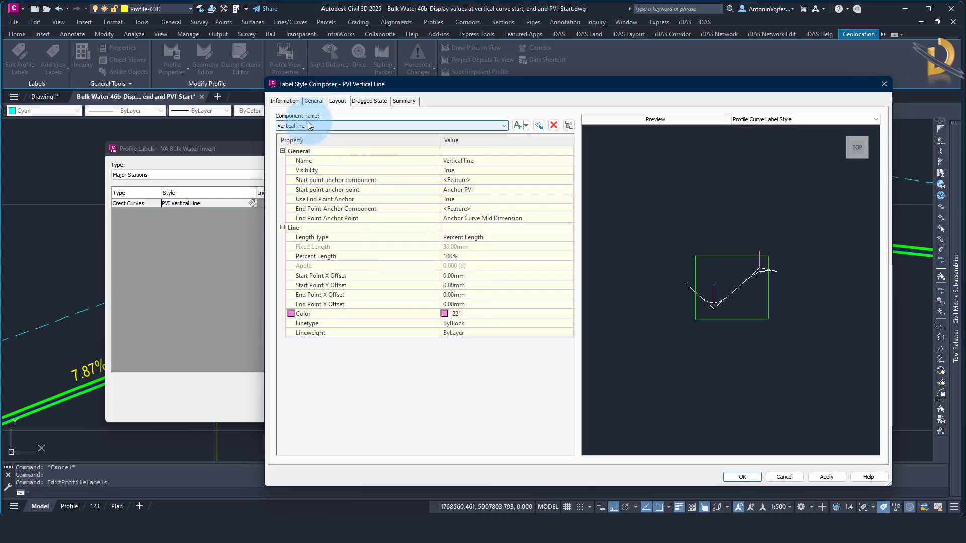
{"action": "left_click", "coordinate": [314, 182]}
{"action": "left_click", "coordinate": [478, 190]}
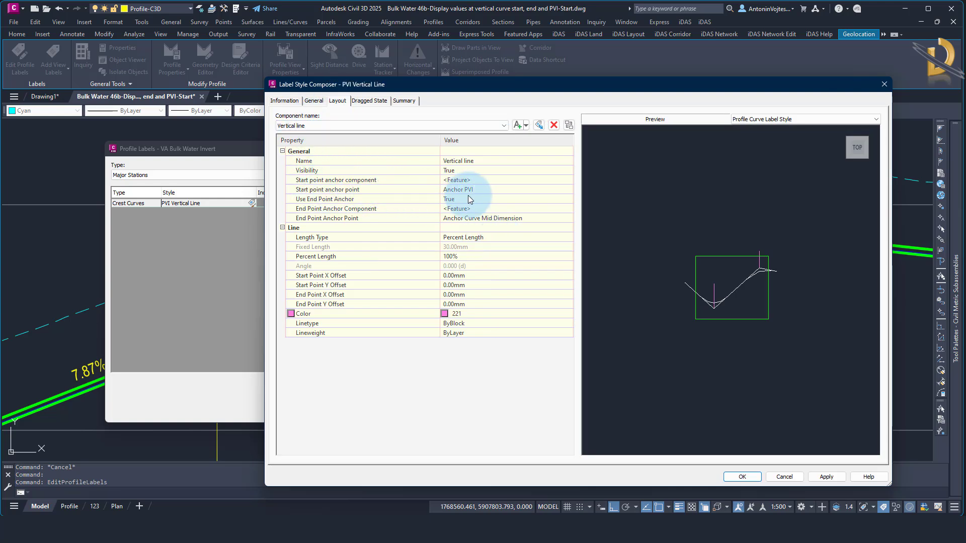
{"action": "left_click", "coordinate": [478, 191]}
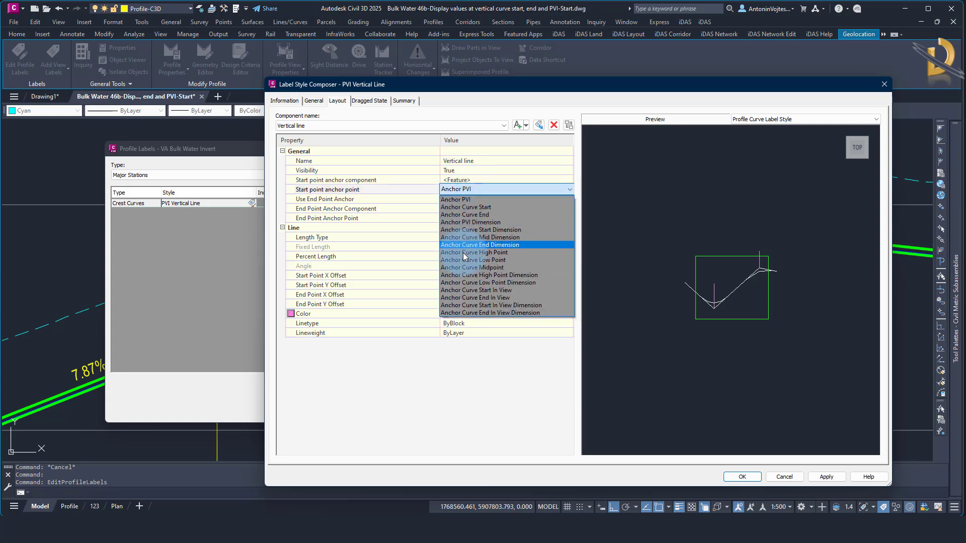
{"action": "left_click", "coordinate": [471, 267]}
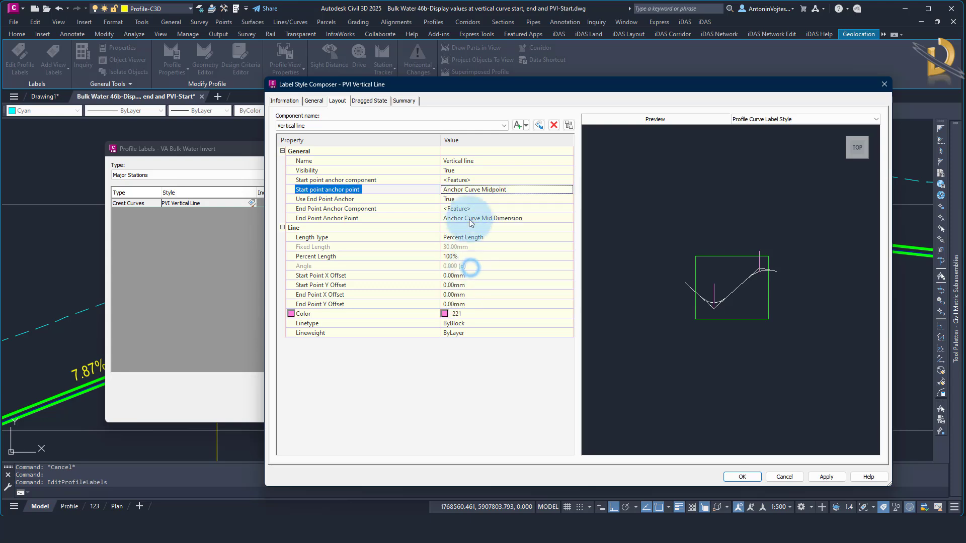
{"action": "left_click", "coordinate": [736, 477]}
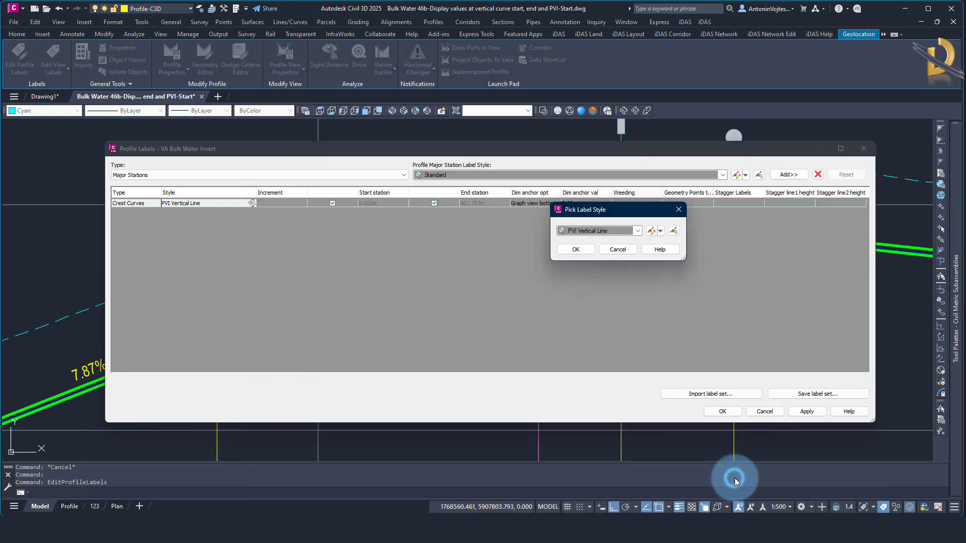
{"action": "left_click", "coordinate": [575, 250]}
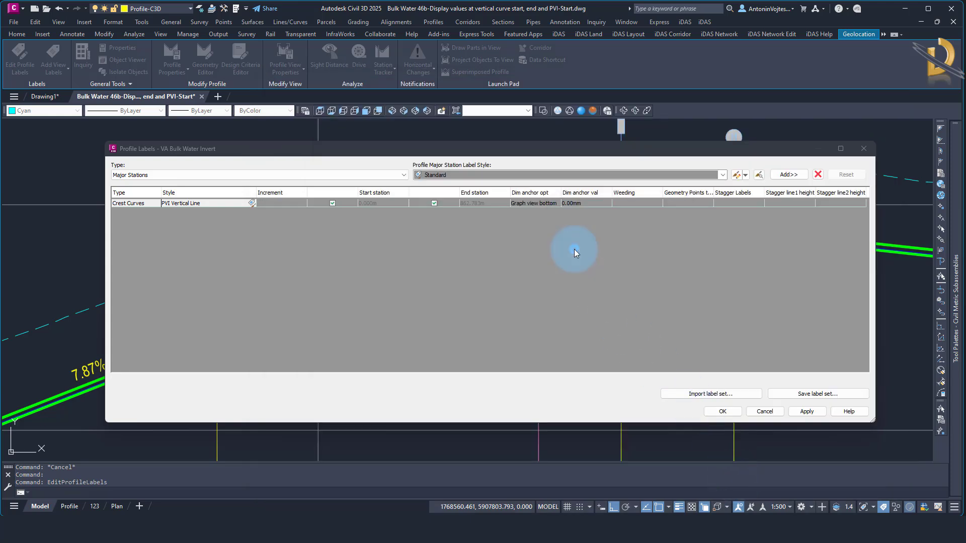
{"action": "left_click", "coordinate": [724, 410]}
{"action": "scroll", "coordinate": [535, 249], "scroll_direction": "up", "scroll_amount": 5}
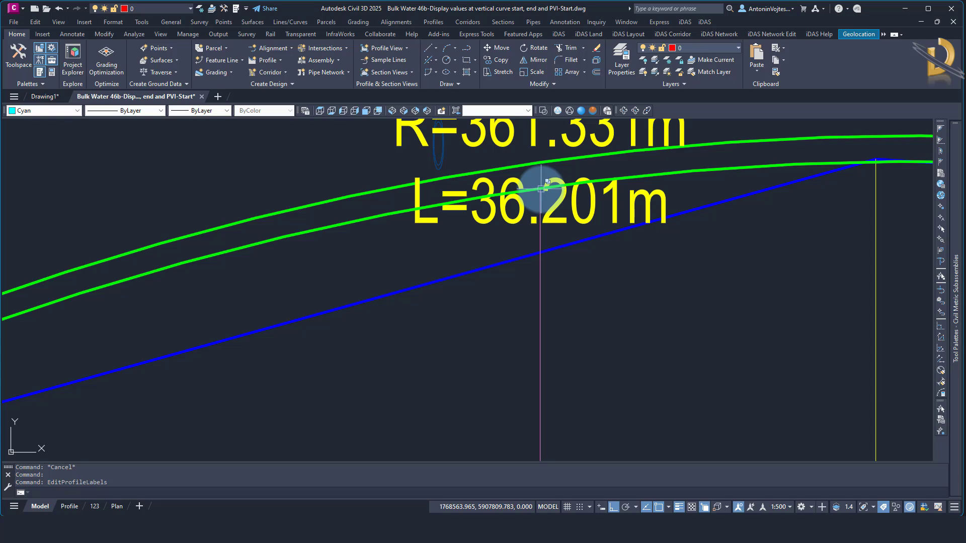
{"action": "scroll", "coordinate": [541, 189], "scroll_direction": "down", "scroll_amount": 10}
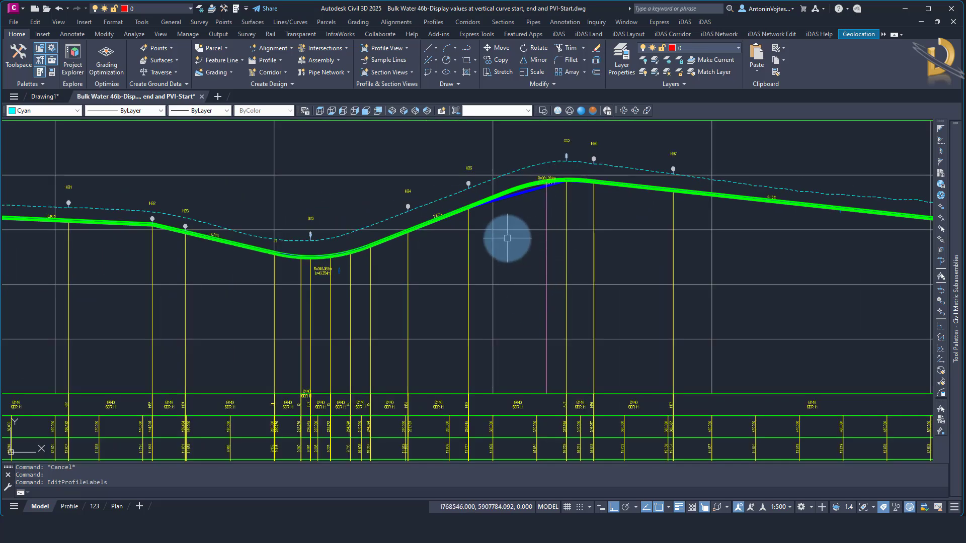
Add a crest curve label with the BVC Vertical Line style to the invert profile's labels
{"action": "scroll", "coordinate": [507, 192], "scroll_direction": "up", "scroll_amount": 8}
{"action": "left_click", "coordinate": [537, 166]}
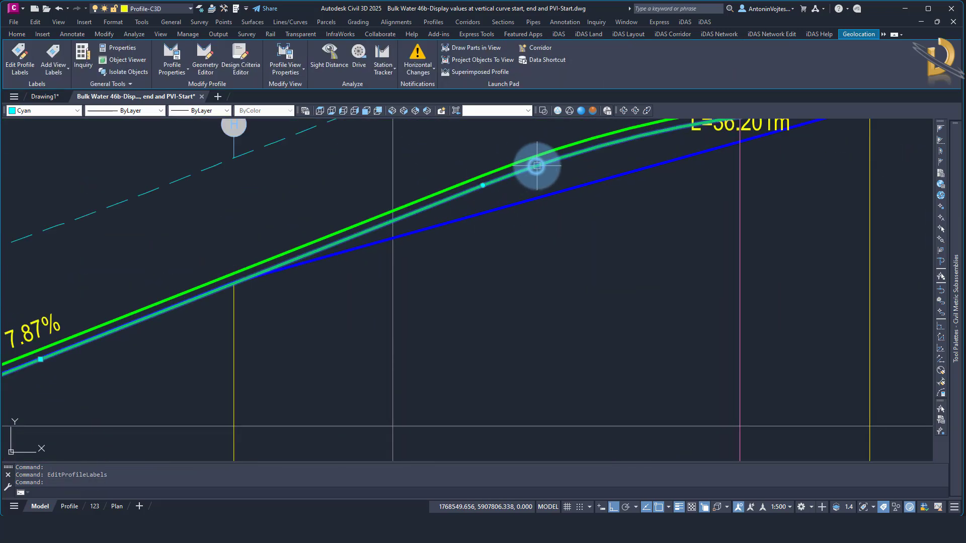
{"action": "right_click", "coordinate": [533, 168]}
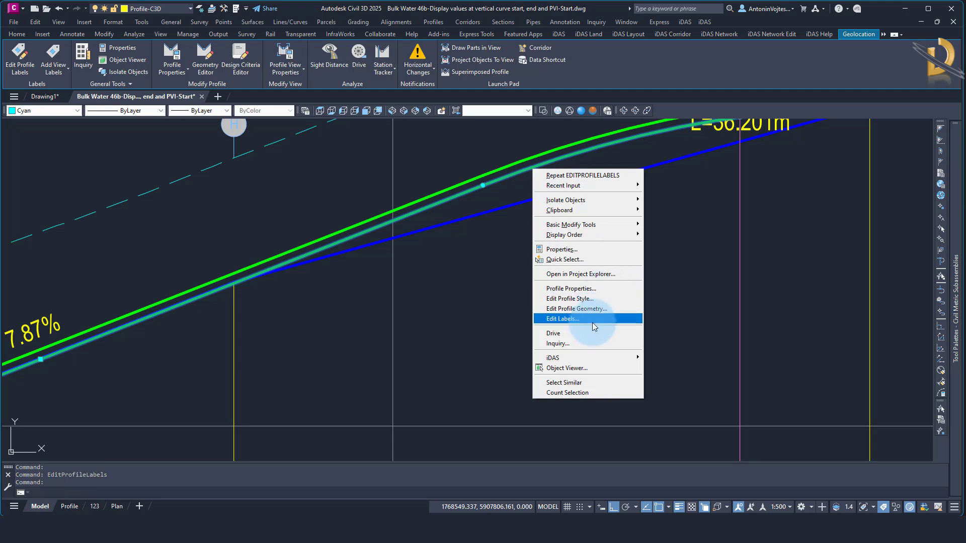
{"action": "left_click", "coordinate": [577, 320]}
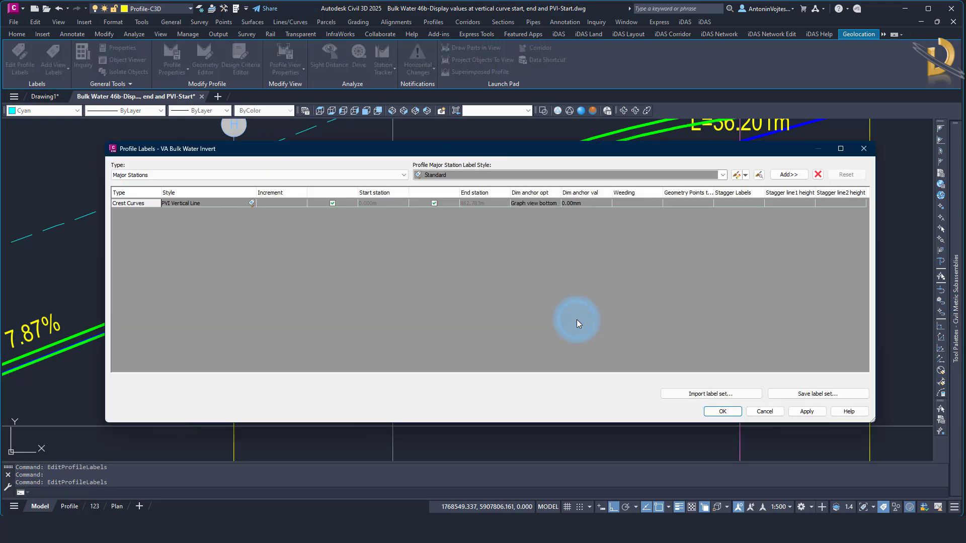
{"action": "left_click", "coordinate": [216, 175]}
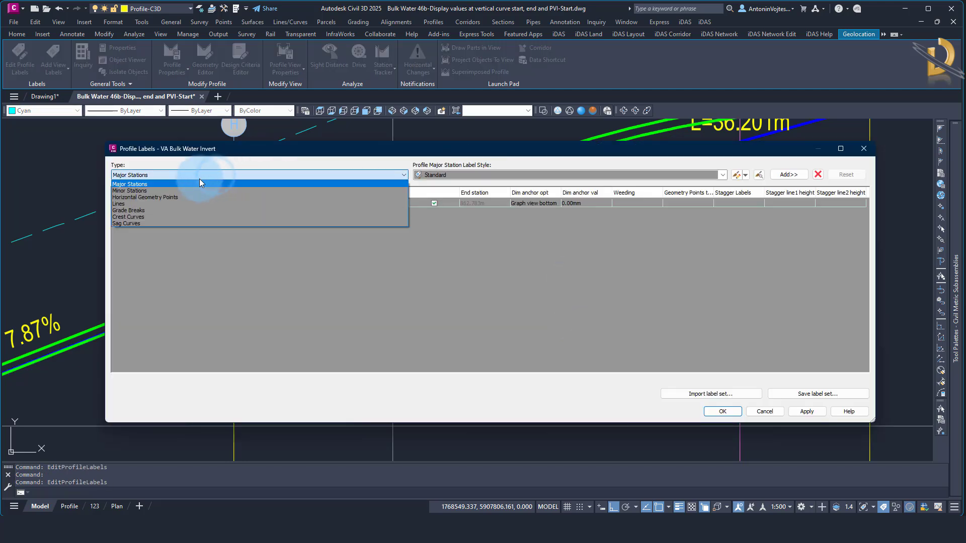
{"action": "left_click", "coordinate": [130, 218]}
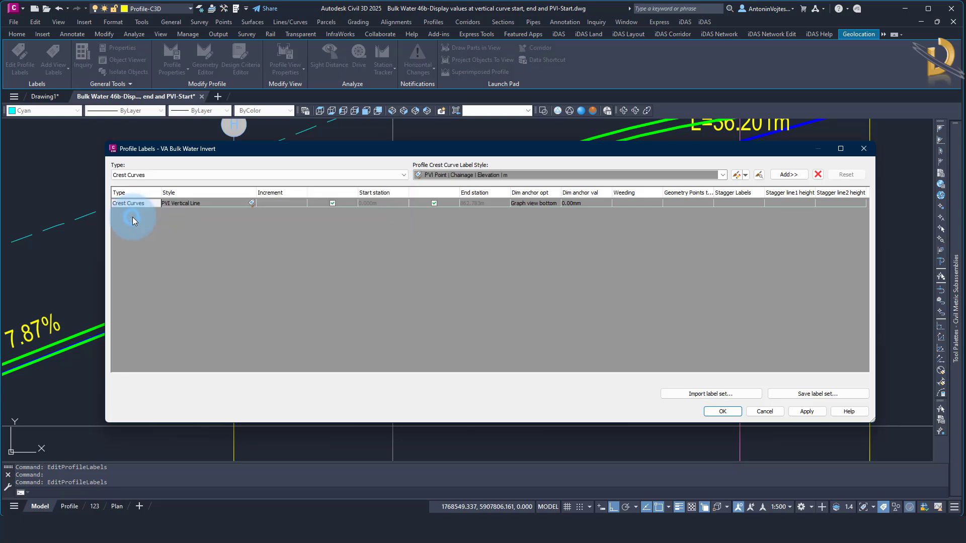
{"action": "left_click", "coordinate": [455, 175]}
{"action": "scroll", "coordinate": [542, 280], "scroll_direction": "up", "scroll_amount": 10}
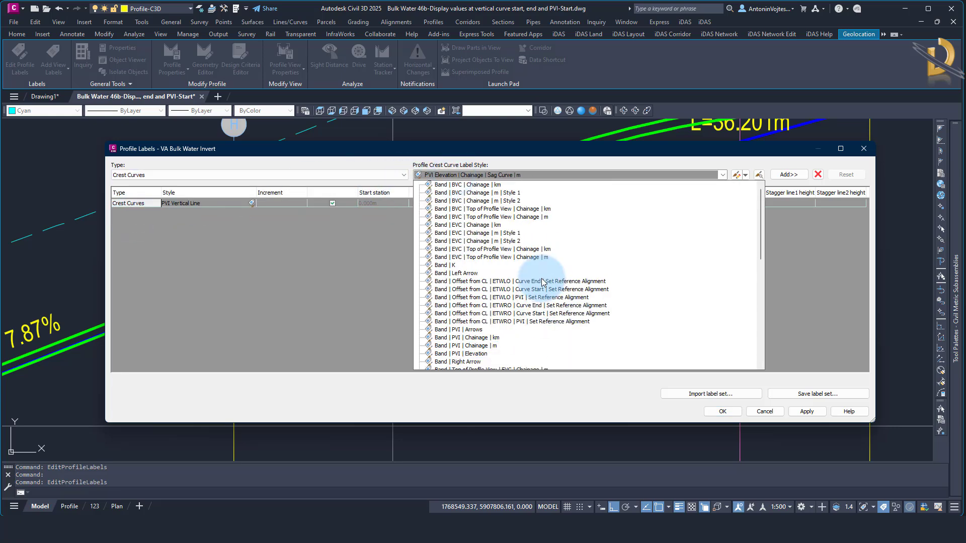
{"action": "scroll", "coordinate": [541, 280], "scroll_direction": "down", "scroll_amount": 2}
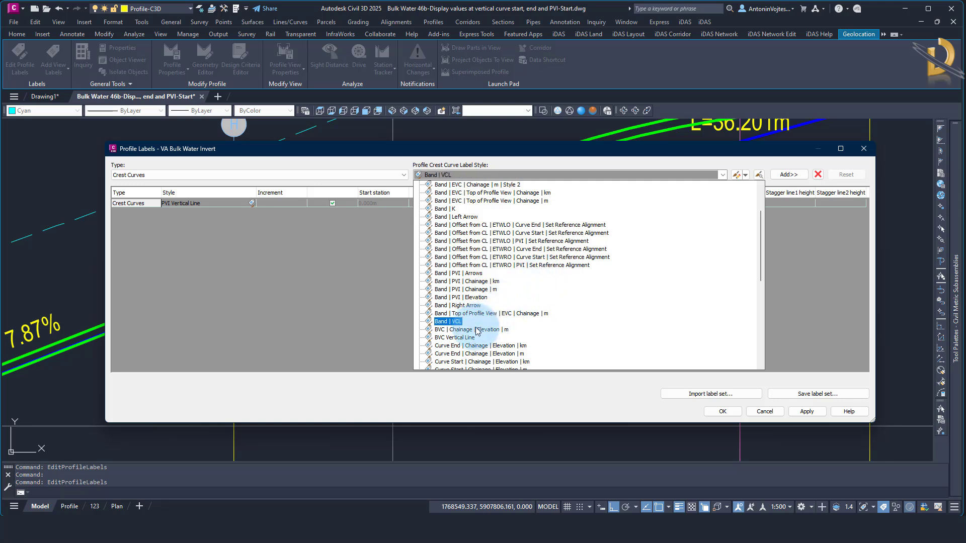
{"action": "left_click", "coordinate": [461, 337]}
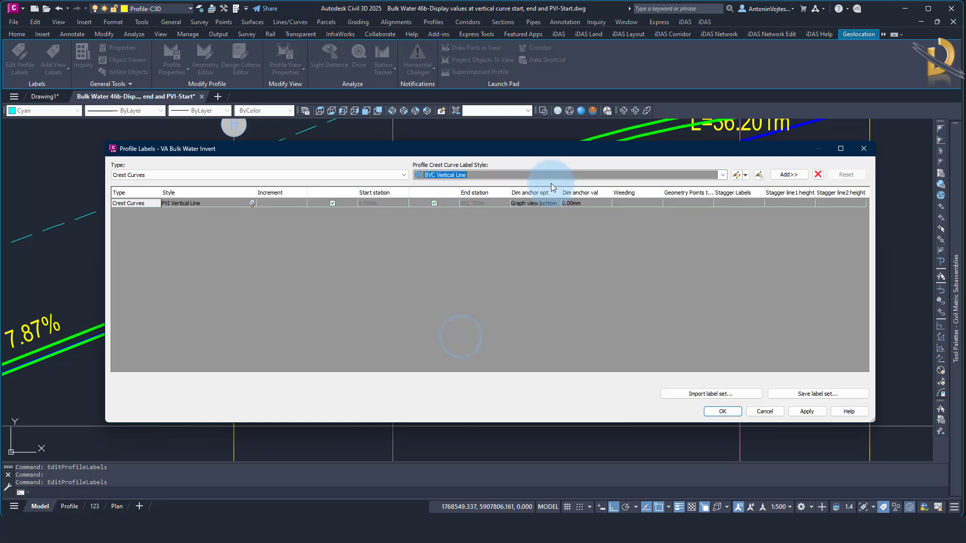
{"action": "left_click", "coordinate": [783, 177]}
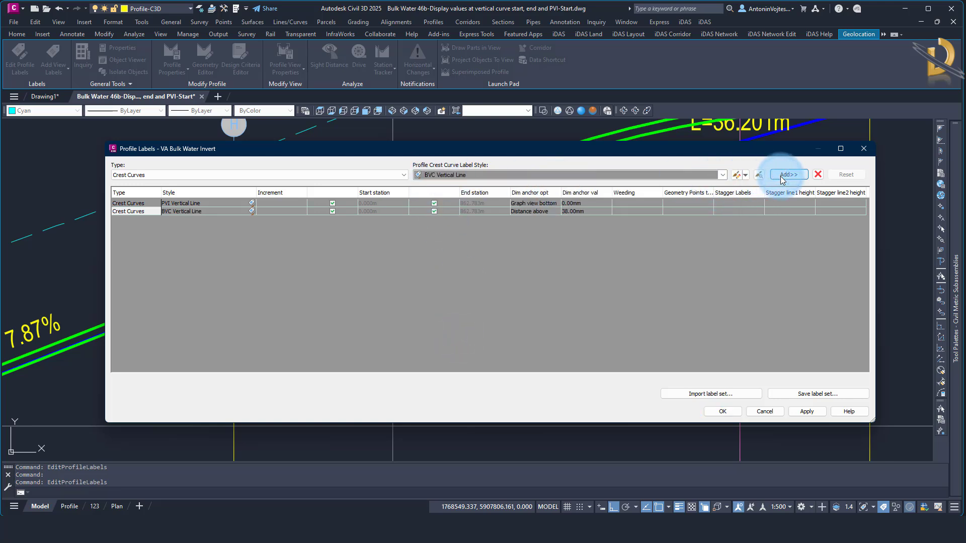
Add another crest curve label to the invert profile using the EVC Vertical Line style
{"action": "left_click", "coordinate": [467, 175]}
{"action": "scroll", "coordinate": [487, 317], "scroll_direction": "down", "scroll_amount": 5}
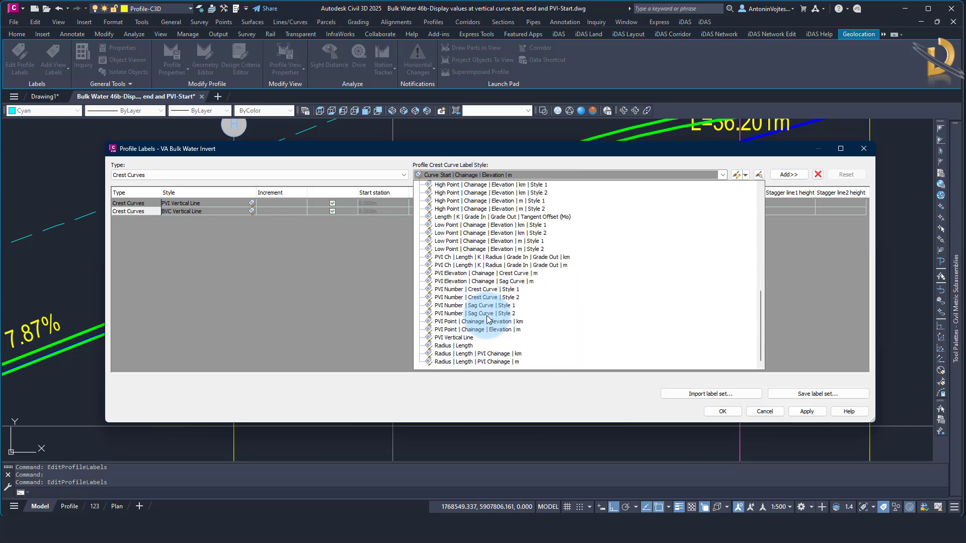
{"action": "scroll", "coordinate": [487, 318], "scroll_direction": "up", "scroll_amount": 2}
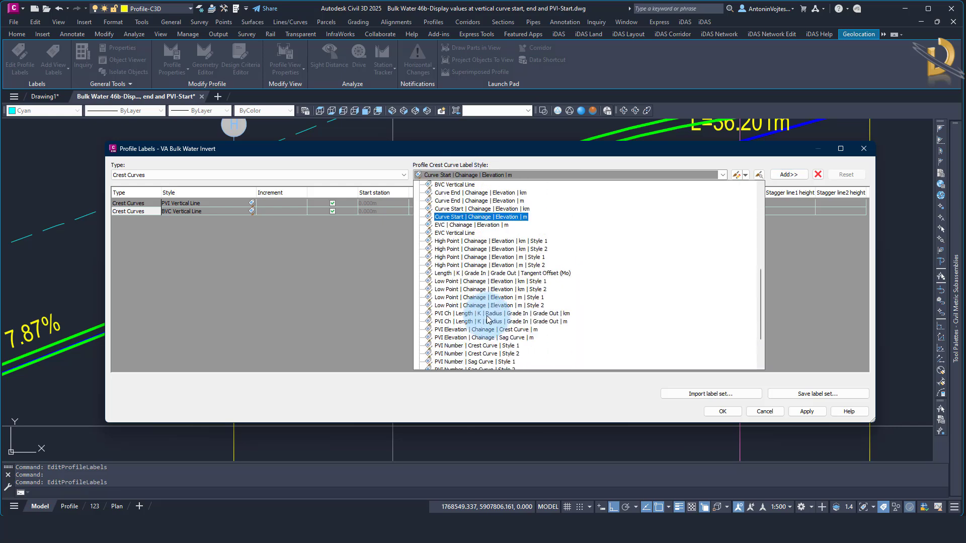
{"action": "left_click", "coordinate": [460, 233]}
{"action": "left_click", "coordinate": [788, 174]}
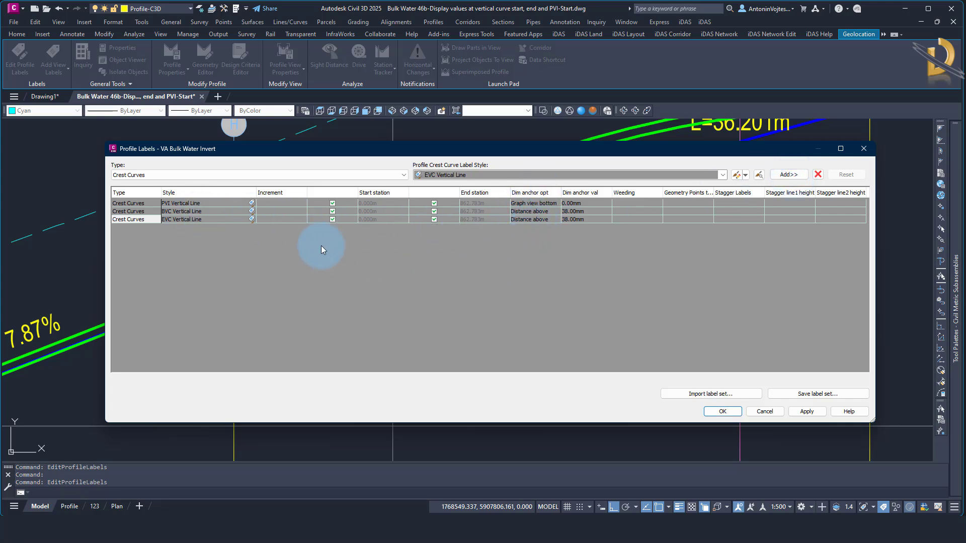
Set the vertical line component's color to index color 221 in the BVC Vertical Line label style
{"action": "left_click", "coordinate": [211, 214]}
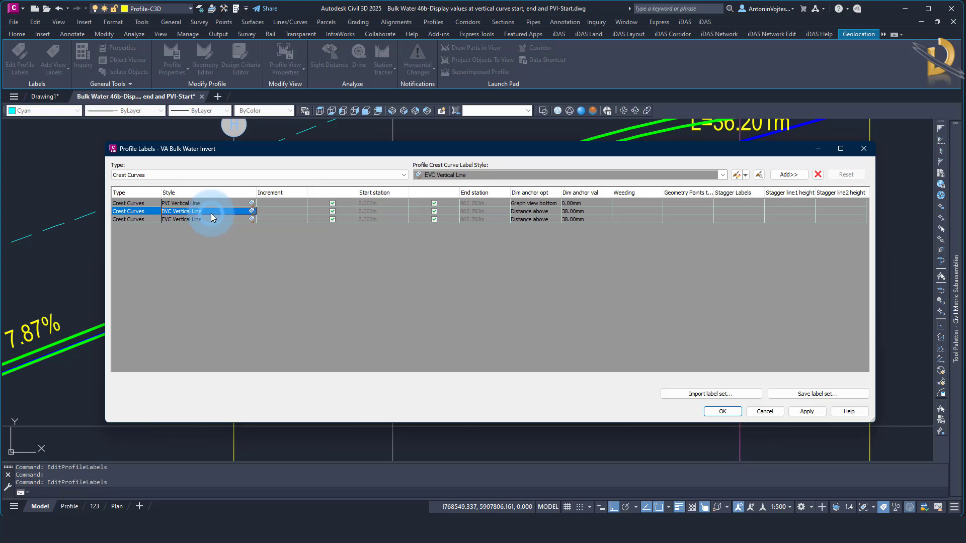
{"action": "left_click", "coordinate": [252, 212]}
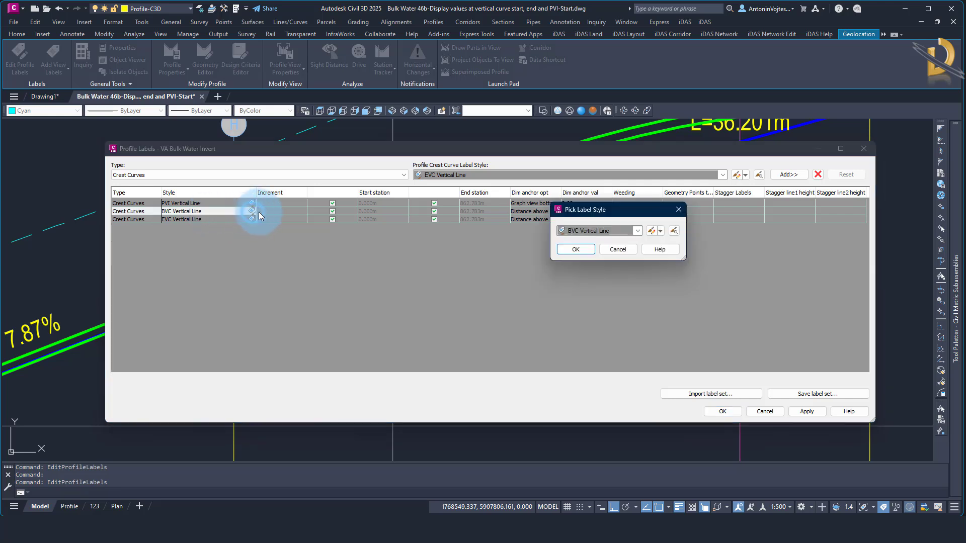
{"action": "left_click", "coordinate": [651, 230]}
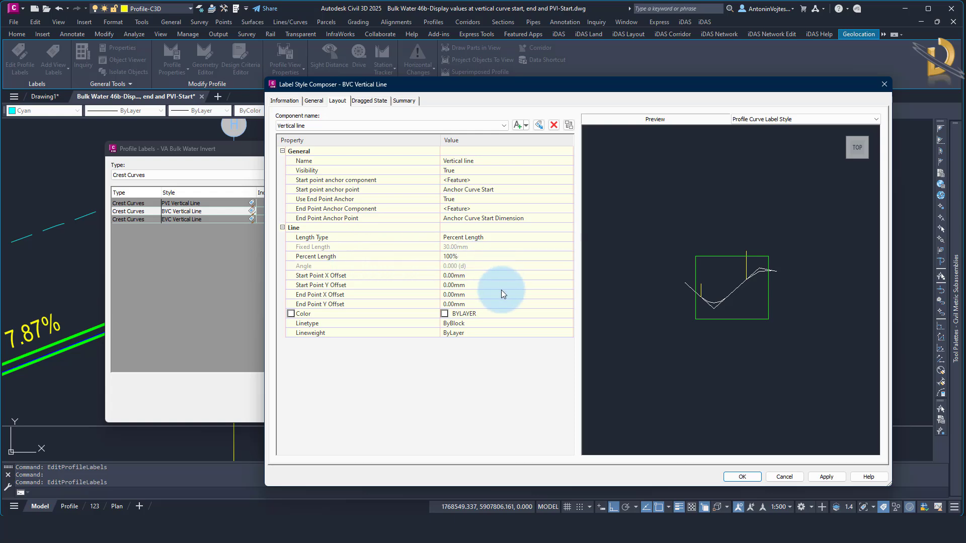
{"action": "left_click", "coordinate": [567, 315]}
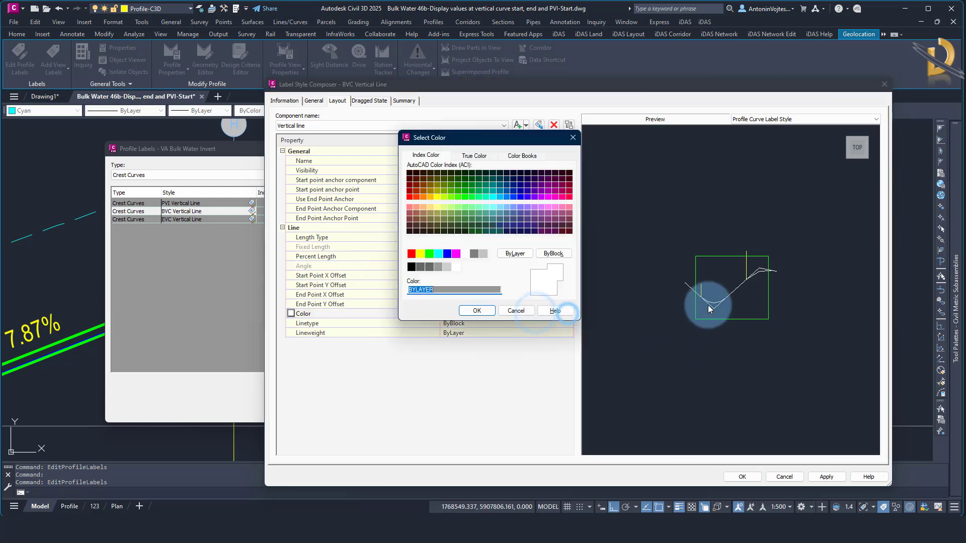
{"action": "left_click", "coordinate": [556, 206]}
{"action": "left_click", "coordinate": [477, 310]}
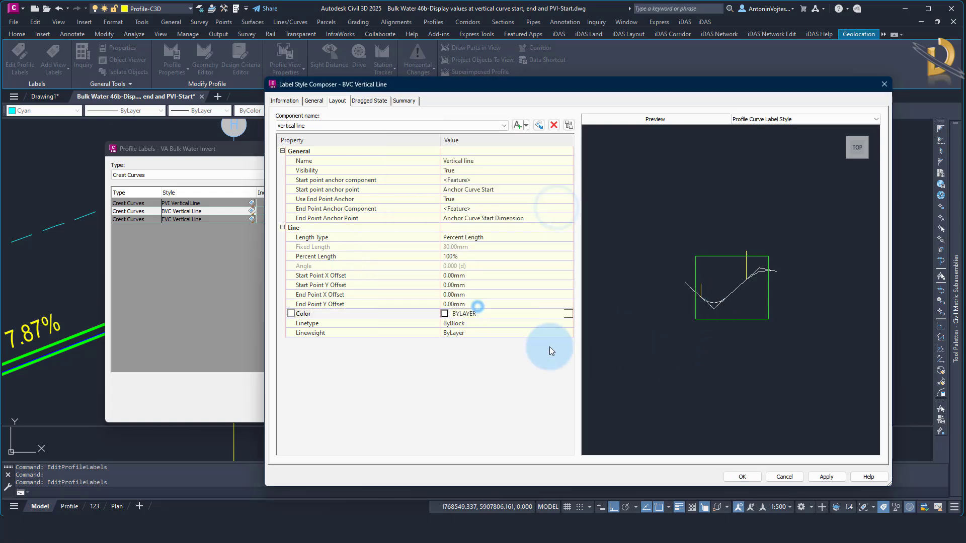
{"action": "left_click", "coordinate": [742, 477]}
{"action": "left_click", "coordinate": [580, 252]}
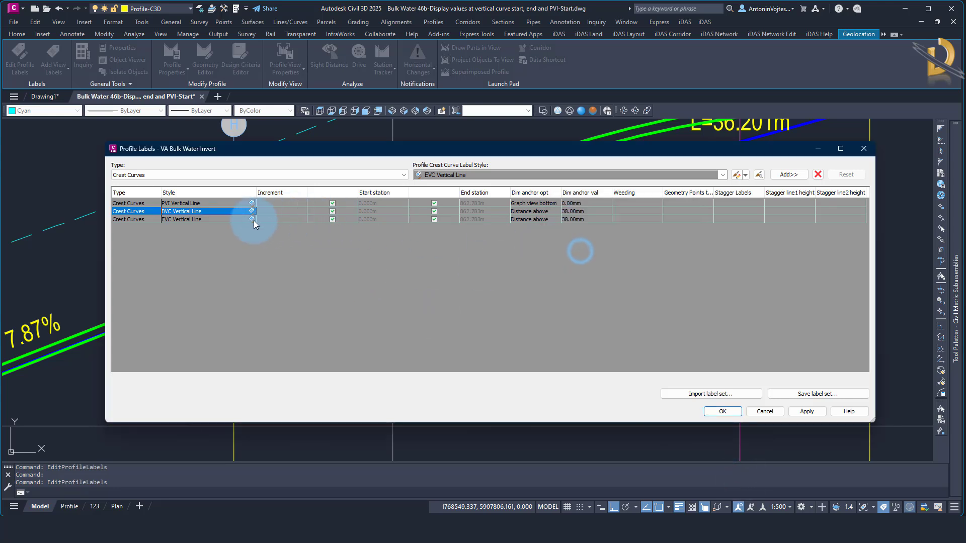
Set the vertical line component's color to index color 221 in the EVC Vertical Line label style
{"action": "left_click", "coordinate": [255, 219]}
{"action": "left_click", "coordinate": [254, 220]}
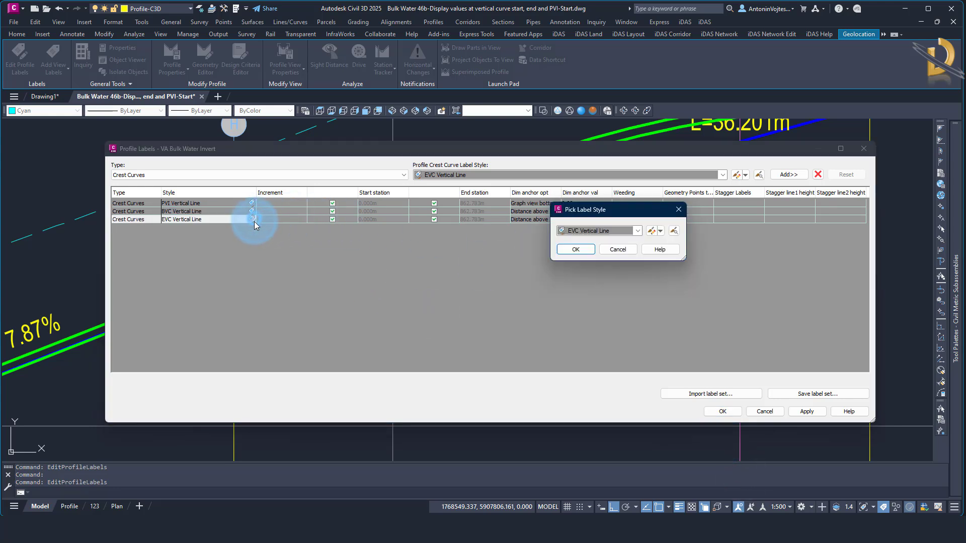
{"action": "left_click", "coordinate": [651, 231]}
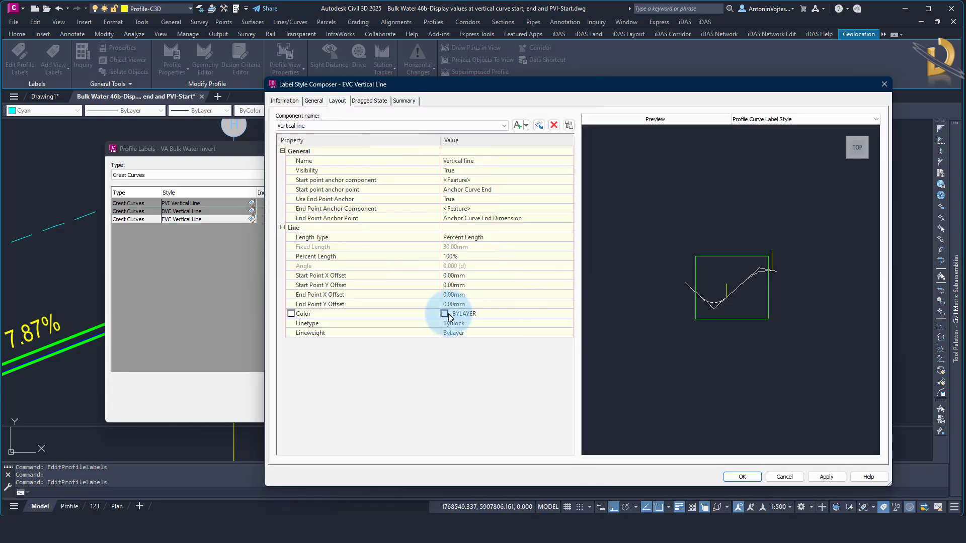
{"action": "left_click", "coordinate": [448, 314]}
{"action": "left_click", "coordinate": [569, 315]}
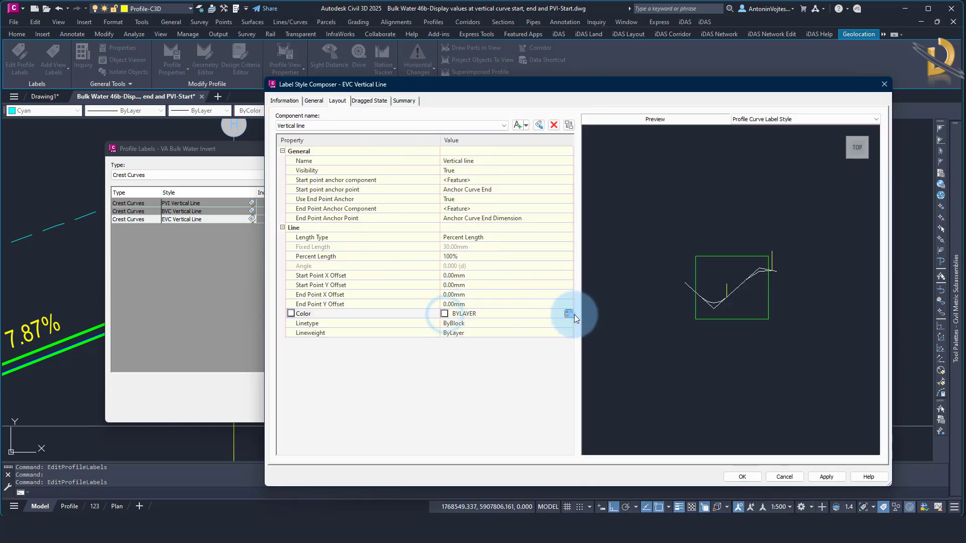
{"action": "left_click", "coordinate": [559, 210]}
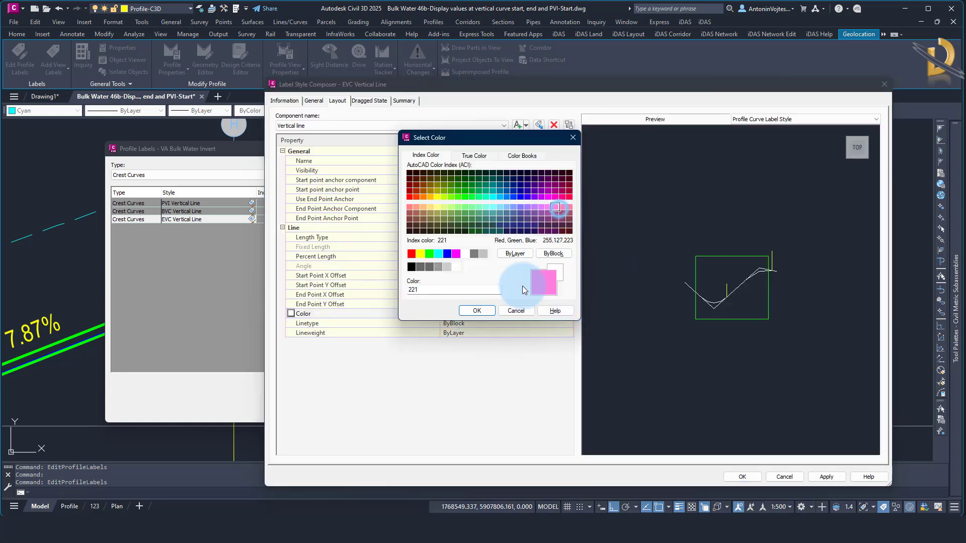
{"action": "left_click", "coordinate": [477, 310]}
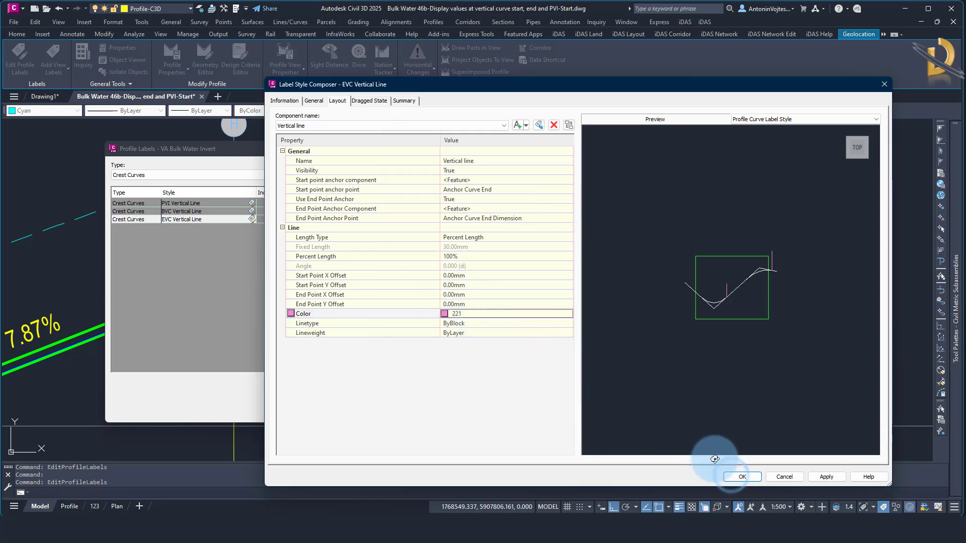
{"action": "left_click", "coordinate": [739, 476]}
{"action": "left_click", "coordinate": [581, 251]}
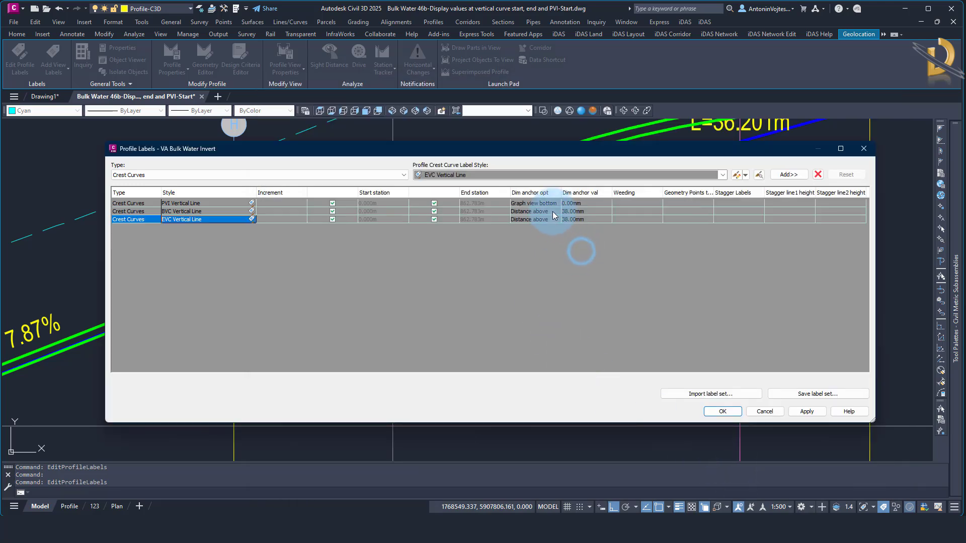
Anchor the BVC and EVC crest curve labels to Graph view bottom with a 0 mm anchor value and accept the label changes
{"action": "left_click", "coordinate": [548, 212]}
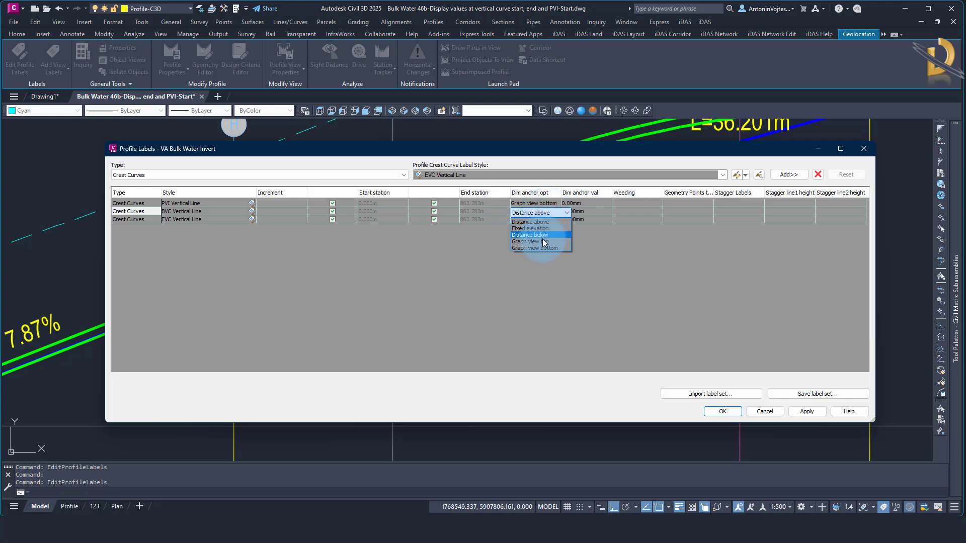
{"action": "left_click", "coordinate": [539, 249]}
{"action": "left_click", "coordinate": [545, 220]}
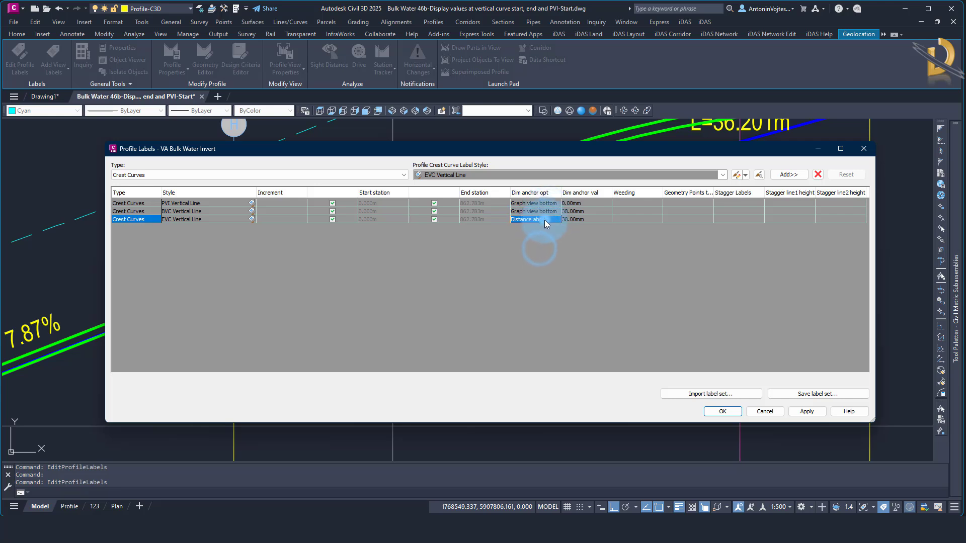
{"action": "left_click", "coordinate": [542, 256]}
{"action": "left_click", "coordinate": [590, 211]}
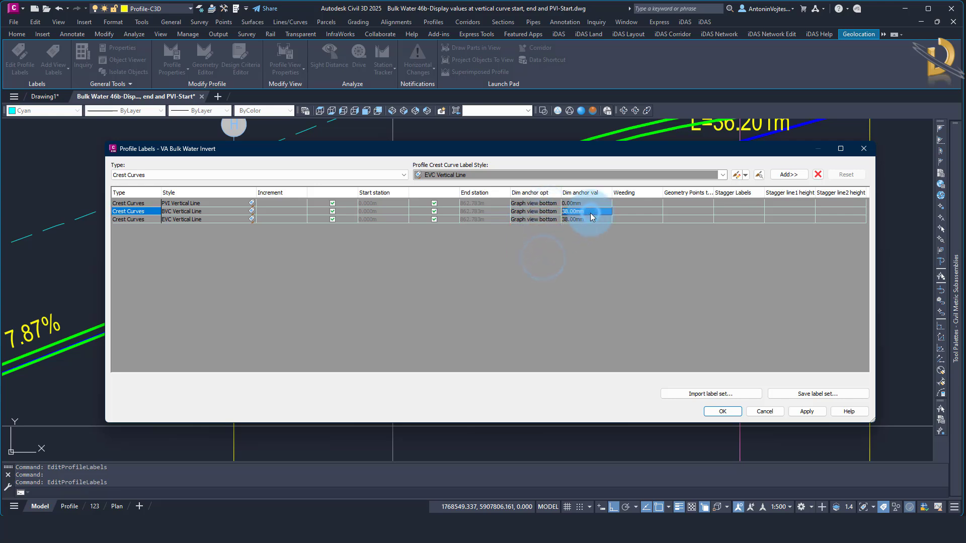
{"action": "left_click", "coordinate": [590, 221]}
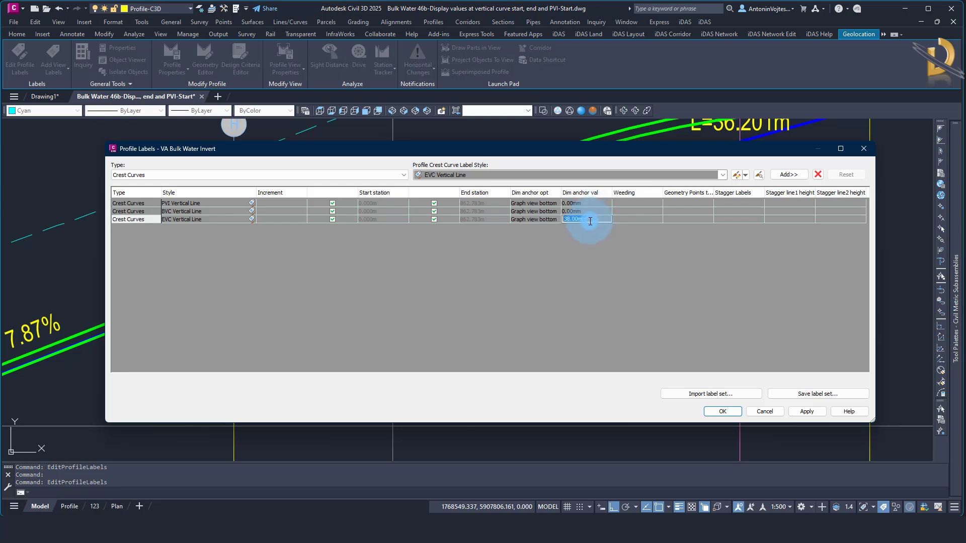
{"action": "type", "text": "0"}
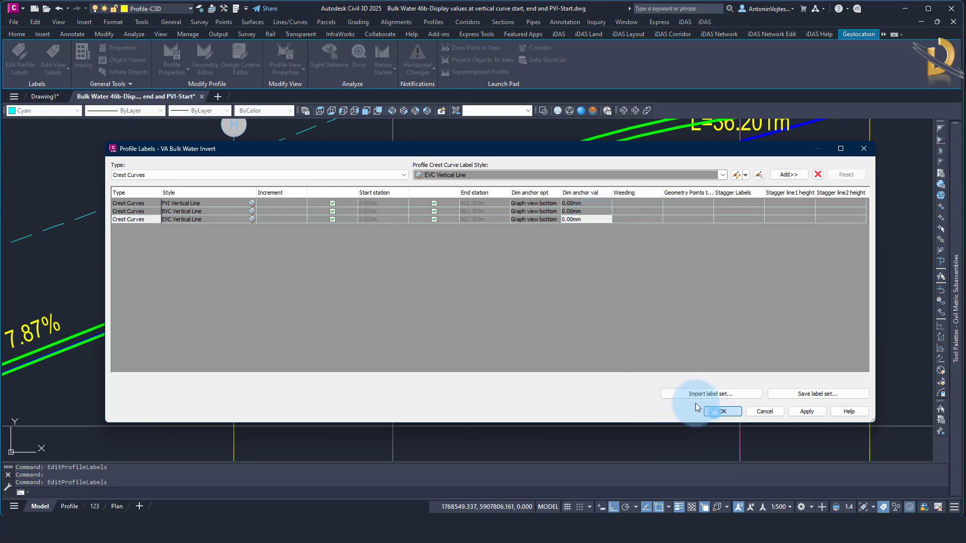
{"action": "left_click", "coordinate": [717, 412]}
Examine the BVC and EVC vertical lines at the crest curve, from the profile down to the data bands
{"action": "scroll", "coordinate": [582, 211], "scroll_direction": "down", "scroll_amount": 5}
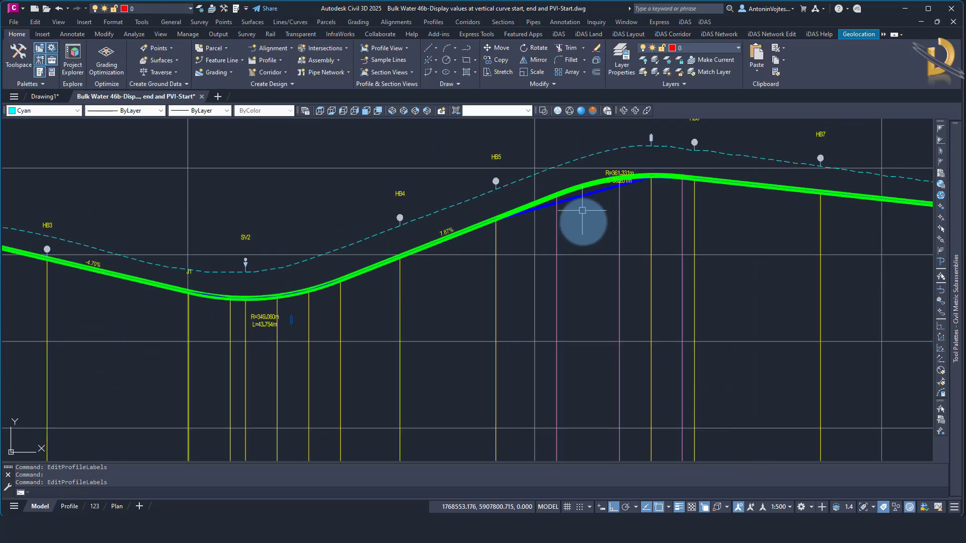
{"action": "left_click", "coordinate": [557, 233]}
{"action": "left_click", "coordinate": [681, 241]}
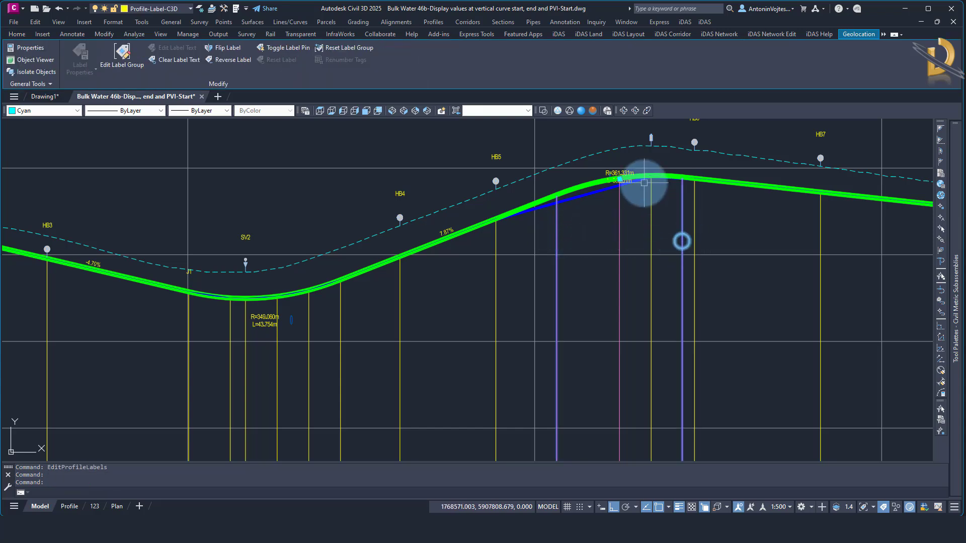
{"action": "scroll", "coordinate": [643, 181], "scroll_direction": "down", "scroll_amount": 6}
{"action": "scroll", "coordinate": [619, 312], "scroll_direction": "up", "scroll_amount": 3}
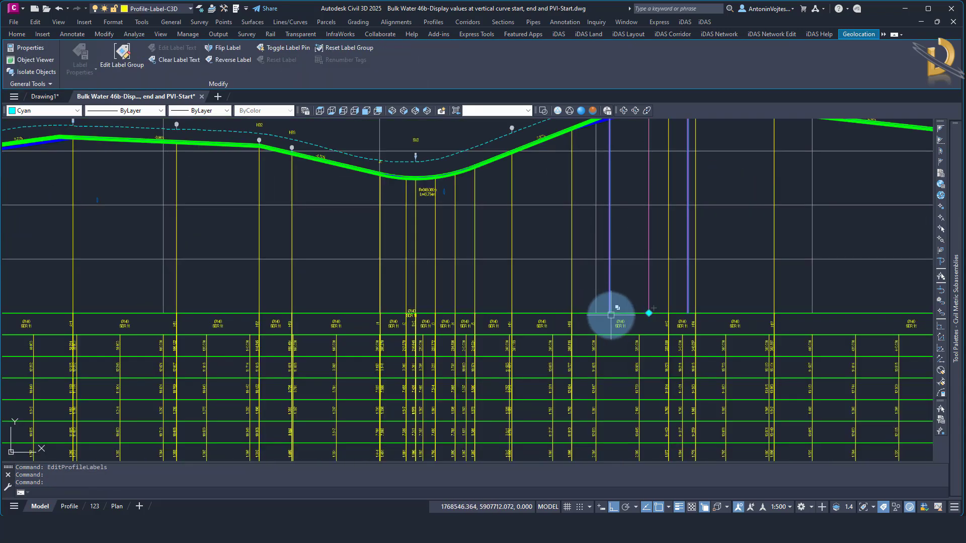
{"action": "key", "text": "Escape"}
{"action": "middle_click_drag", "start_coordinate": [625, 222], "coordinate": [605, 303]}
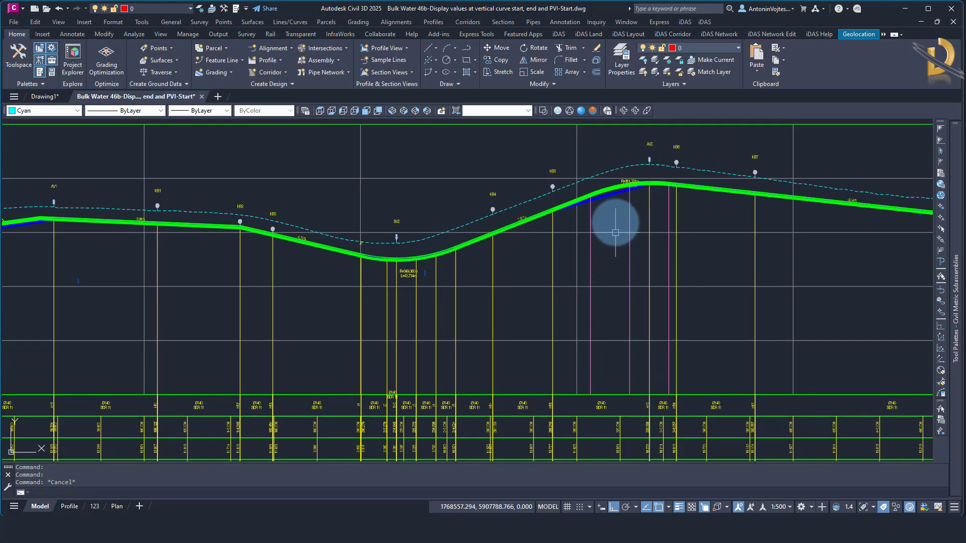
{"action": "scroll", "coordinate": [596, 193], "scroll_direction": "up", "scroll_amount": 6}
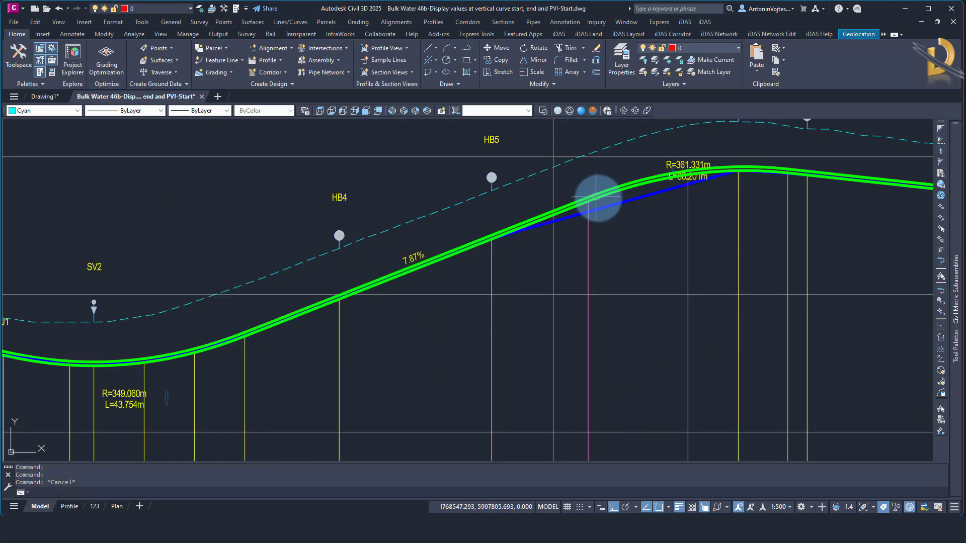
Reopen the invert profile's labels and add a sag curve label with the PVI Vertical Line style
{"action": "left_click", "coordinate": [603, 194]}
{"action": "right_click", "coordinate": [604, 195]}
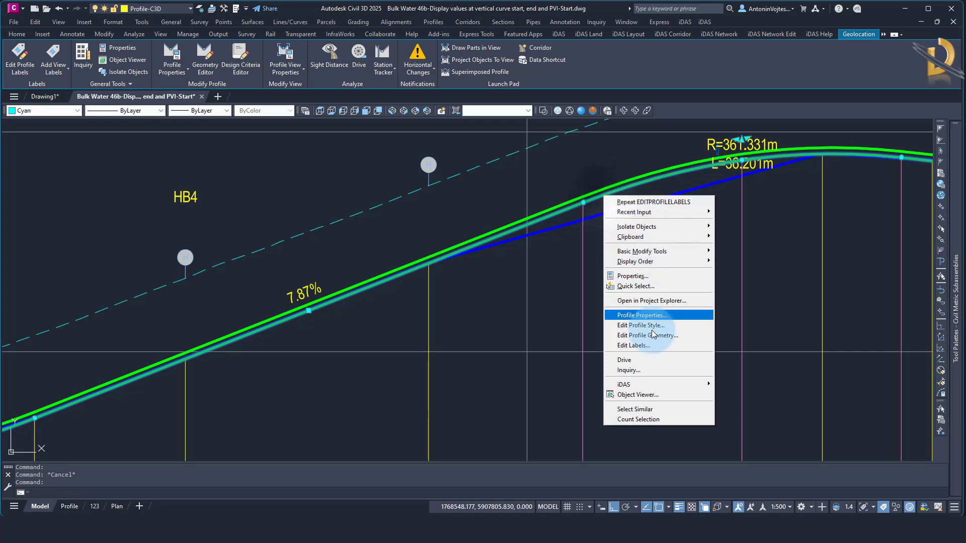
{"action": "left_click", "coordinate": [645, 344]}
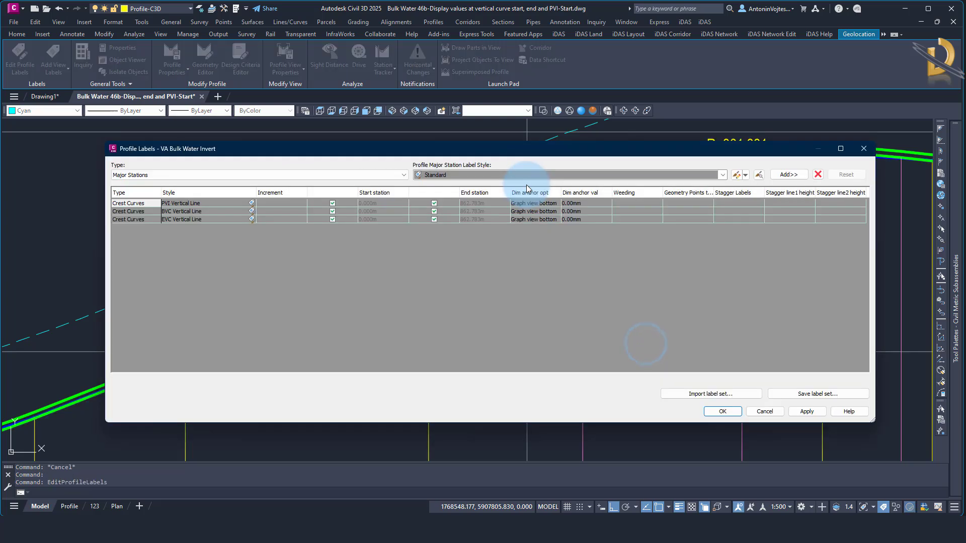
{"action": "left_click", "coordinate": [190, 175]}
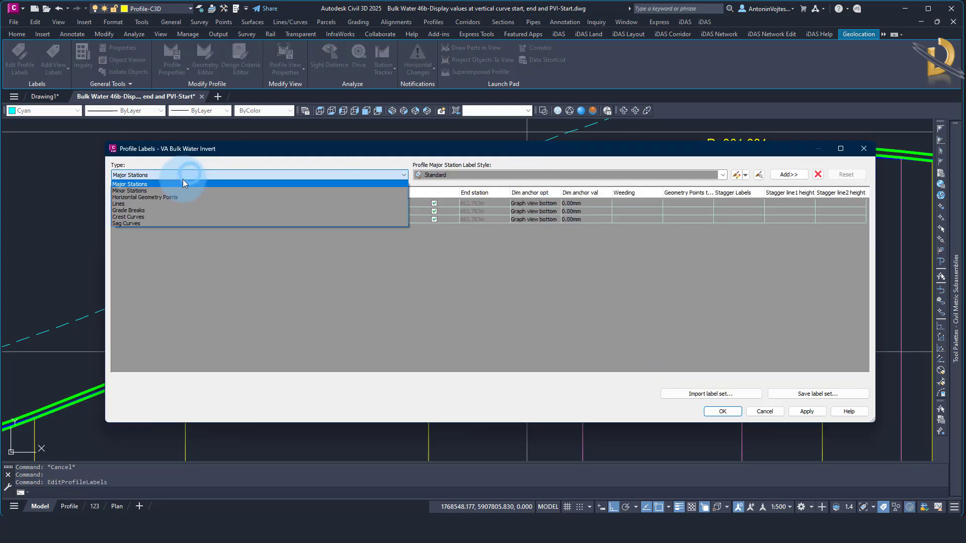
{"action": "left_click", "coordinate": [129, 224]}
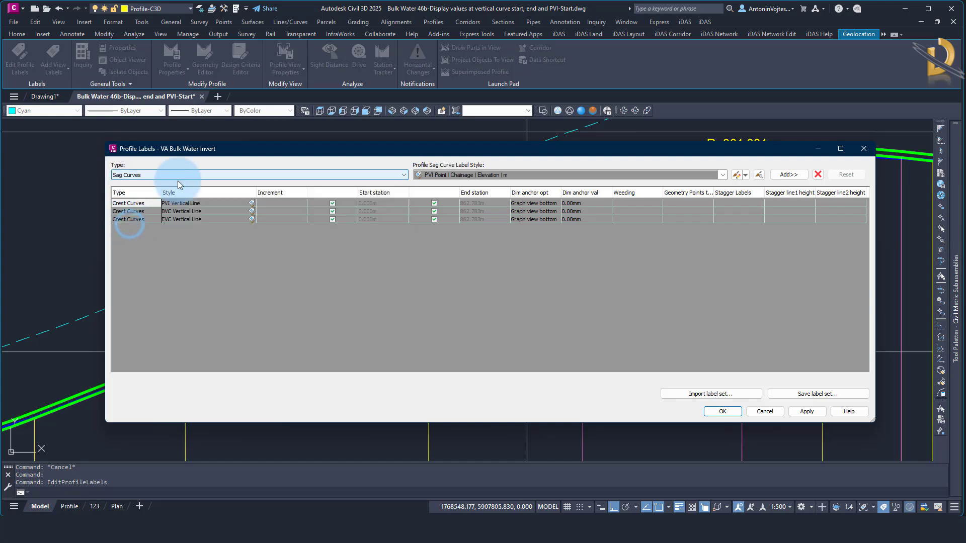
{"action": "left_click", "coordinate": [515, 175]}
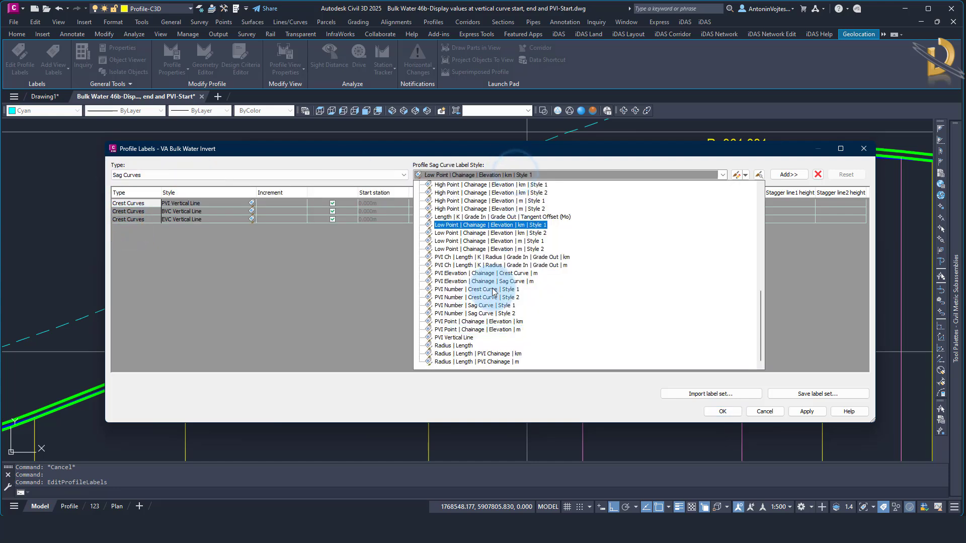
{"action": "left_click", "coordinate": [463, 339]}
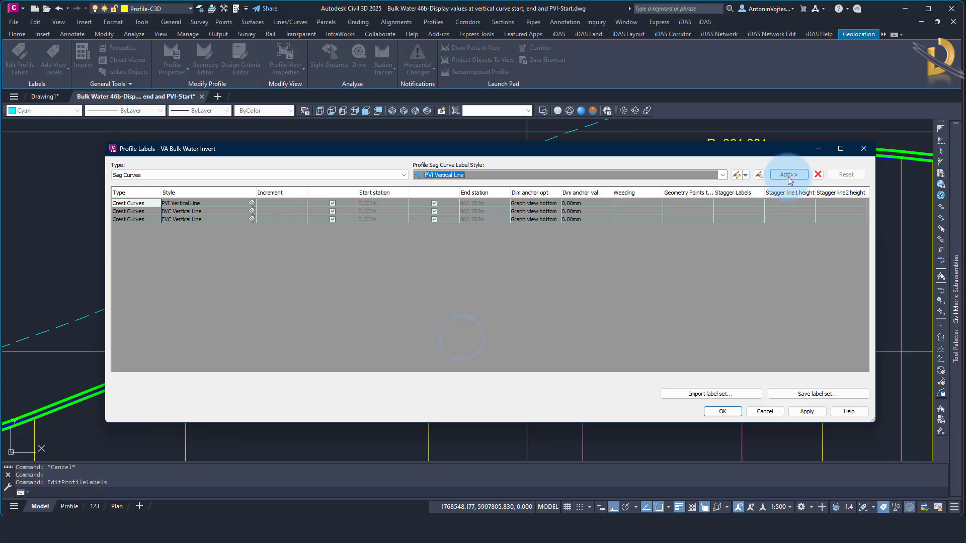
{"action": "left_click", "coordinate": [789, 175]}
Add a sag curve label with the BVC Vertical Line style to the invert profile's labels
{"action": "left_click", "coordinate": [482, 174]}
{"action": "scroll", "coordinate": [469, 262], "scroll_direction": "up", "scroll_amount": 5}
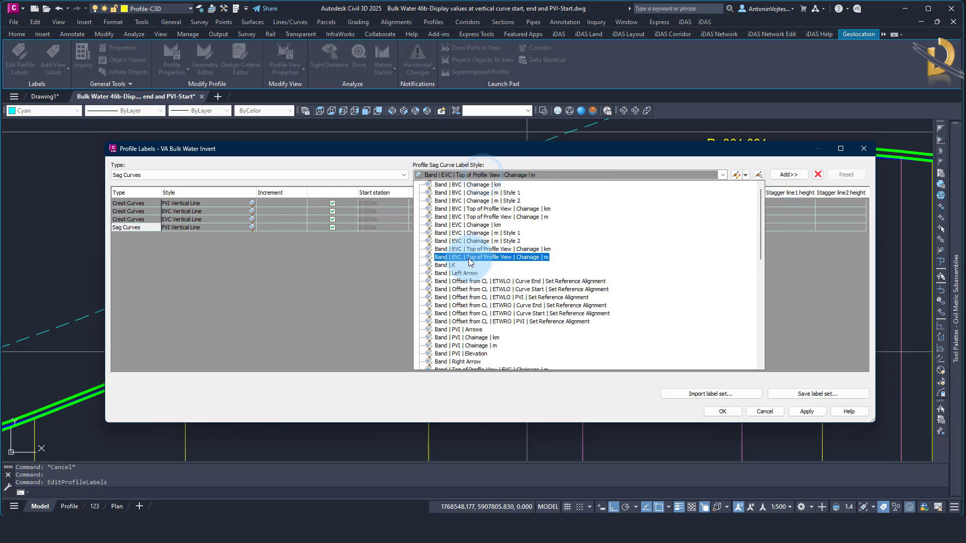
{"action": "left_click", "coordinate": [468, 265]}
{"action": "scroll", "coordinate": [468, 275], "scroll_direction": "down", "scroll_amount": 2}
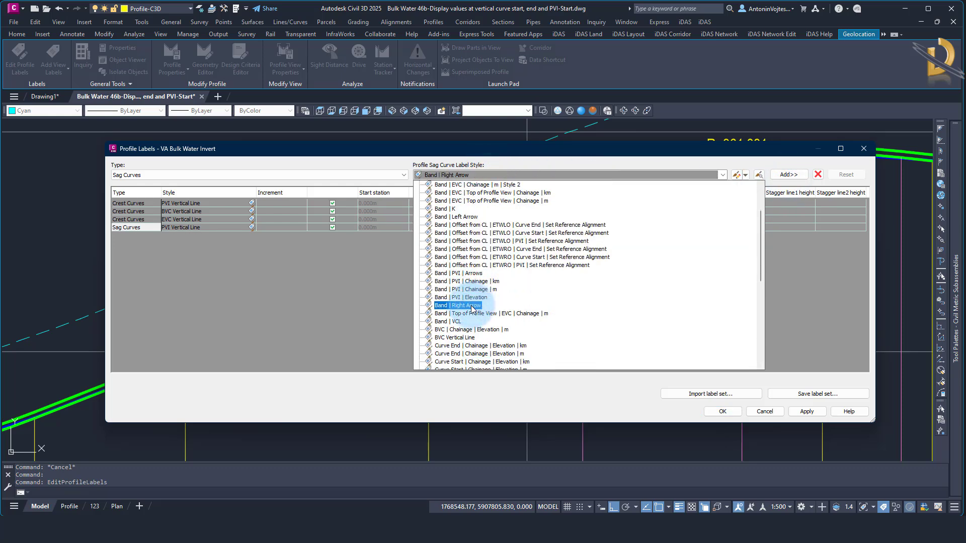
{"action": "left_click", "coordinate": [462, 336]}
{"action": "left_click", "coordinate": [805, 174]}
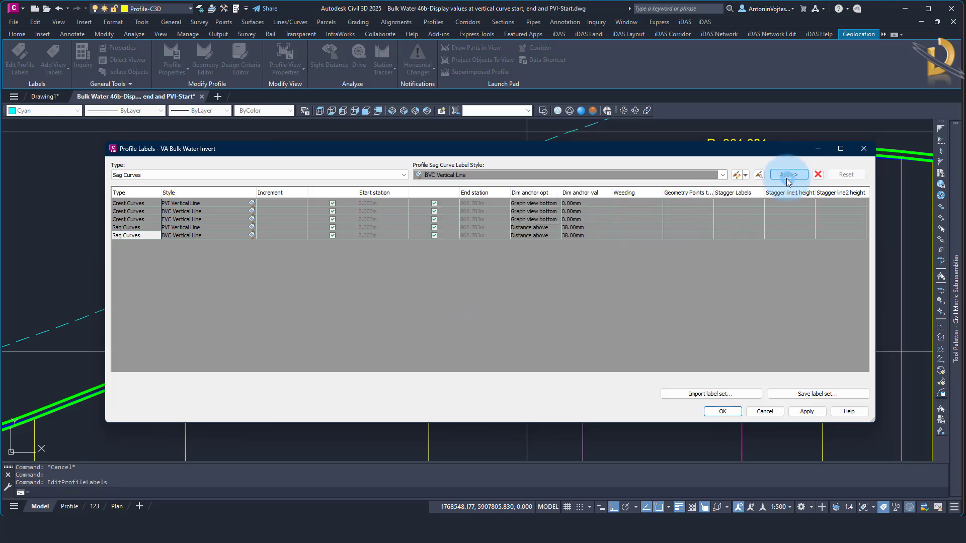
Add another sag curve label to the invert profile using the EVC Vertical Line style
{"action": "left_click", "coordinate": [573, 175]}
{"action": "scroll", "coordinate": [482, 325], "scroll_direction": "down", "scroll_amount": 2}
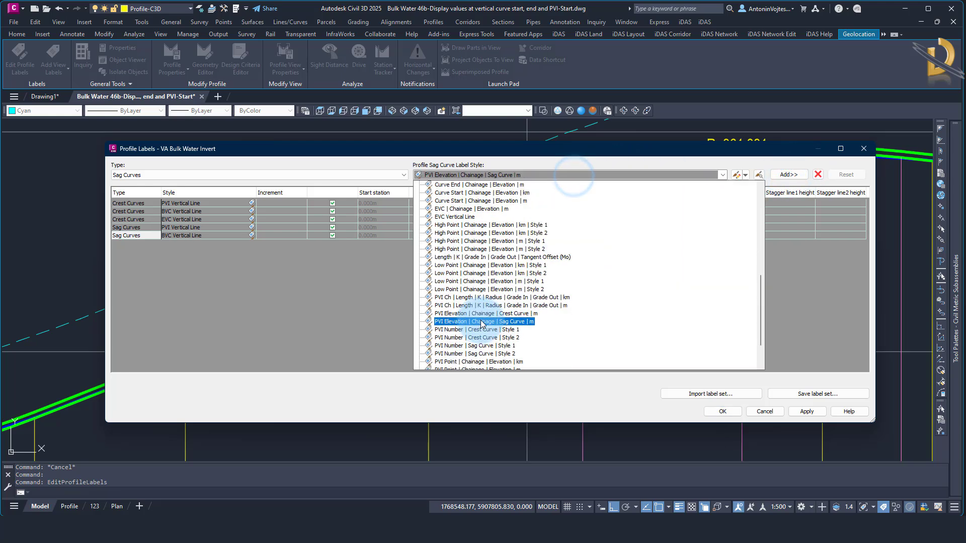
{"action": "left_click", "coordinate": [459, 218]}
{"action": "left_click", "coordinate": [791, 175]}
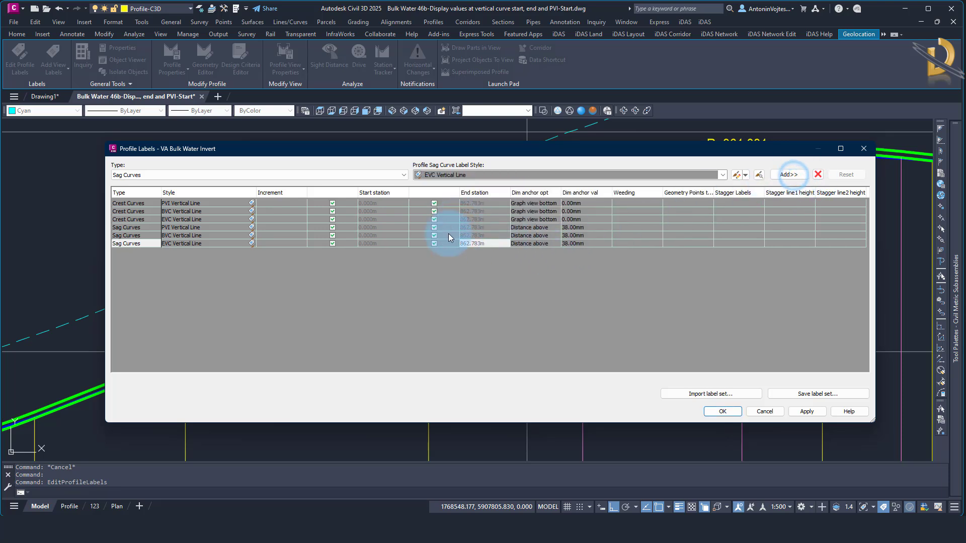
Set the dimension anchor option of the PVI, BVC and EVC sag curve labels to Graph view bottom
{"action": "left_click", "coordinate": [538, 230]}
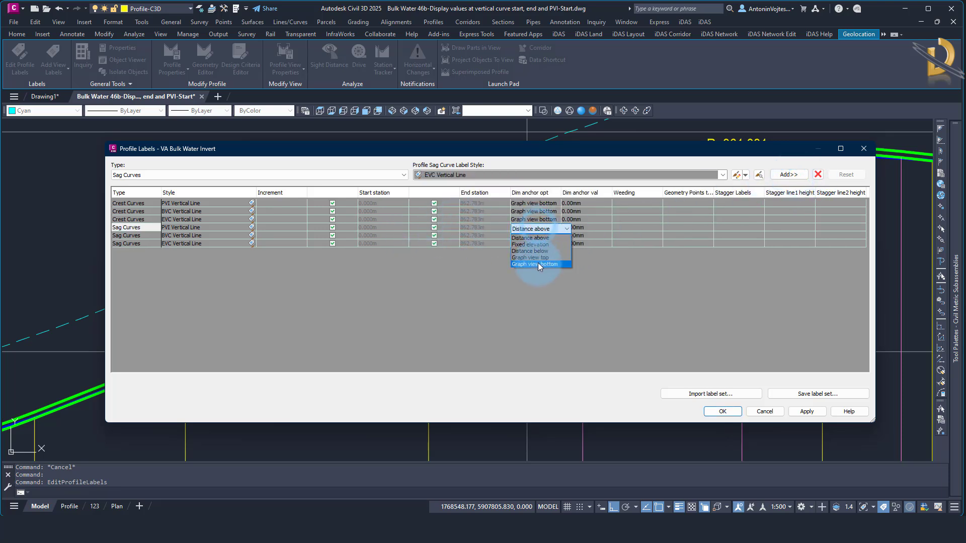
{"action": "left_click", "coordinate": [539, 263]}
{"action": "left_click", "coordinate": [545, 235]}
{"action": "left_click", "coordinate": [539, 272]}
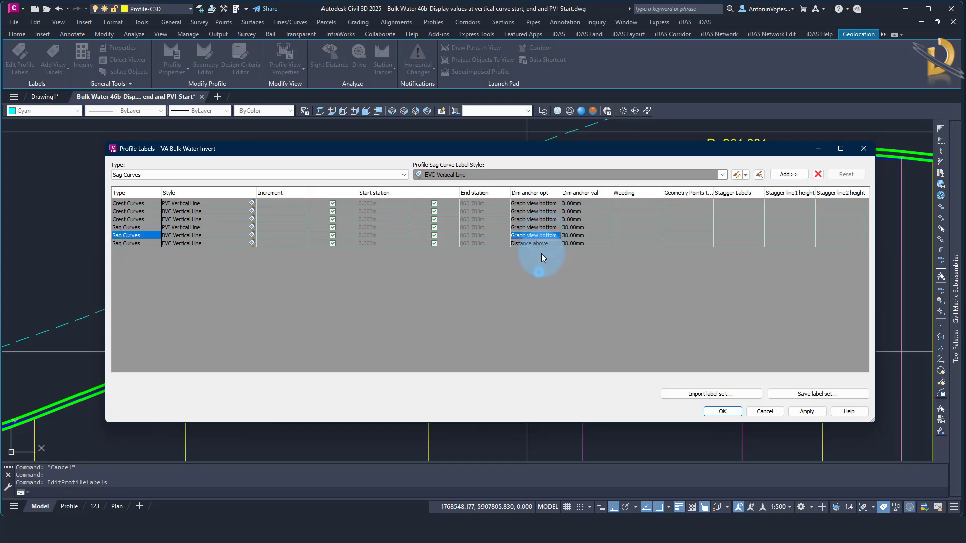
{"action": "left_click", "coordinate": [544, 244]}
{"action": "left_click", "coordinate": [538, 280]}
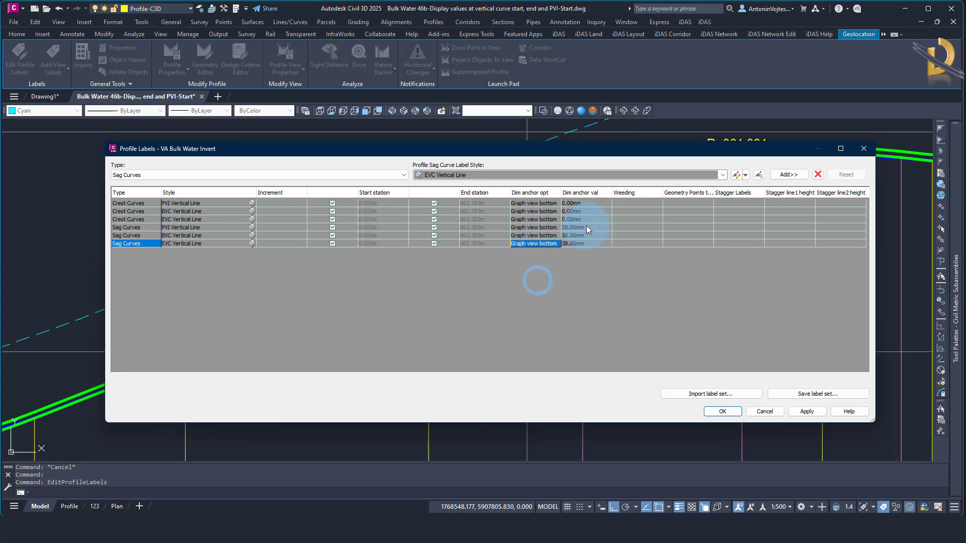
Set the dimension anchor value of all three sag curve labels to 0 mm and accept the label changes
{"action": "left_click", "coordinate": [586, 226]}
{"action": "type", "text": "0"}
{"action": "left_click", "coordinate": [587, 235]}
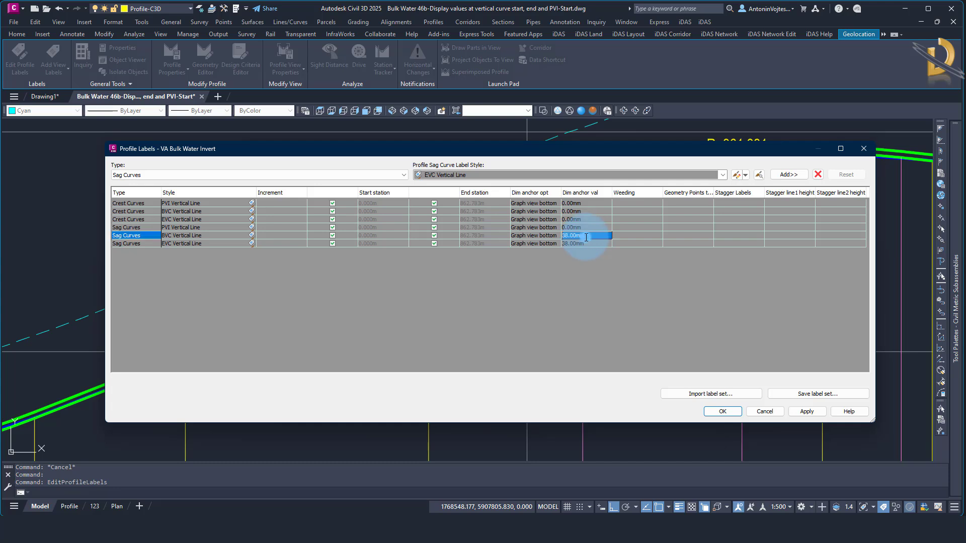
{"action": "type", "text": "0"}
{"action": "left_click", "coordinate": [586, 243]}
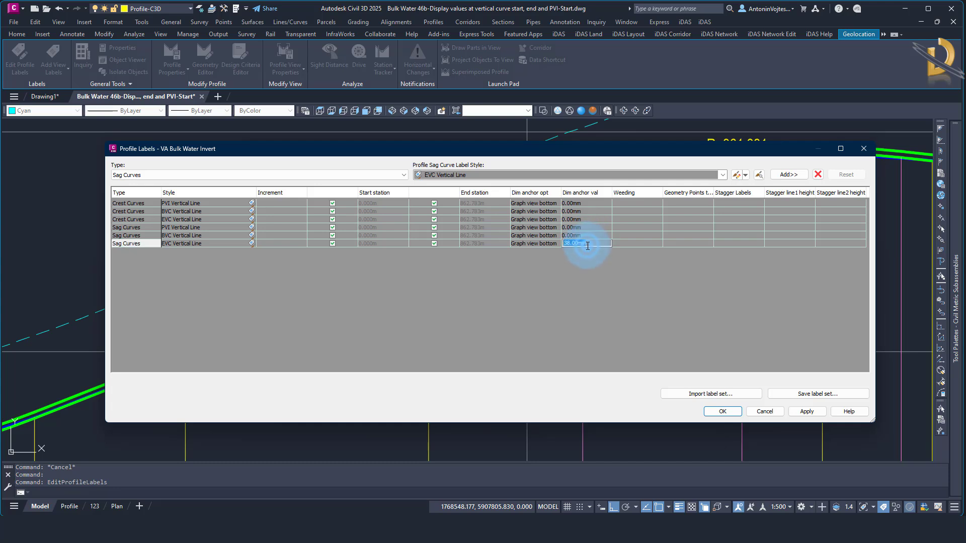
{"action": "type", "text": "0"}
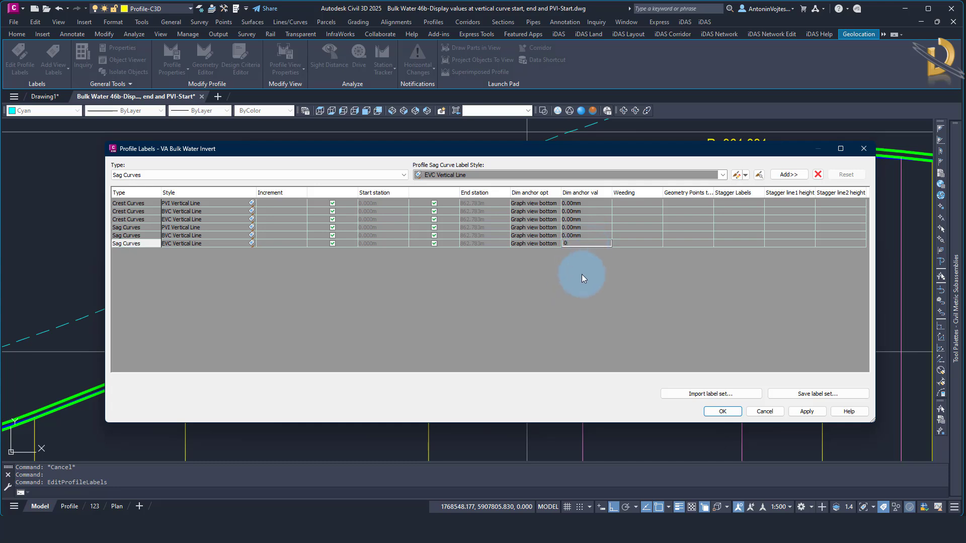
{"action": "key", "text": "Return"}
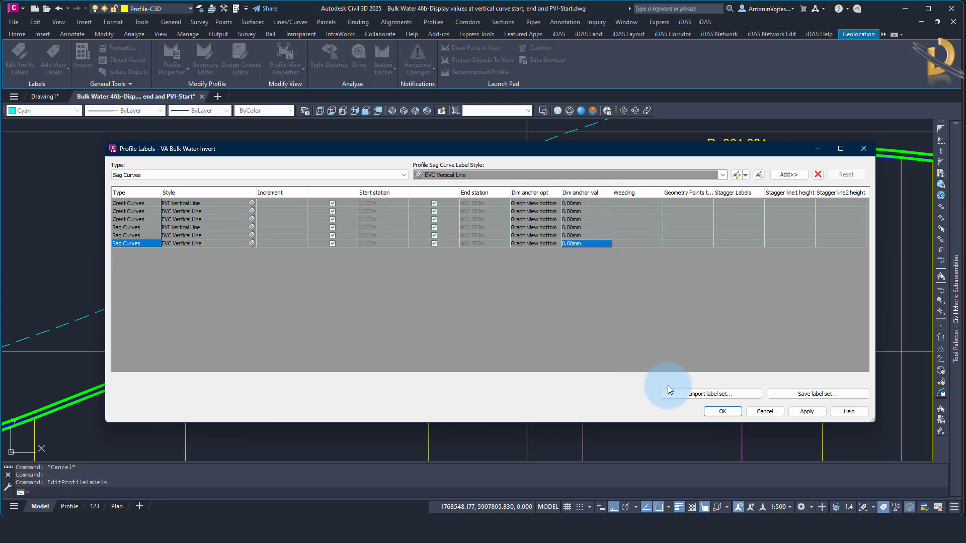
{"action": "left_click", "coordinate": [722, 412]}
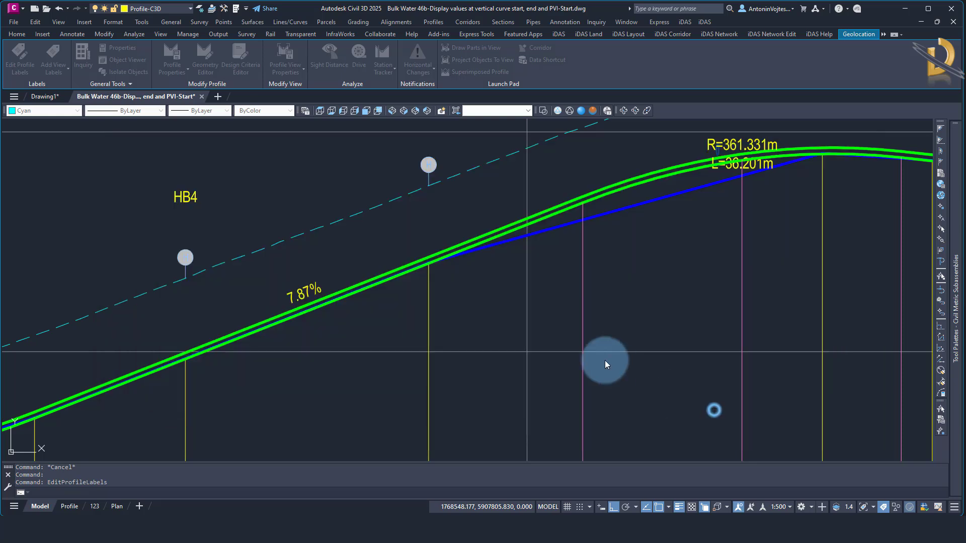
Examine the vertical lines at the sag and crest curves and the distance and level values in the bands beneath them
{"action": "scroll", "coordinate": [644, 201], "scroll_direction": "down", "scroll_amount": 3}
{"action": "scroll", "coordinate": [532, 259], "scroll_direction": "down", "scroll_amount": 2}
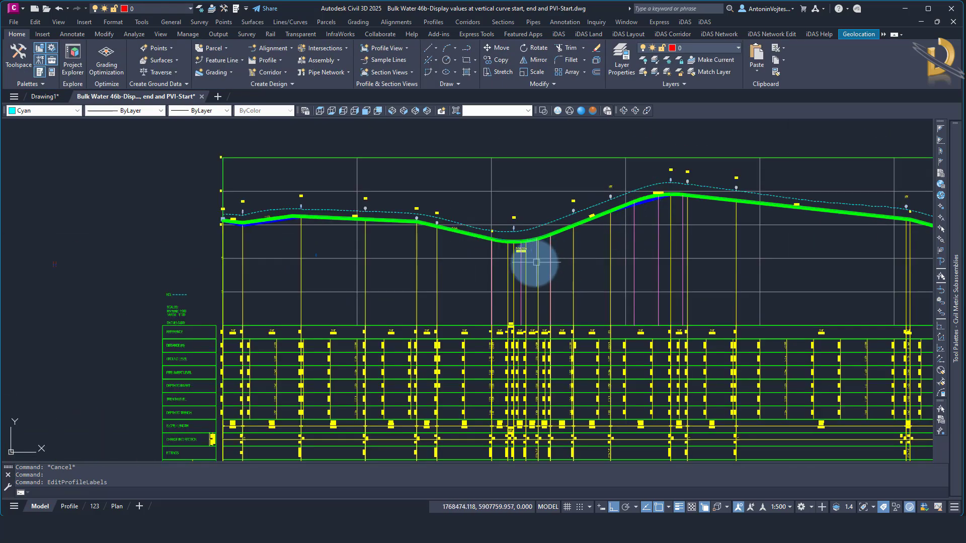
{"action": "scroll", "coordinate": [524, 255], "scroll_direction": "up", "scroll_amount": 5}
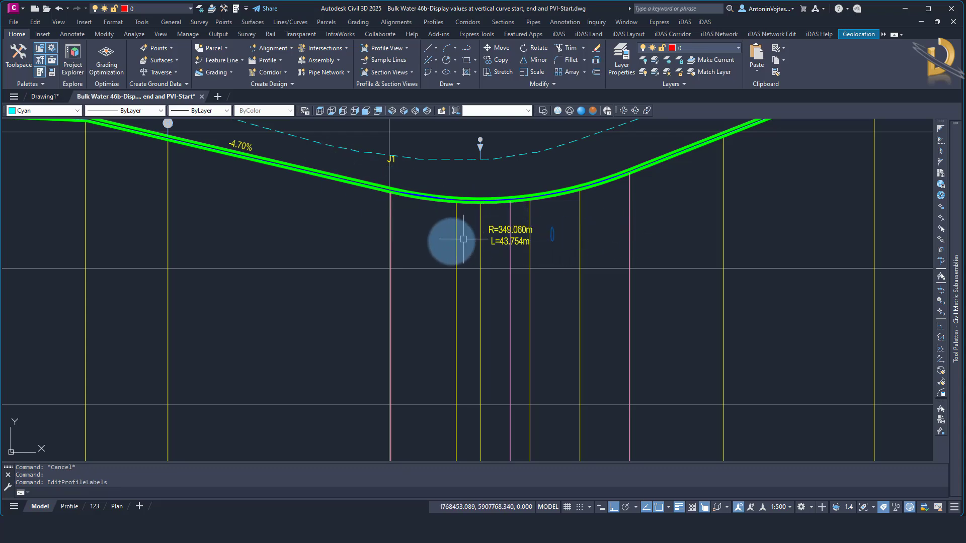
{"action": "scroll", "coordinate": [448, 259], "scroll_direction": "down", "scroll_amount": 3}
{"action": "middle_click_drag", "start_coordinate": [673, 330], "coordinate": [561, 299]}
{"action": "scroll", "coordinate": [451, 304], "scroll_direction": "up", "scroll_amount": 4}
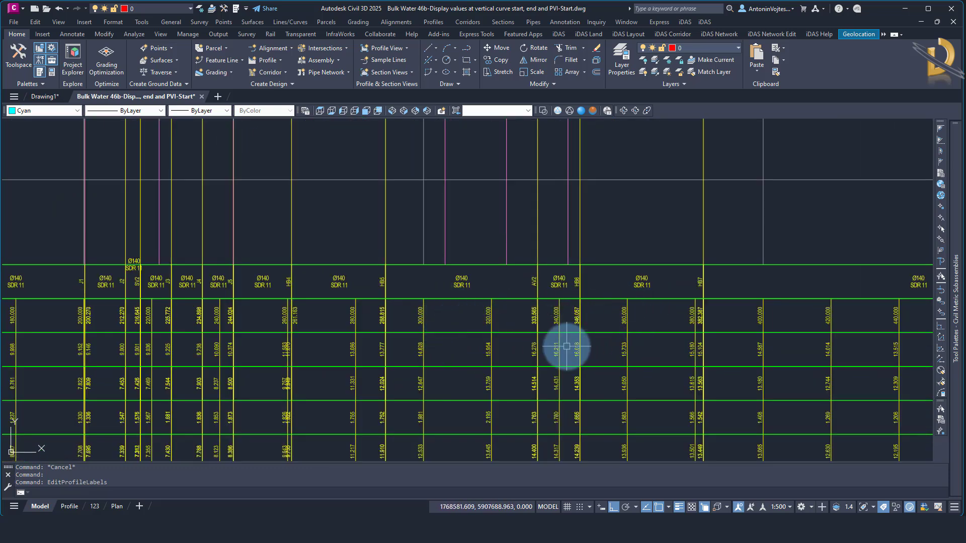
{"action": "middle_click_drag", "start_coordinate": [566, 345], "coordinate": [688, 377]}
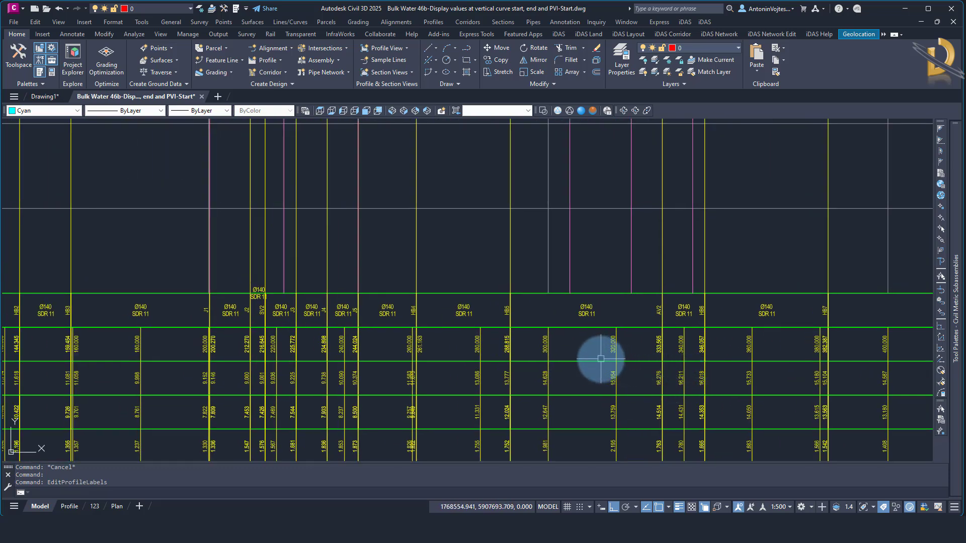
{"action": "scroll", "coordinate": [599, 355], "scroll_direction": "down", "scroll_amount": 5}
{"action": "scroll", "coordinate": [211, 340], "scroll_direction": "up", "scroll_amount": 6}
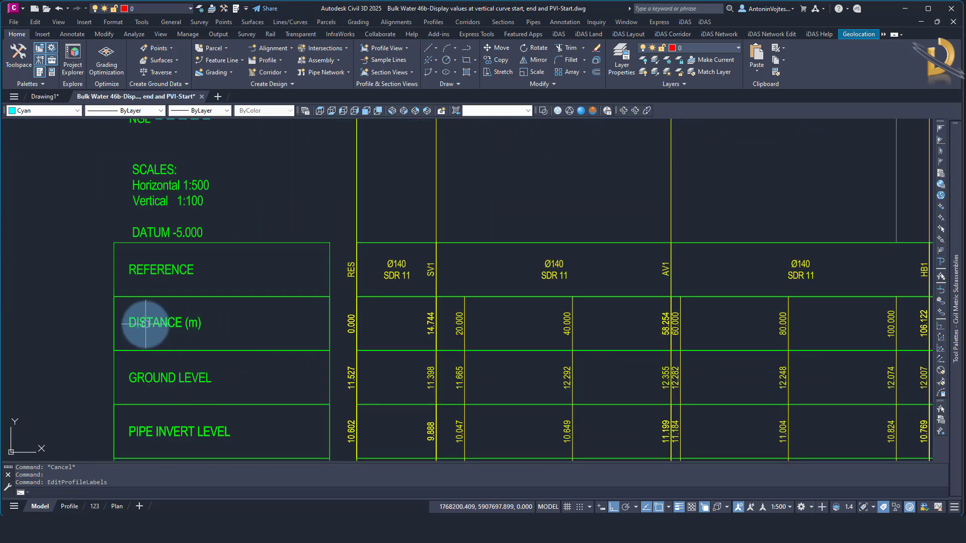
{"action": "scroll", "coordinate": [145, 323], "scroll_direction": "down", "scroll_amount": 5}
{"action": "middle_click_drag", "start_coordinate": [587, 377], "coordinate": [302, 371]}
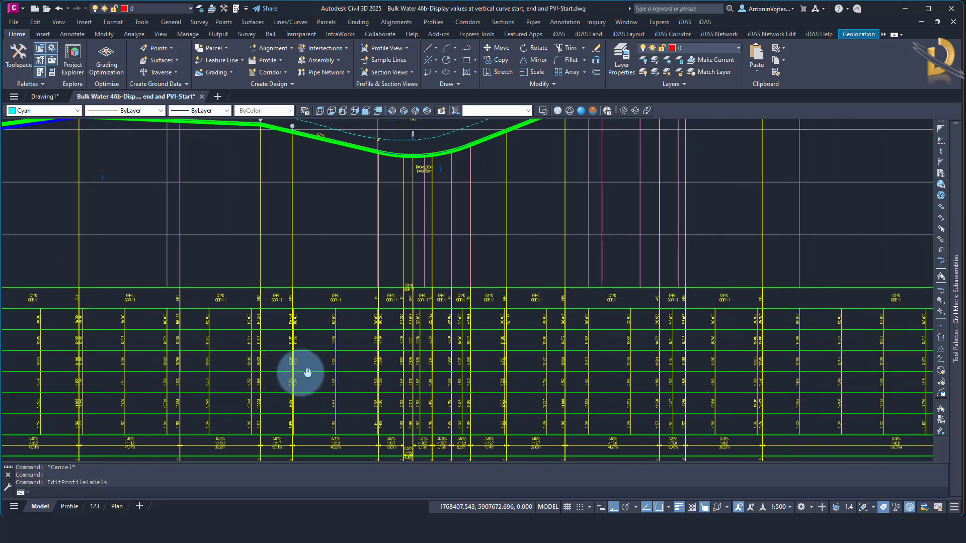
{"action": "middle_click_drag", "start_coordinate": [539, 309], "coordinate": [424, 332]}
{"action": "scroll", "coordinate": [424, 332], "scroll_direction": "up", "scroll_amount": 3}
{"action": "key", "text": "Escape"}
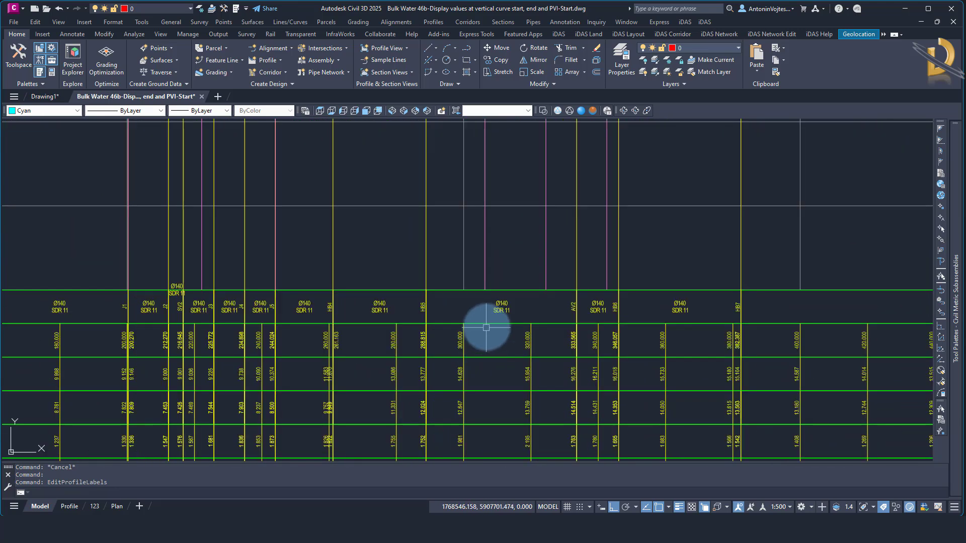
Open the band settings in the properties of the bulk water profile view
{"action": "left_click", "coordinate": [480, 326]}
{"action": "right_click", "coordinate": [480, 327]}
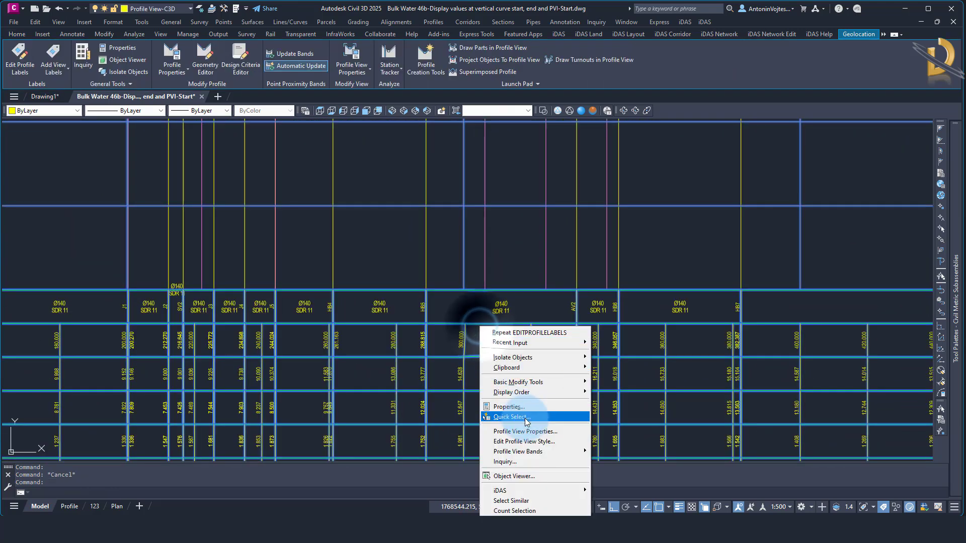
{"action": "left_click", "coordinate": [520, 428]}
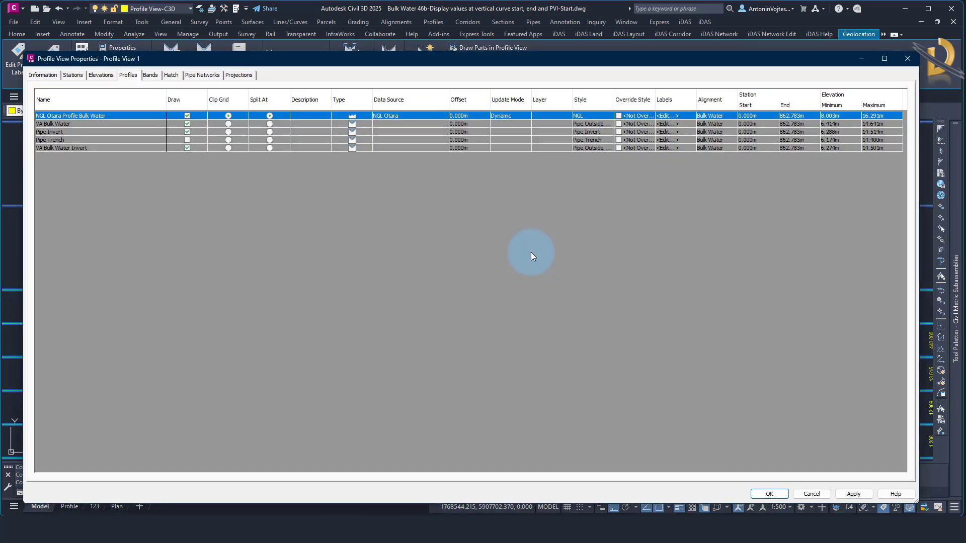
{"action": "left_click", "coordinate": [151, 76]}
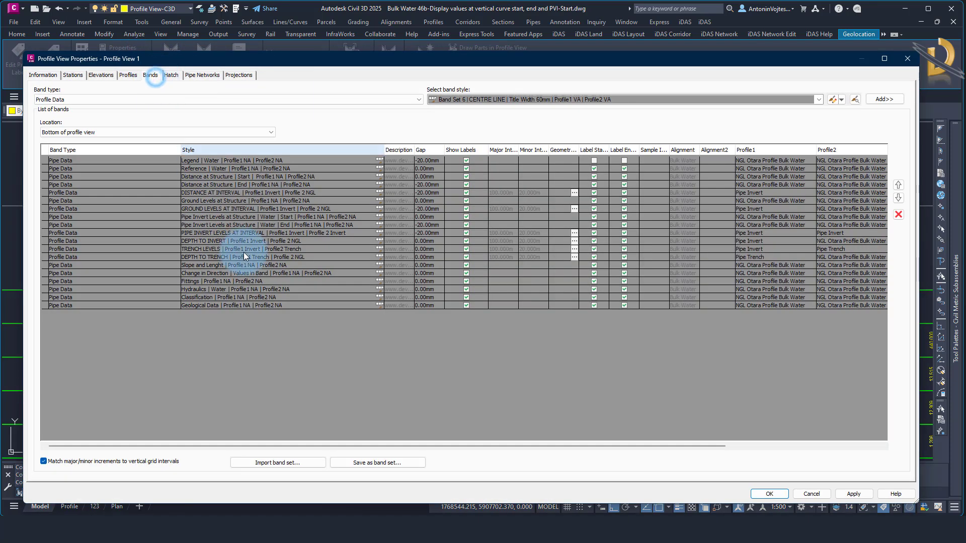
Review the Distance at Structure Start and End bands and the Profile1 assignment of the DISTANCE AT INTERVAL band
{"action": "left_click", "coordinate": [201, 177]}
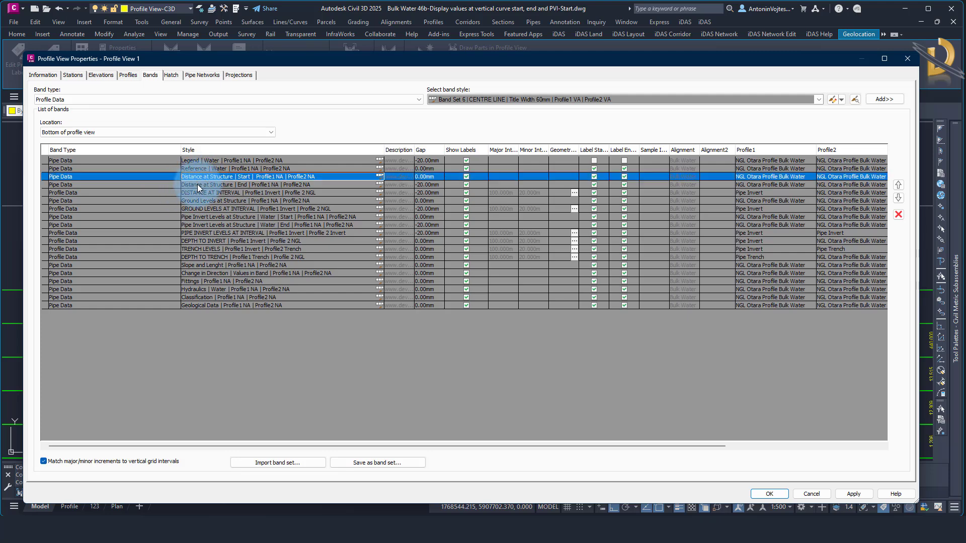
{"action": "left_click", "coordinate": [197, 185]}
{"action": "left_click", "coordinate": [205, 177]}
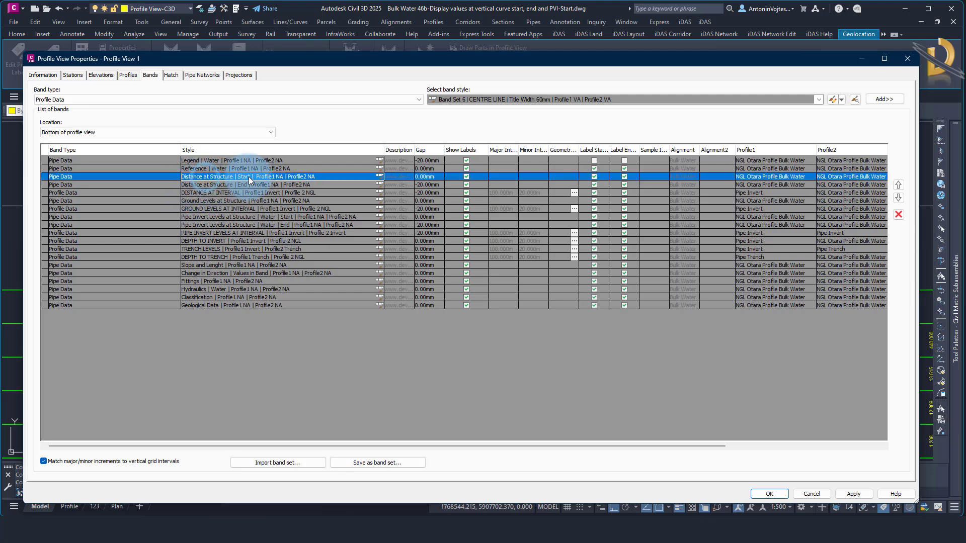
{"action": "left_click", "coordinate": [239, 185]}
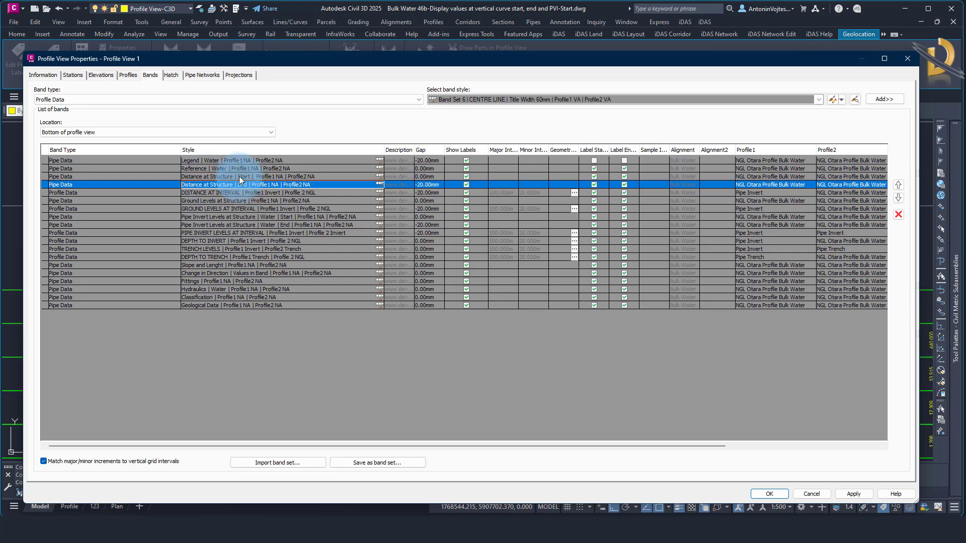
{"action": "left_click", "coordinate": [239, 177]}
{"action": "left_click", "coordinate": [240, 185]}
{"action": "left_click", "coordinate": [241, 177]}
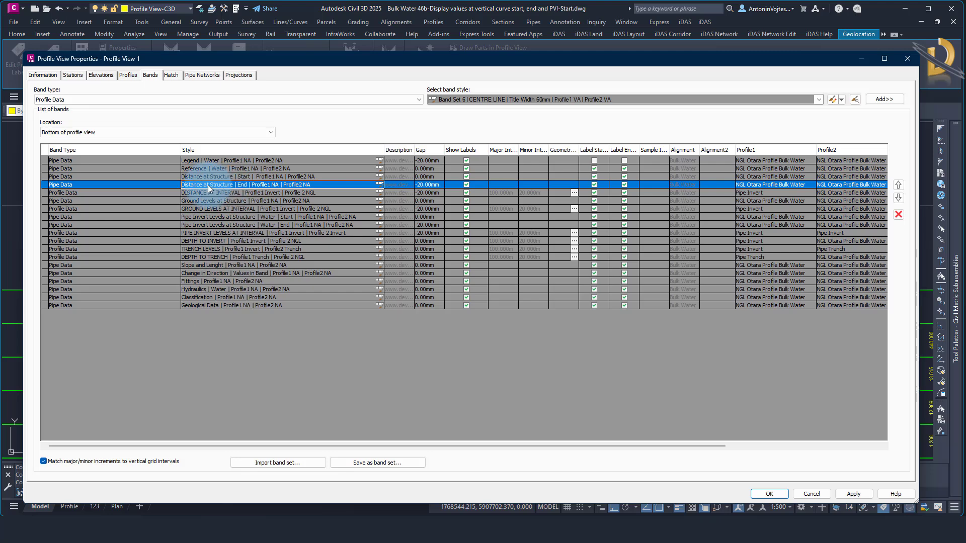
{"action": "left_click", "coordinate": [216, 194]}
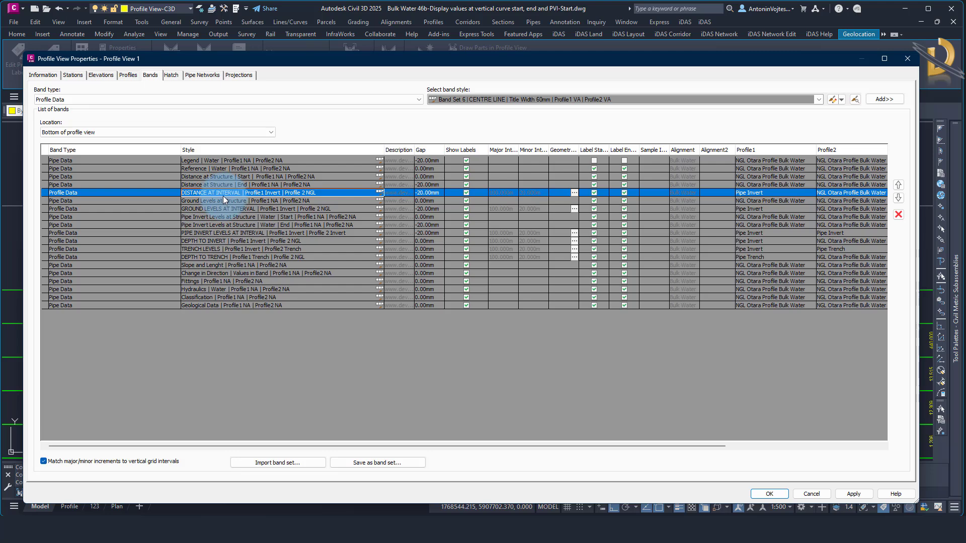
{"action": "left_click", "coordinate": [175, 192]}
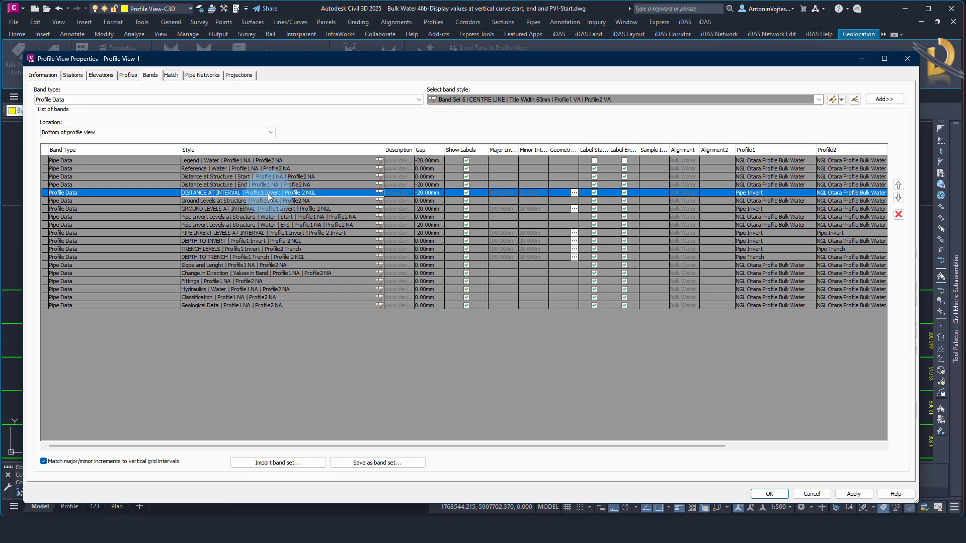
{"action": "left_click", "coordinate": [750, 192]}
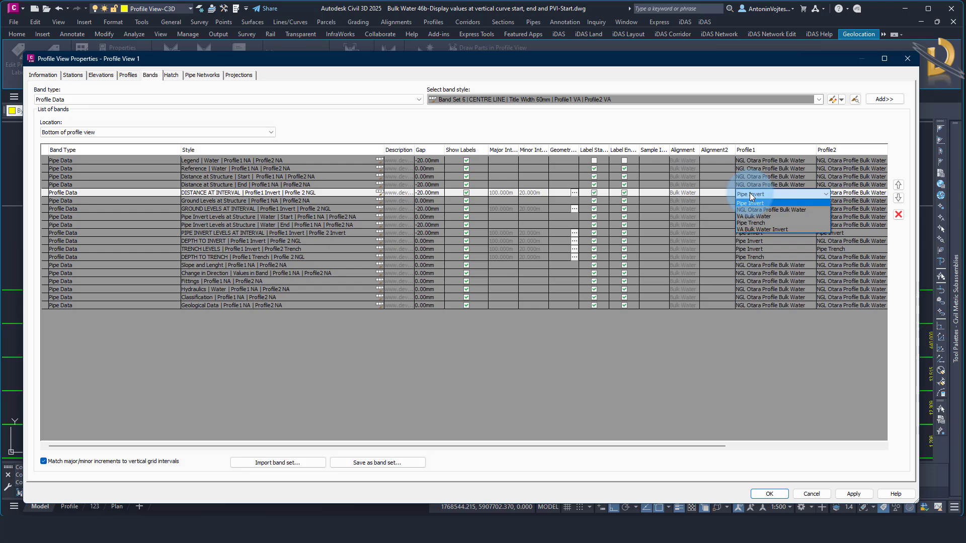
{"action": "left_click", "coordinate": [750, 193]}
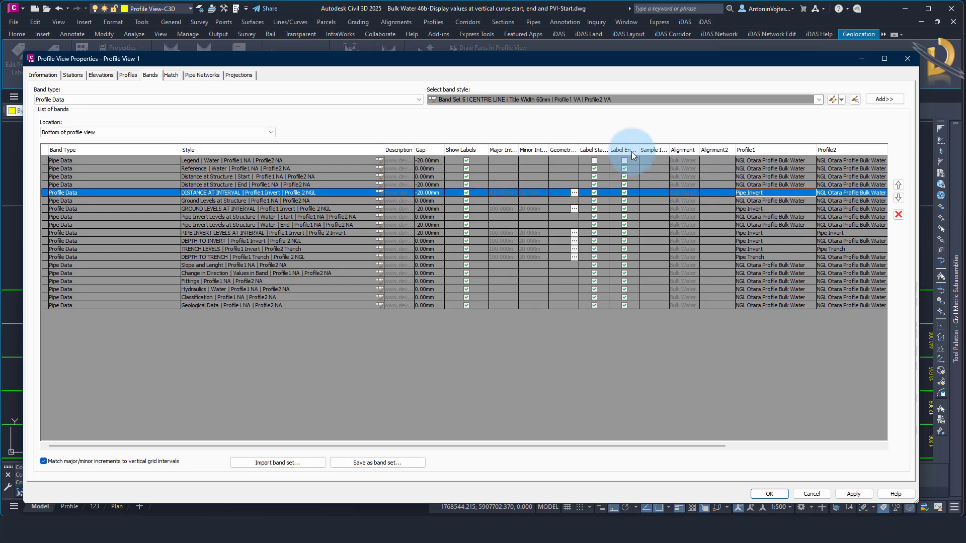
Open the geometry point settings of the DISTANCE AT INTERVAL band and set Profile 1 to VA Bulk Water Invert
{"action": "left_click_drag", "start_coordinate": [577, 150], "coordinate": [601, 150]}
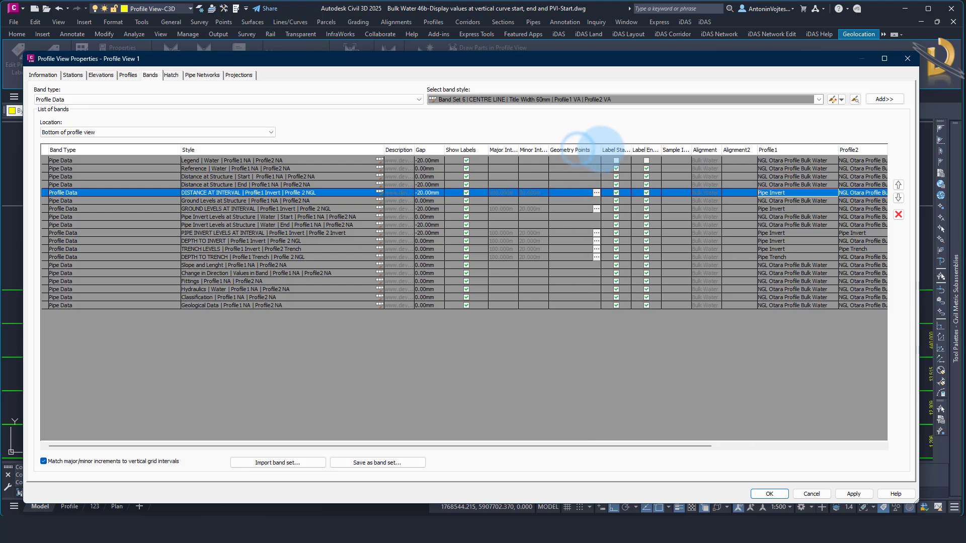
{"action": "left_click", "coordinate": [596, 193]}
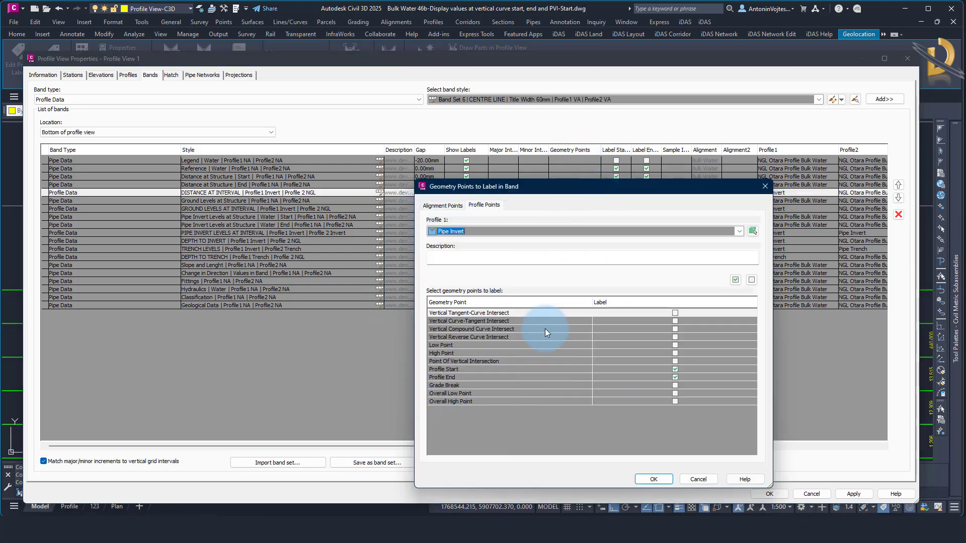
{"action": "left_click", "coordinate": [730, 237]}
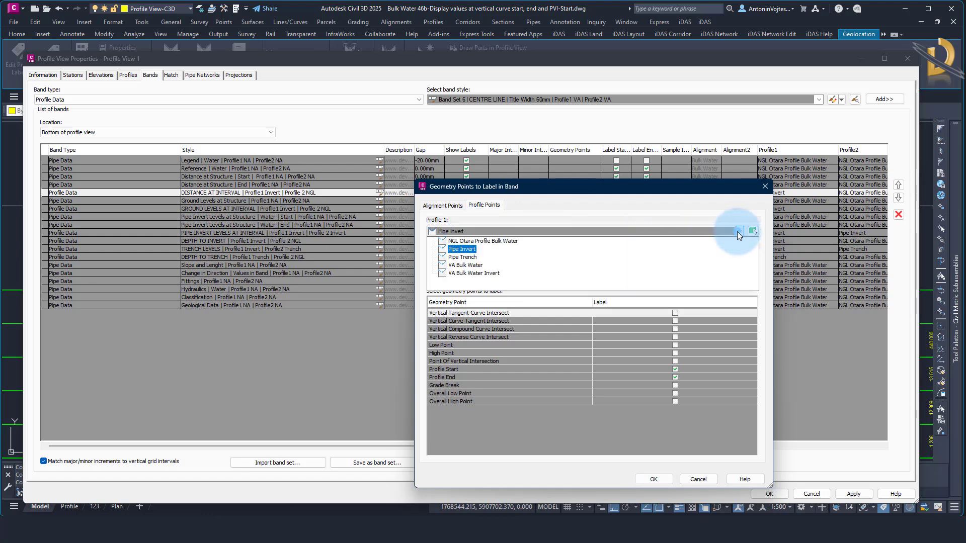
{"action": "left_click", "coordinate": [472, 273]}
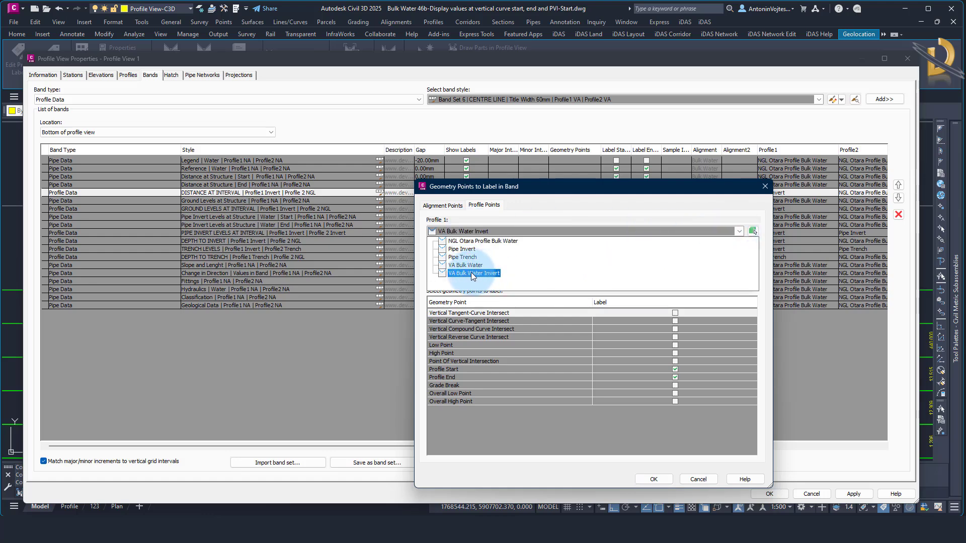
{"action": "left_click", "coordinate": [472, 274]}
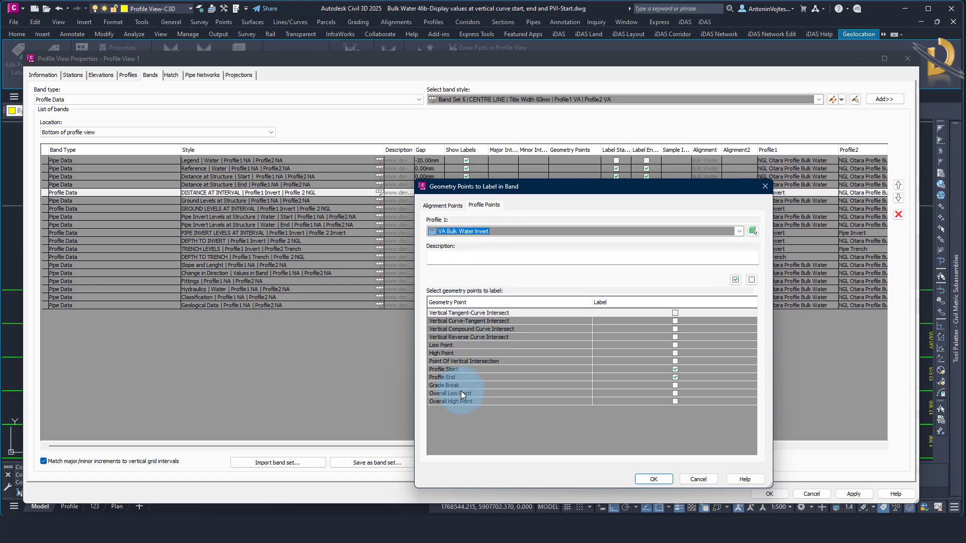
Enable labels for Vertical Tangent-Curve Intersect, Vertical Curve-Tangent Intersect and Point Of Vertical Intersection, and accept the geometry point settings
{"action": "left_click", "coordinate": [521, 313]}
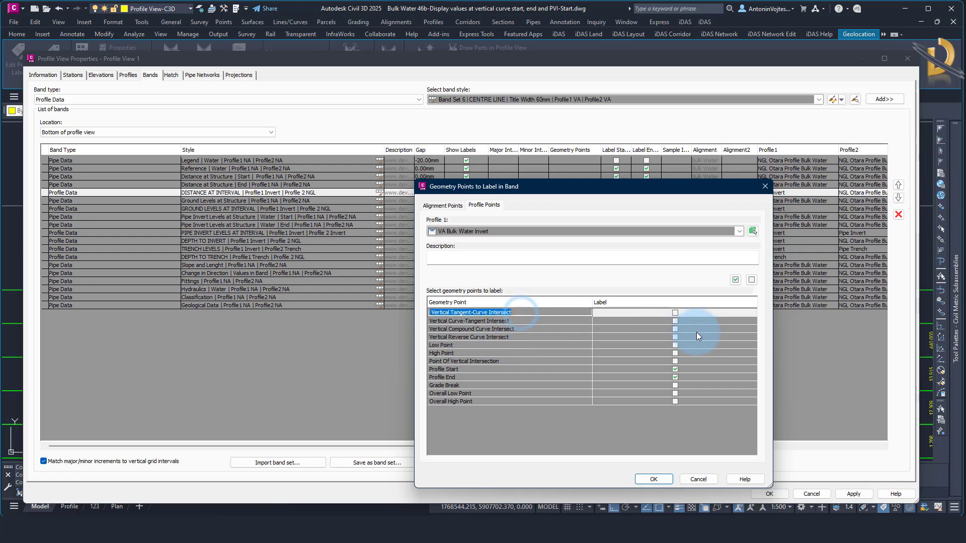
{"action": "left_click", "coordinate": [675, 313]}
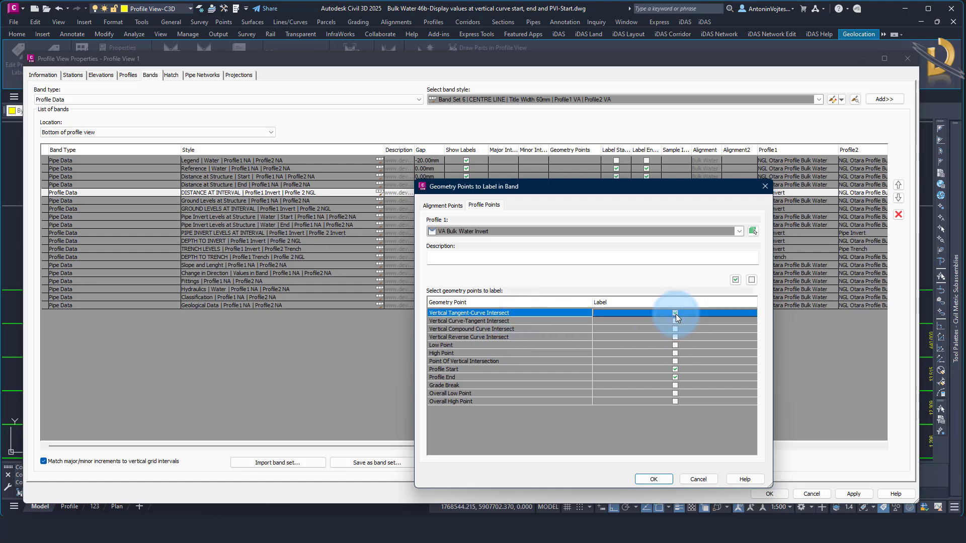
{"action": "left_click", "coordinate": [675, 322]}
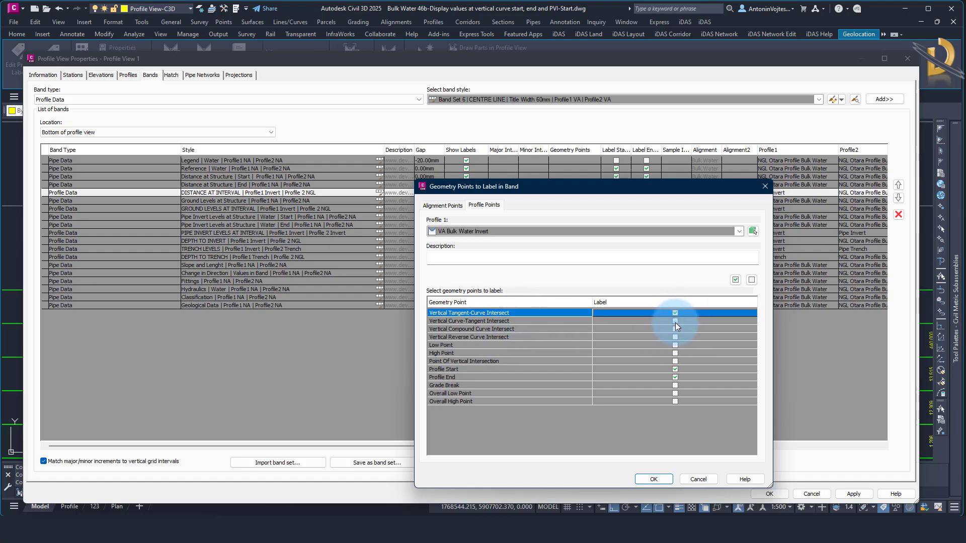
{"action": "left_click", "coordinate": [504, 361]}
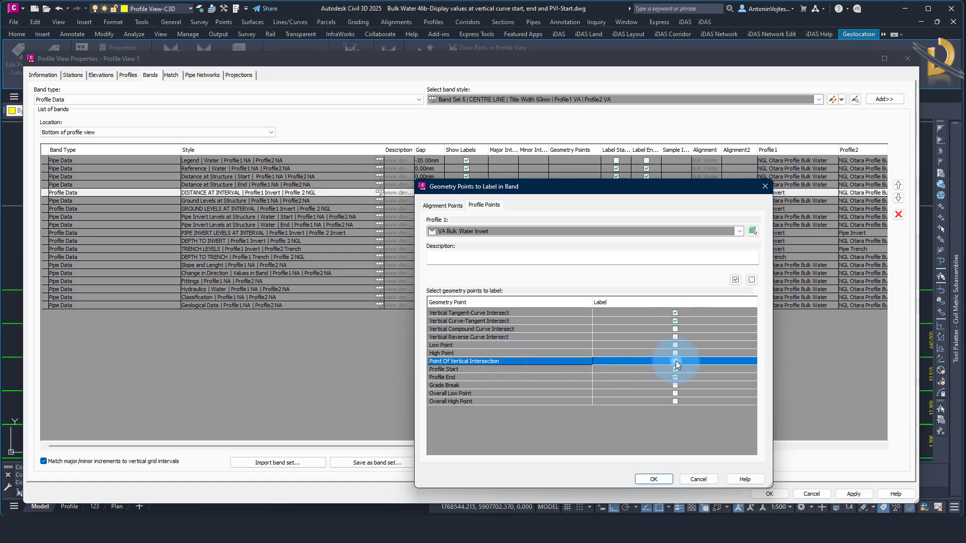
{"action": "left_click", "coordinate": [675, 361]}
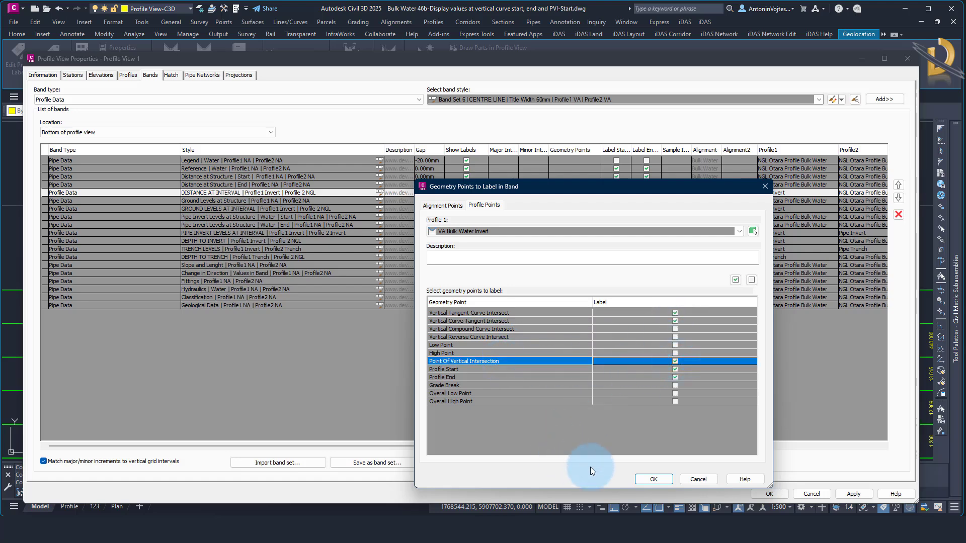
{"action": "left_click", "coordinate": [654, 479]}
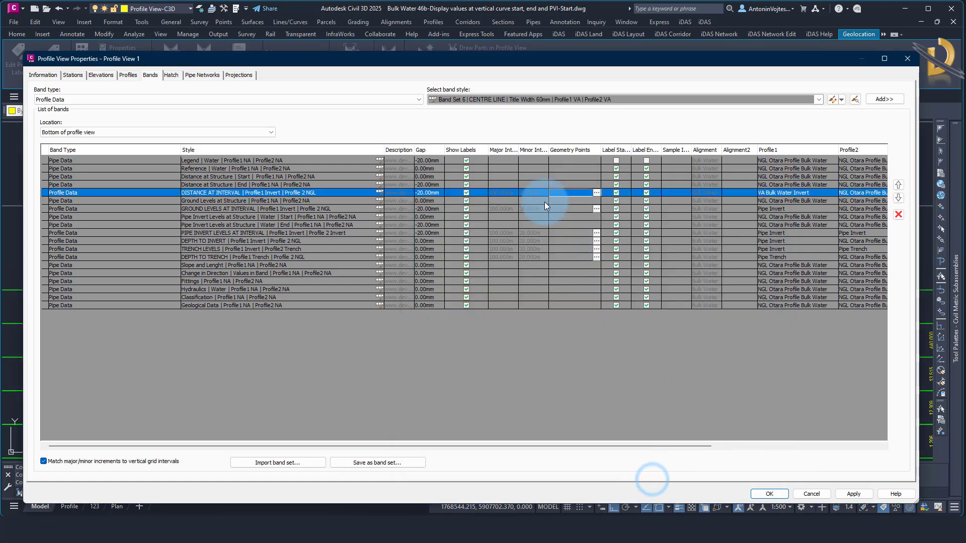
Check the Profile1 assignment of the DISTANCE AT INTERVAL band and narrow the neighbouring columns to fit Profile2 in view
{"action": "left_click", "coordinate": [783, 192]}
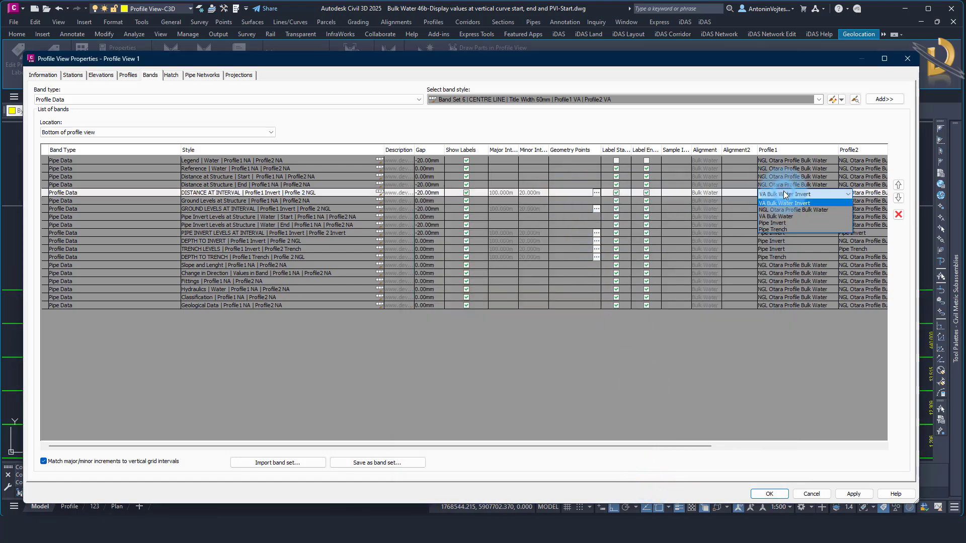
{"action": "left_click", "coordinate": [780, 204]}
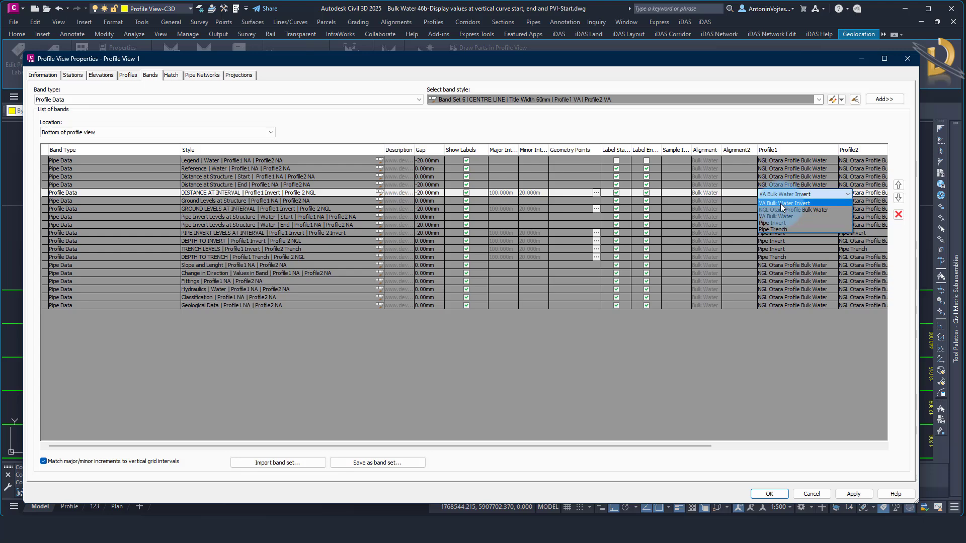
{"action": "left_click", "coordinate": [786, 194]}
{"action": "left_click", "coordinate": [785, 194]}
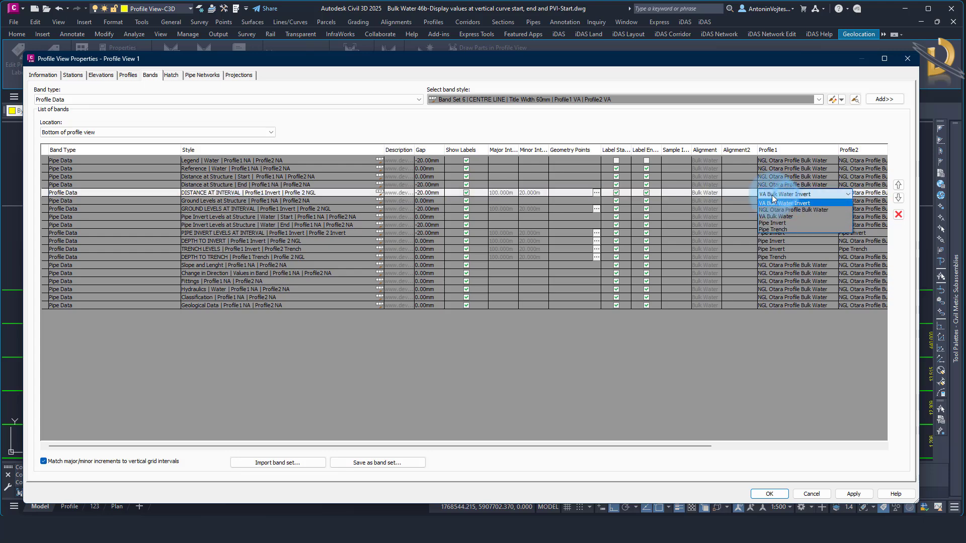
{"action": "left_click", "coordinate": [750, 194]}
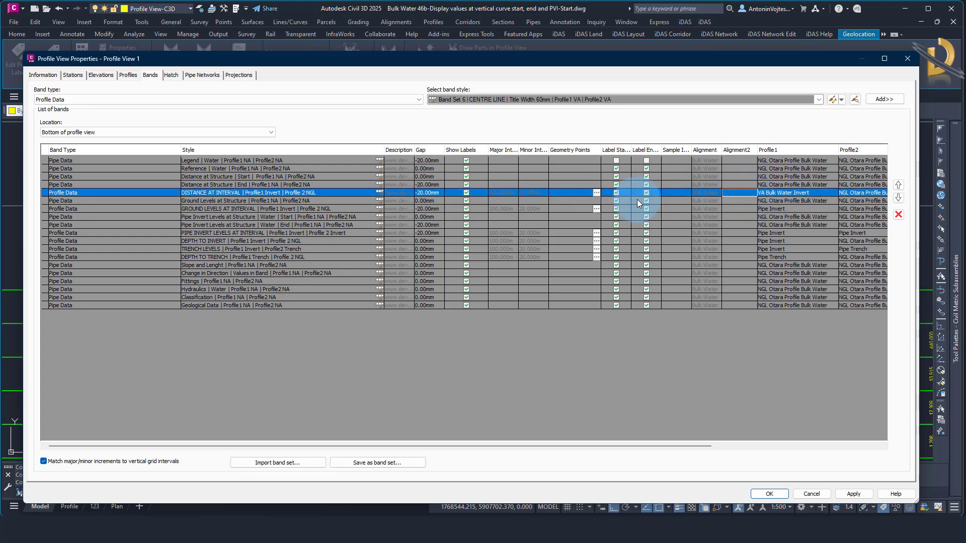
{"action": "left_click_drag", "start_coordinate": [837, 150], "coordinate": [823, 150]}
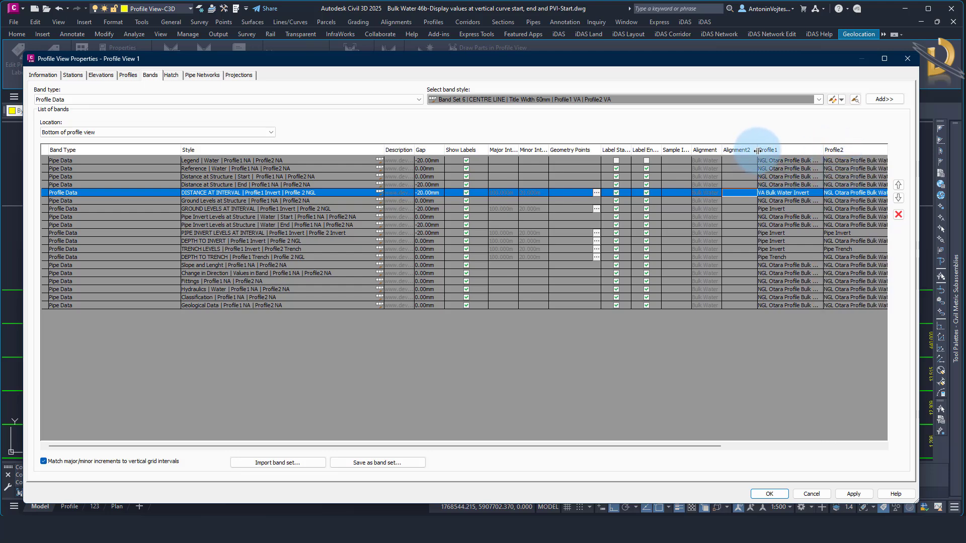
{"action": "left_click_drag", "start_coordinate": [757, 150], "coordinate": [677, 150]}
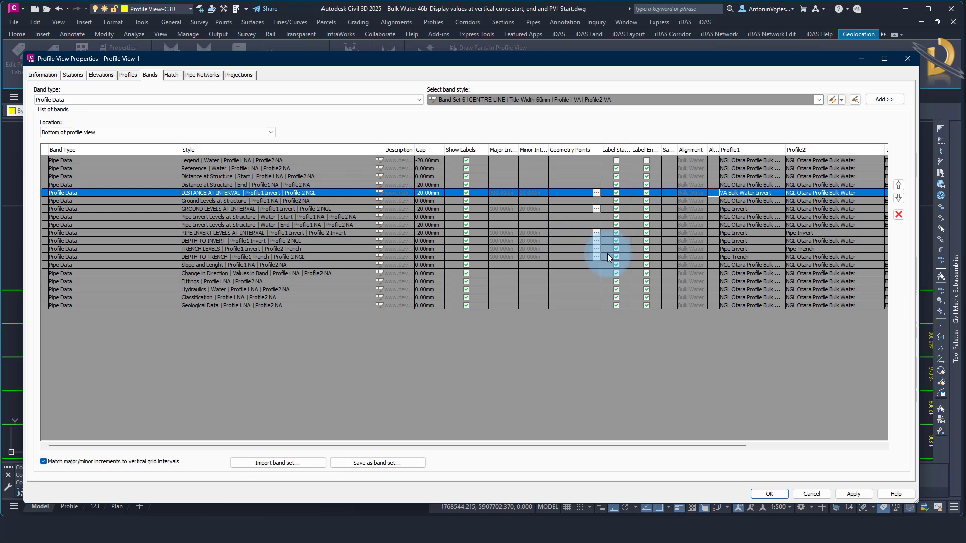
Accept the profile view changes, and open the style of the DISTANCE AT INTERVAL profile data band for editing
{"action": "left_click", "coordinate": [769, 494]}
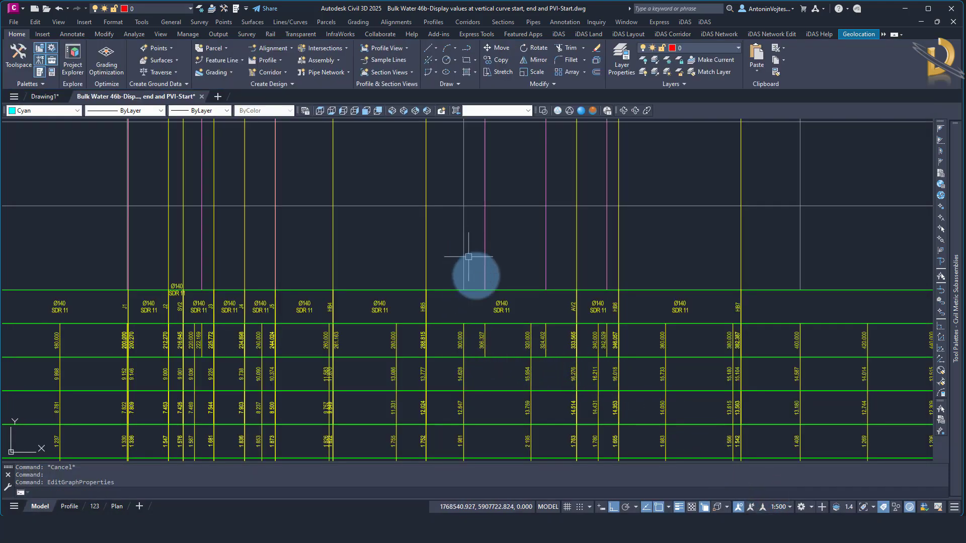
{"action": "middle_click_drag", "start_coordinate": [494, 406], "coordinate": [519, 364]}
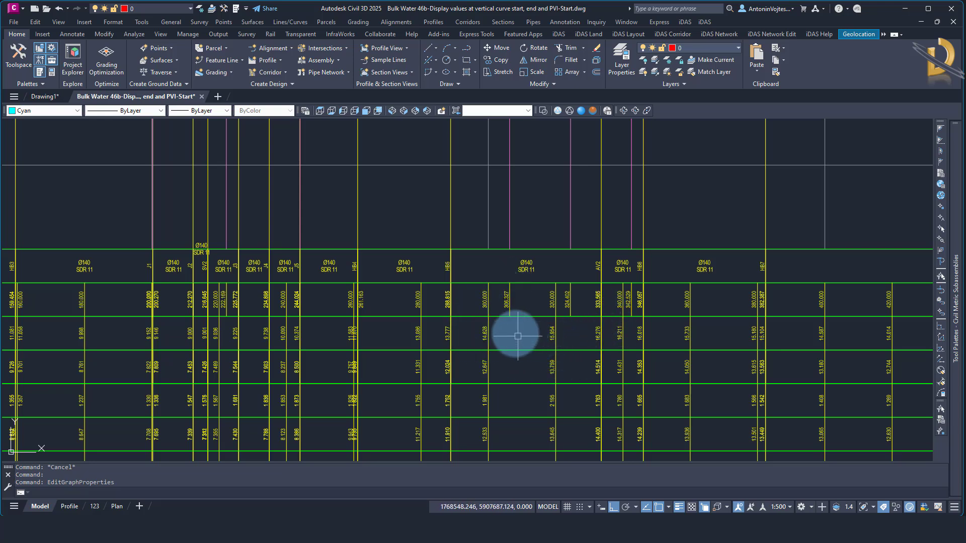
{"action": "left_click", "coordinate": [504, 304]}
{"action": "right_click", "coordinate": [504, 303]}
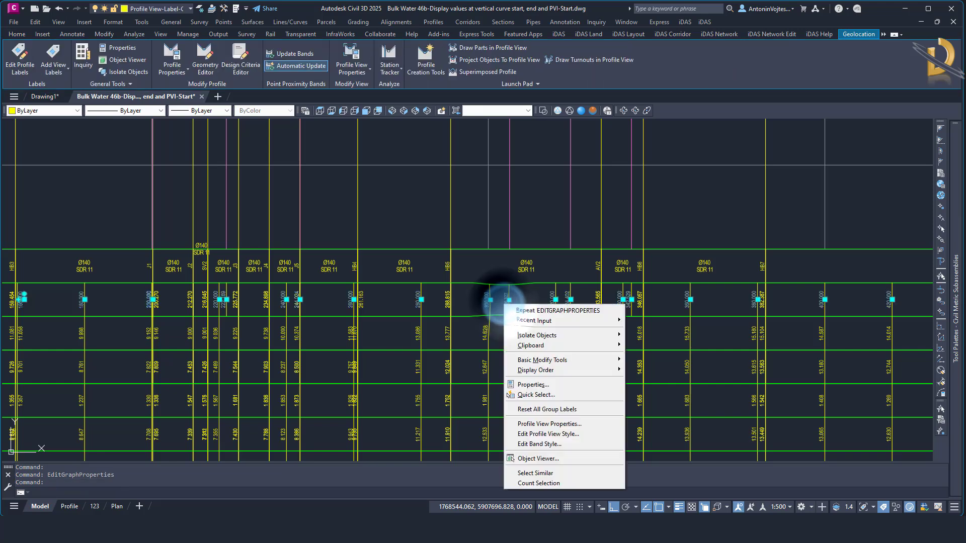
{"action": "left_click", "coordinate": [536, 424]}
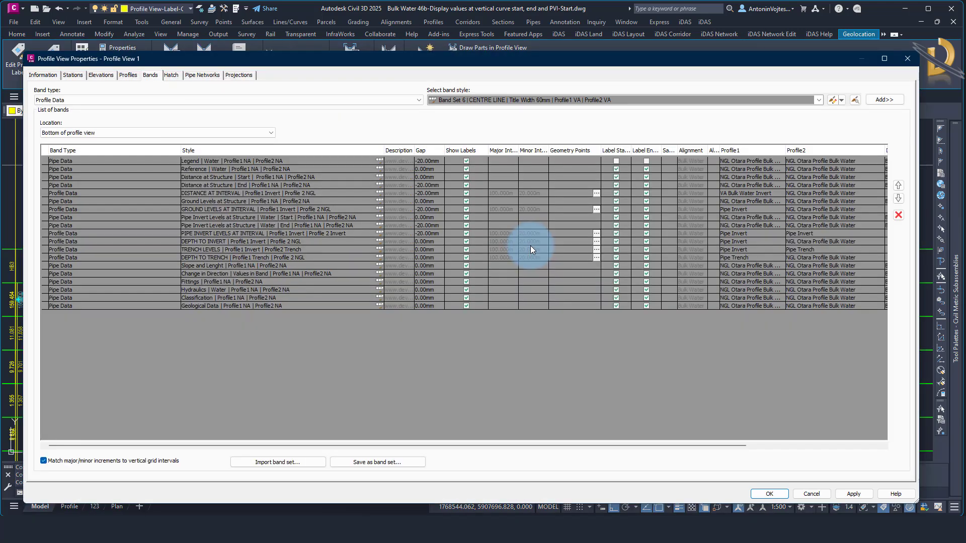
{"action": "left_click", "coordinate": [97, 193]}
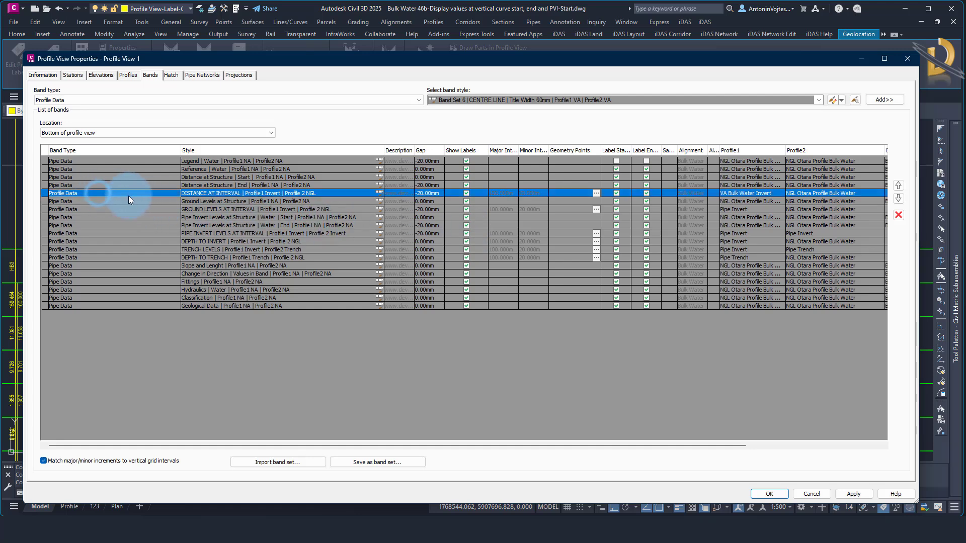
{"action": "left_click", "coordinate": [379, 193]}
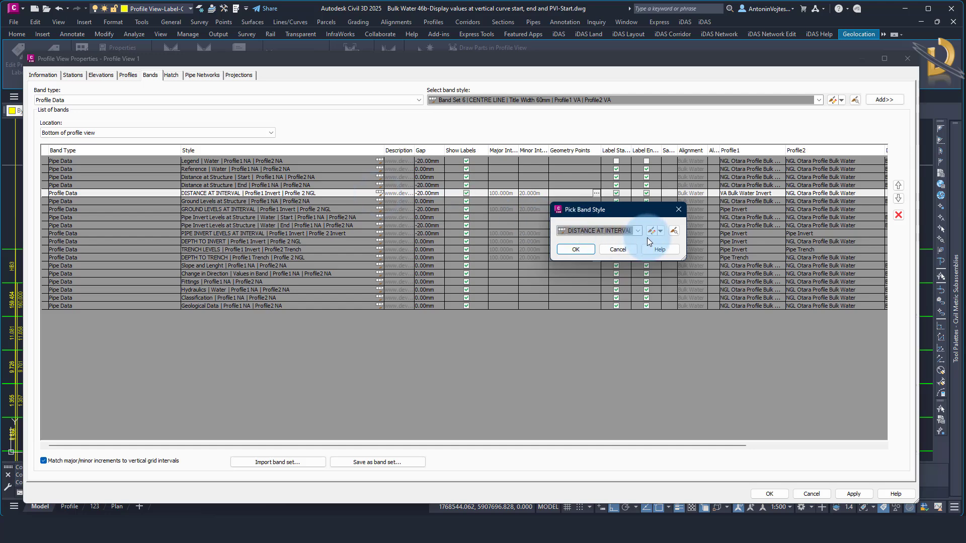
{"action": "left_click", "coordinate": [660, 231]}
{"action": "left_click", "coordinate": [671, 262]}
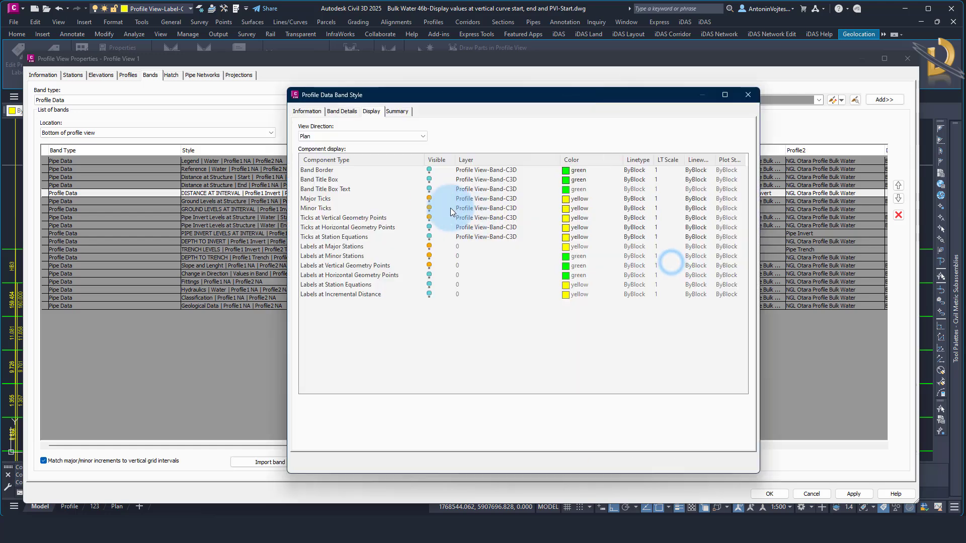
Set the color of Ticks at Vertical Geometry Points in the DISTANCE AT INTERVAL band style to 221
{"action": "left_click", "coordinate": [340, 218]}
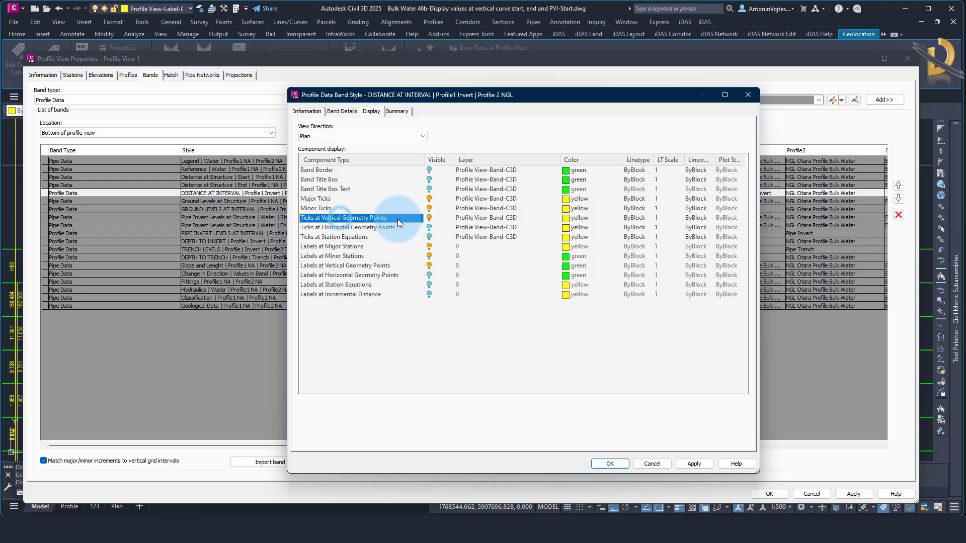
{"action": "left_click", "coordinate": [573, 218]}
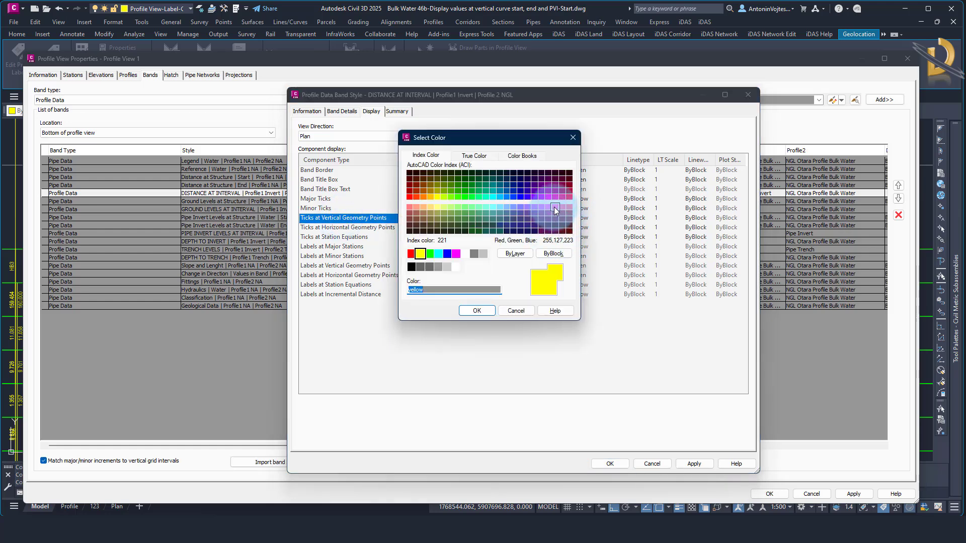
{"action": "left_click", "coordinate": [554, 207]}
{"action": "left_click", "coordinate": [477, 311]}
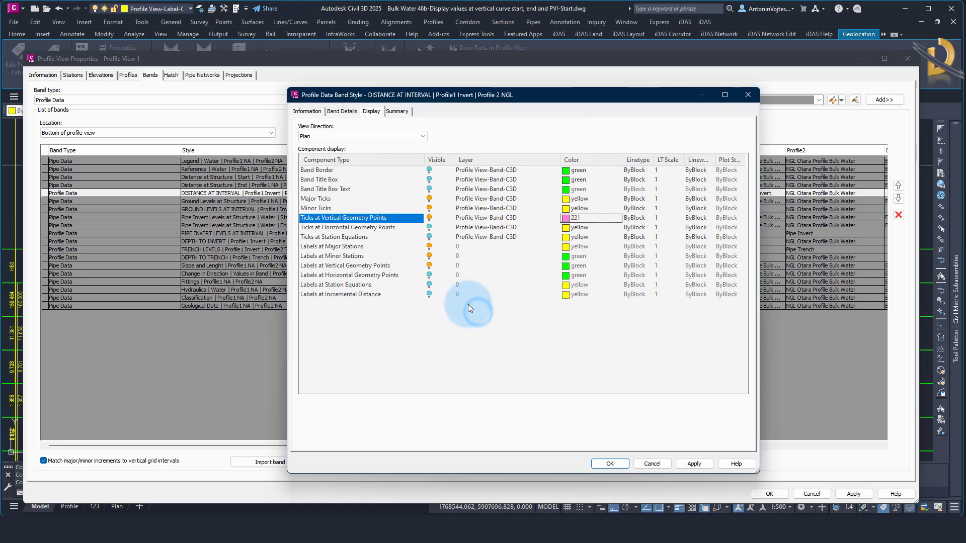
Set the Chainage text color of the band's Vertical Geometry Point label to 221 and accept the band style and profile view changes
{"action": "left_click", "coordinate": [342, 112]}
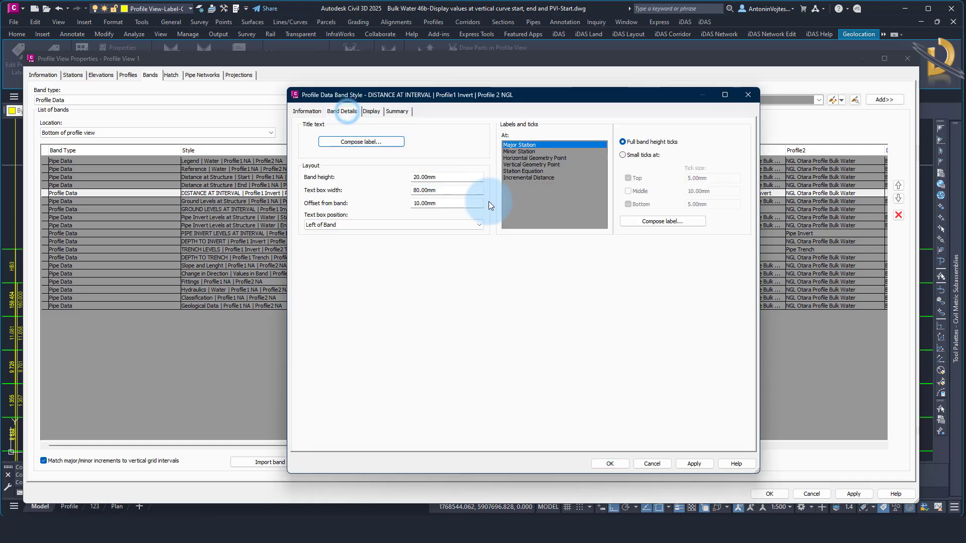
{"action": "left_click", "coordinate": [536, 164]}
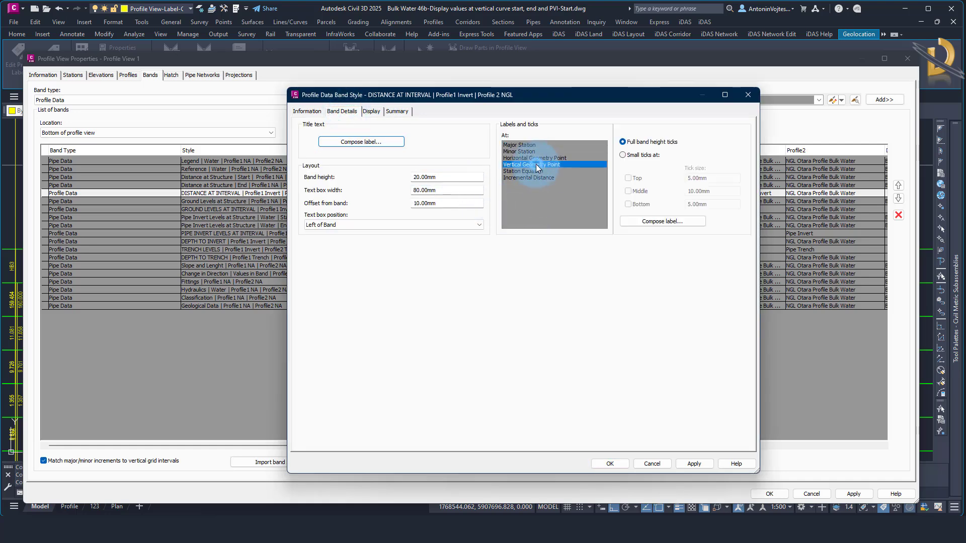
{"action": "left_click", "coordinate": [647, 222]}
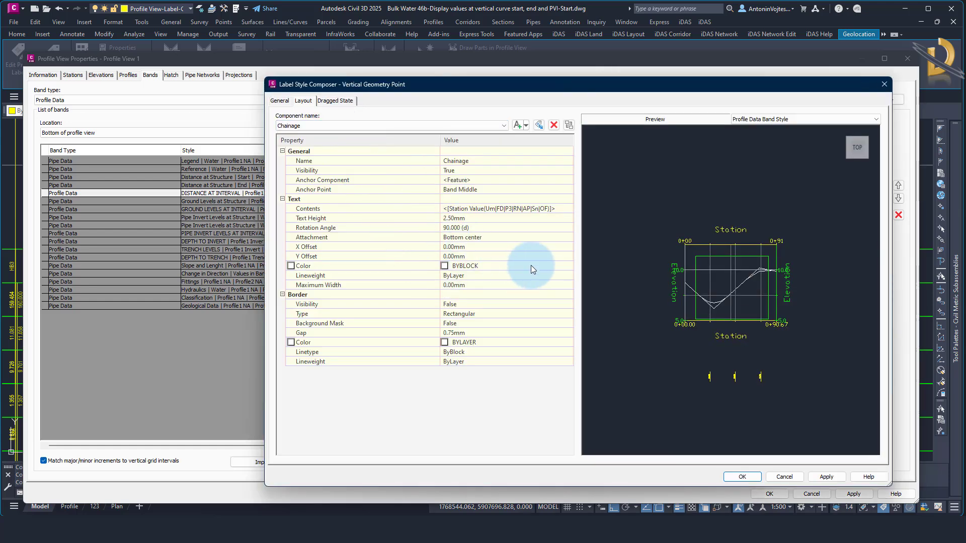
{"action": "left_click", "coordinate": [533, 270]}
{"action": "left_click", "coordinate": [570, 266]}
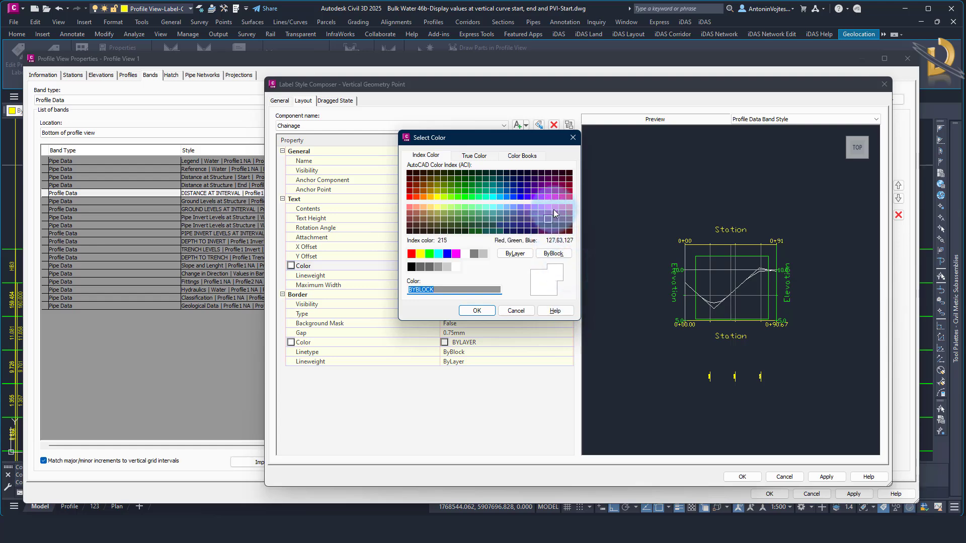
{"action": "left_click", "coordinate": [556, 207]}
{"action": "left_click", "coordinate": [477, 311]}
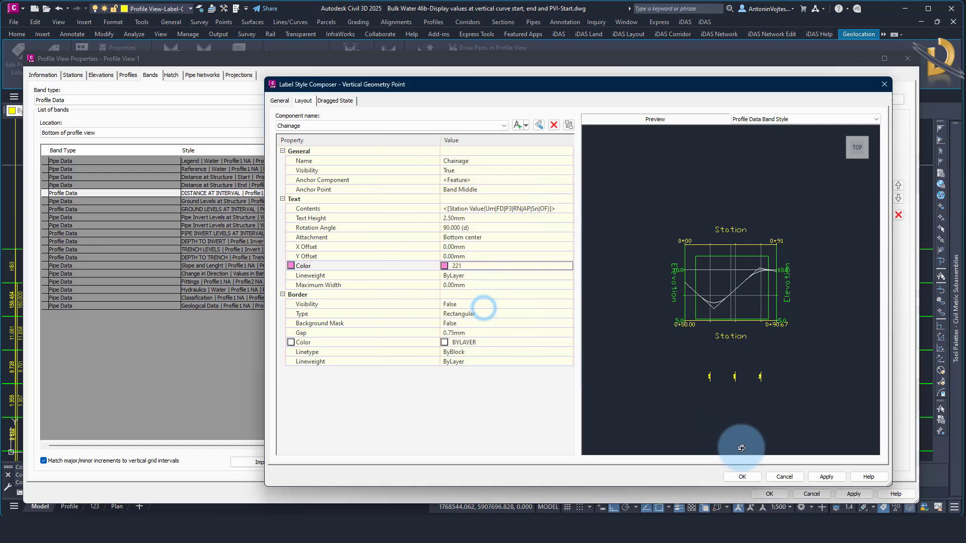
{"action": "left_click", "coordinate": [743, 476]}
{"action": "left_click", "coordinate": [612, 463]}
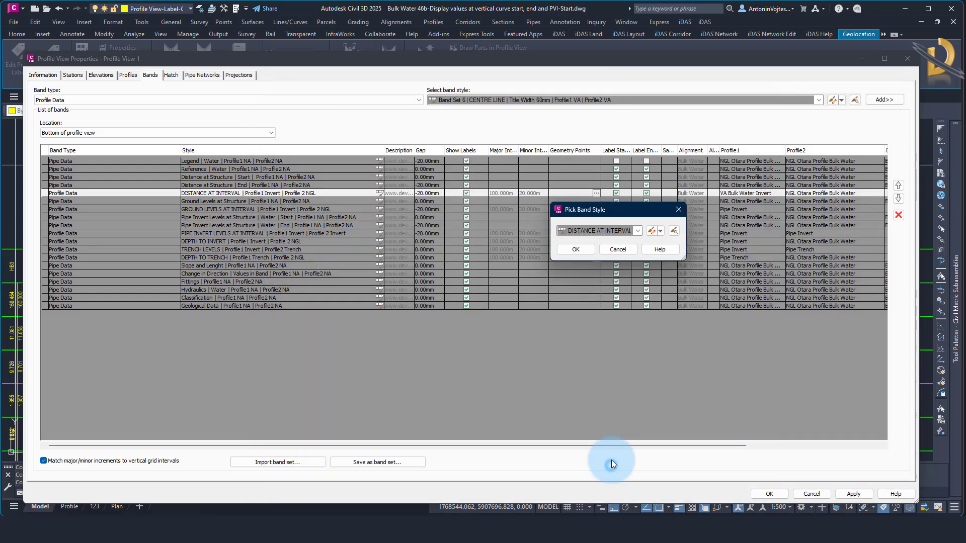
{"action": "left_click", "coordinate": [579, 249]}
{"action": "left_click", "coordinate": [766, 494]}
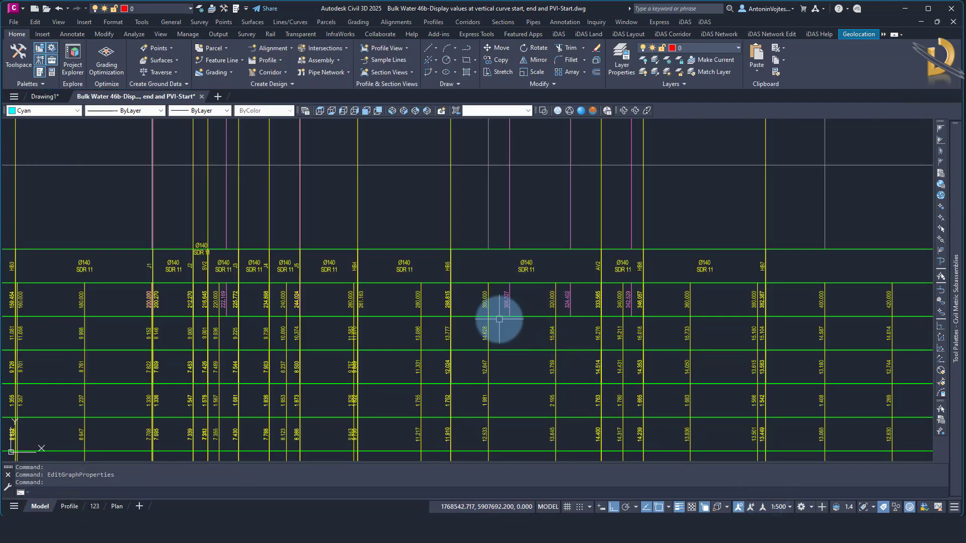
Examine the vertical geometry point ticks and values in the DISTANCE (m) band along the profile view
{"action": "scroll", "coordinate": [557, 312], "scroll_direction": "down", "scroll_amount": 2}
{"action": "middle_click_drag", "start_coordinate": [456, 311], "coordinate": [800, 313]}
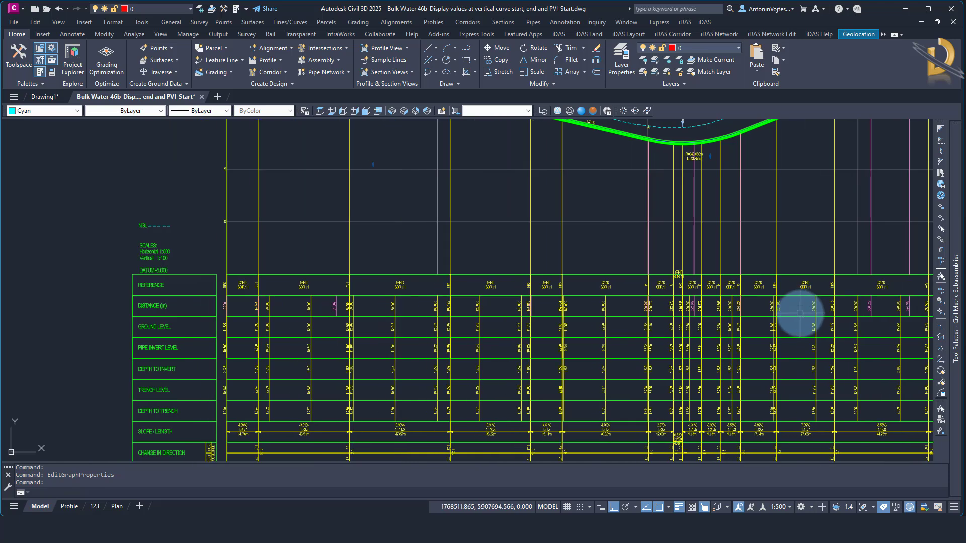
{"action": "middle_click_drag", "start_coordinate": [669, 330], "coordinate": [526, 392]}
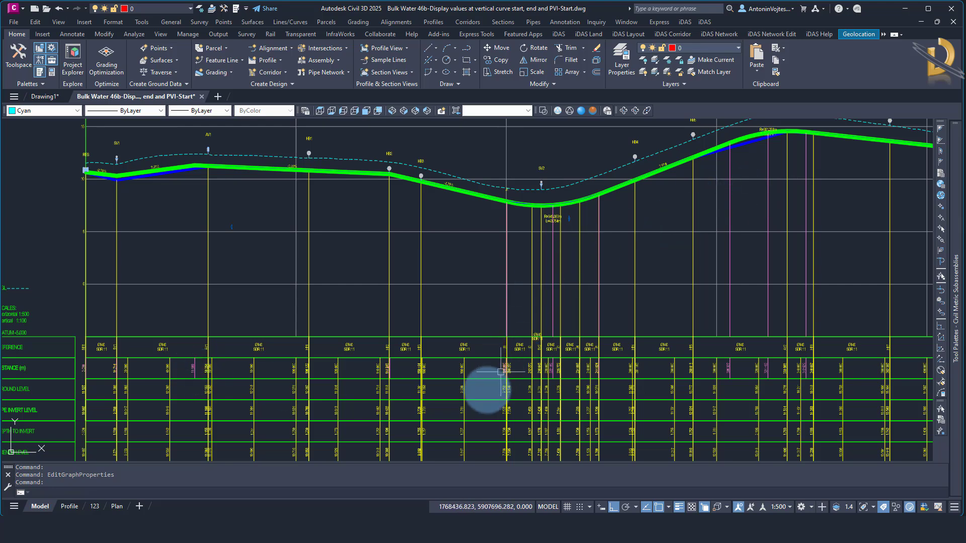
{"action": "middle_click_drag", "start_coordinate": [309, 399], "coordinate": [317, 323]}
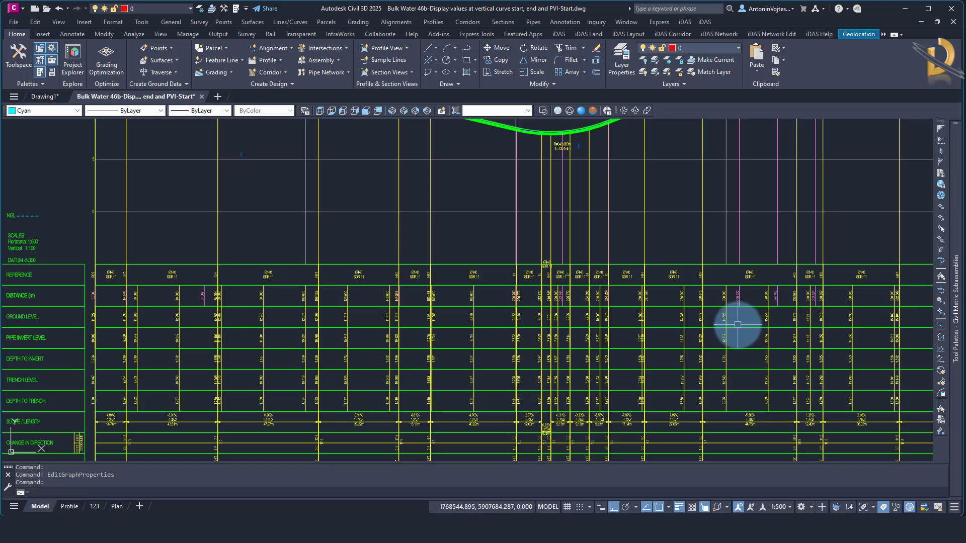
{"action": "middle_click_drag", "start_coordinate": [205, 302], "coordinate": [360, 379]}
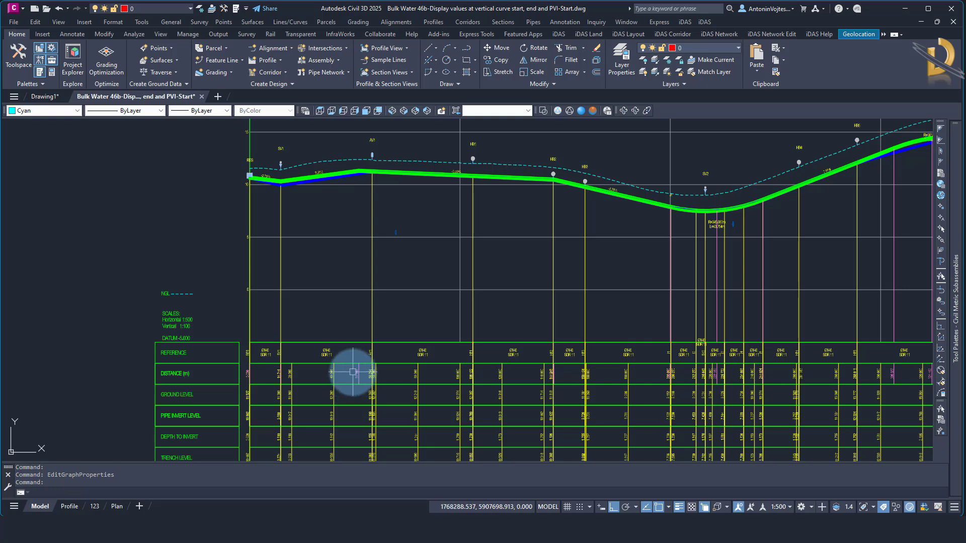
Compare the pipe and invert profile grade change near AV1 with the vertical geometry point value in the DISTANCE (m) band
{"action": "scroll", "coordinate": [356, 168], "scroll_direction": "up", "scroll_amount": 5}
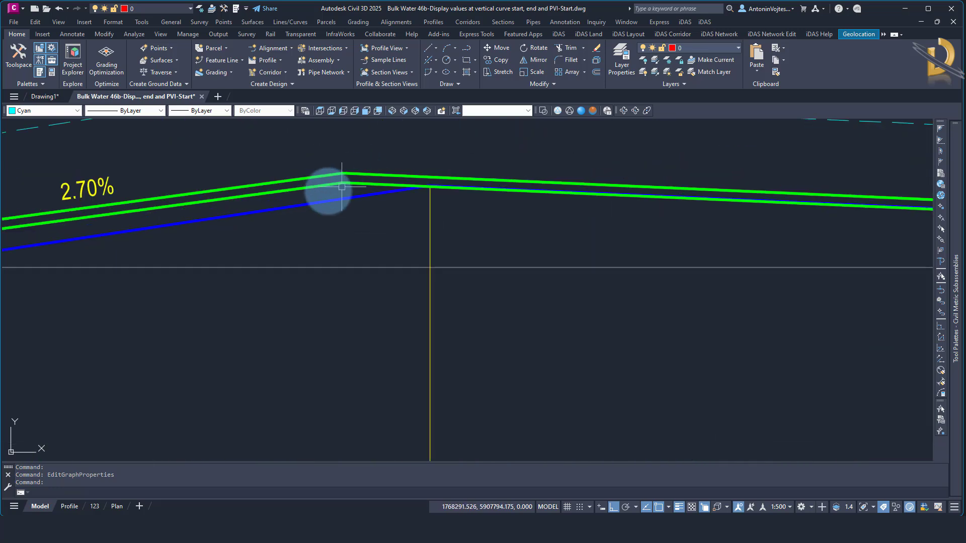
{"action": "scroll", "coordinate": [324, 190], "scroll_direction": "down", "scroll_amount": 5}
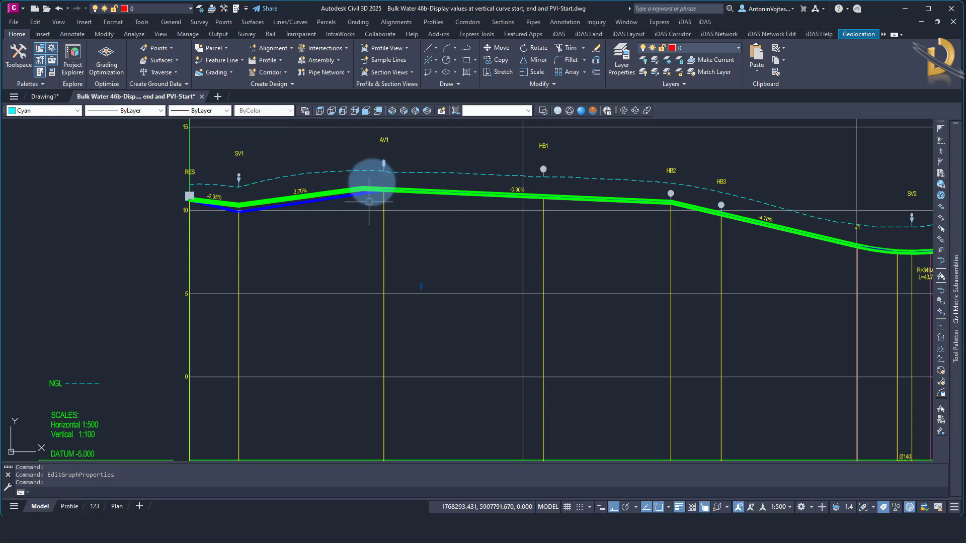
{"action": "scroll", "coordinate": [380, 173], "scroll_direction": "up", "scroll_amount": 3}
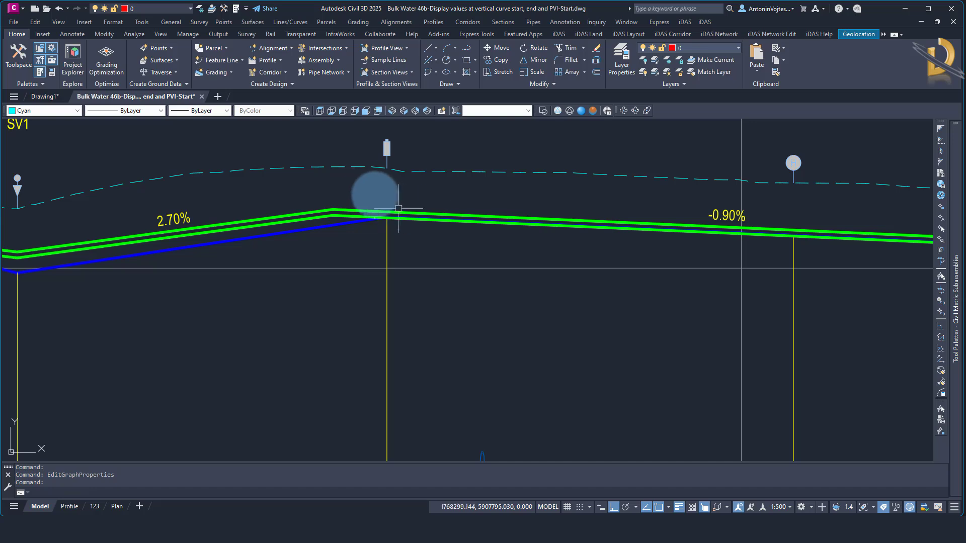
{"action": "scroll", "coordinate": [362, 182], "scroll_direction": "down", "scroll_amount": 2}
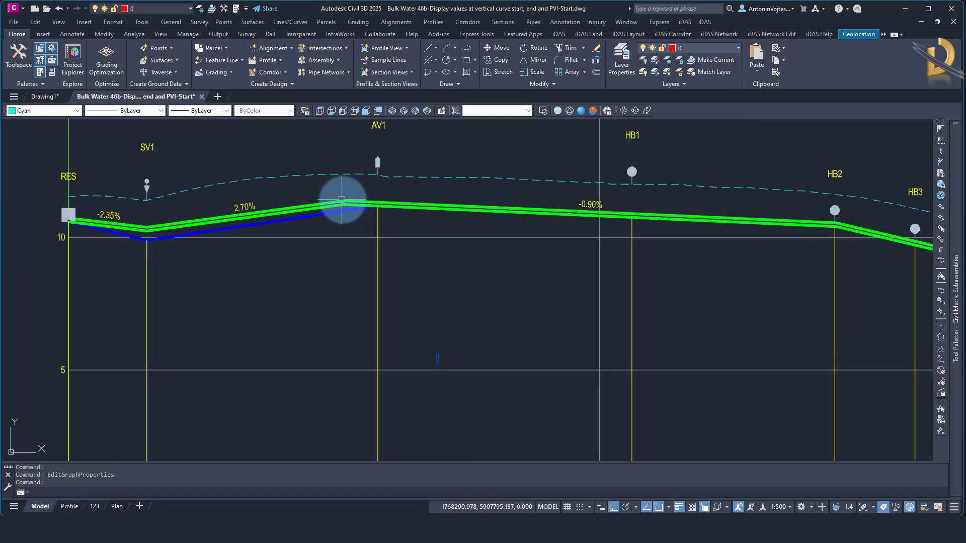
{"action": "scroll", "coordinate": [372, 194], "scroll_direction": "down", "scroll_amount": 4}
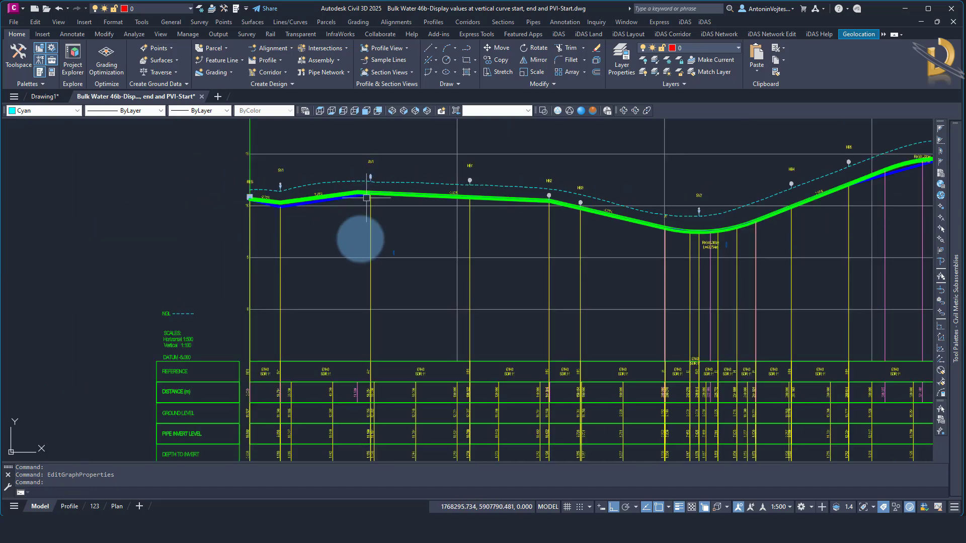
{"action": "scroll", "coordinate": [351, 387], "scroll_direction": "up", "scroll_amount": 2}
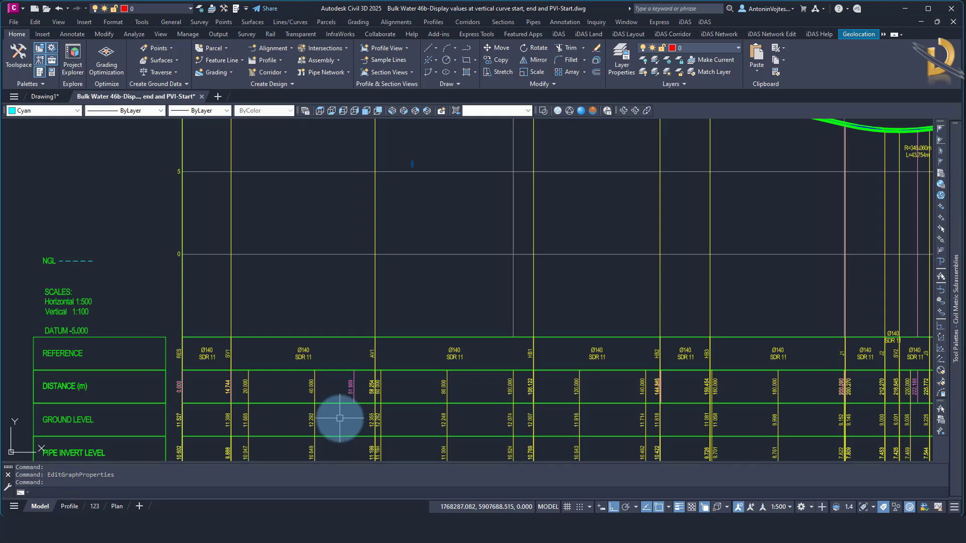
{"action": "scroll", "coordinate": [360, 387], "scroll_direction": "down", "scroll_amount": 3}
{"action": "scroll", "coordinate": [360, 388], "scroll_direction": "up", "scroll_amount": 1}
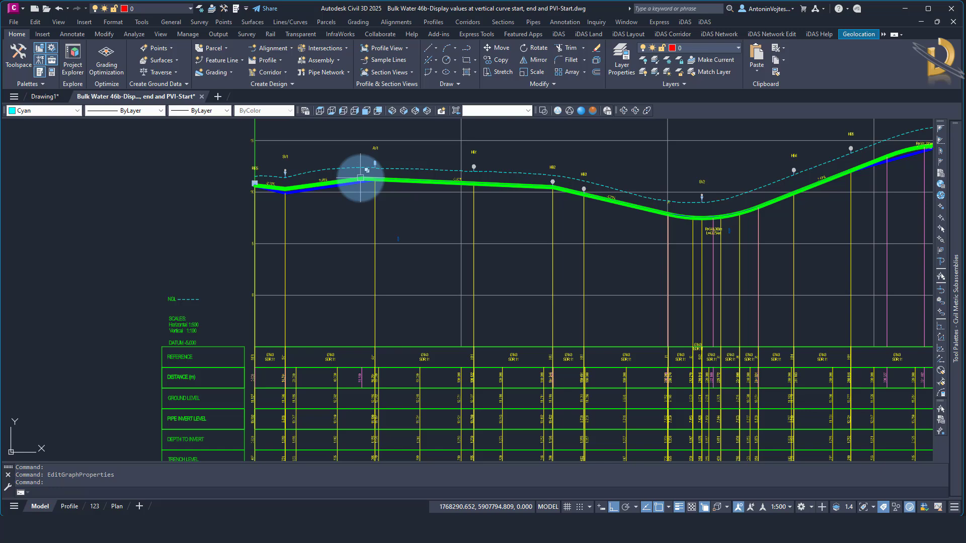
Review the Point Of Vertical Intersection and Grade Break label settings of the DISTANCE AT INTERVAL band, leaving the dialogs without changes
{"action": "left_click", "coordinate": [627, 296]}
{"action": "right_click", "coordinate": [628, 297]}
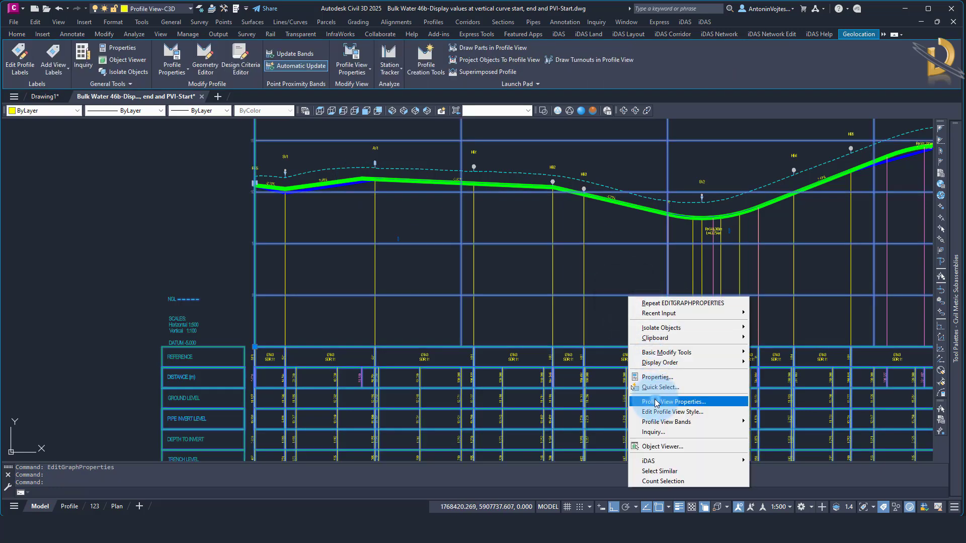
{"action": "left_click", "coordinate": [674, 401]}
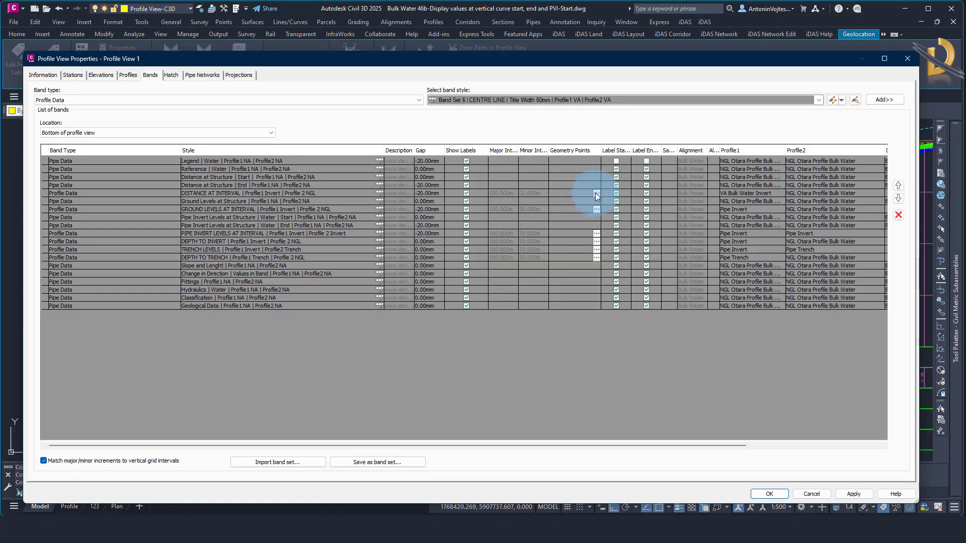
{"action": "left_click", "coordinate": [595, 193]}
{"action": "left_click", "coordinate": [596, 194]}
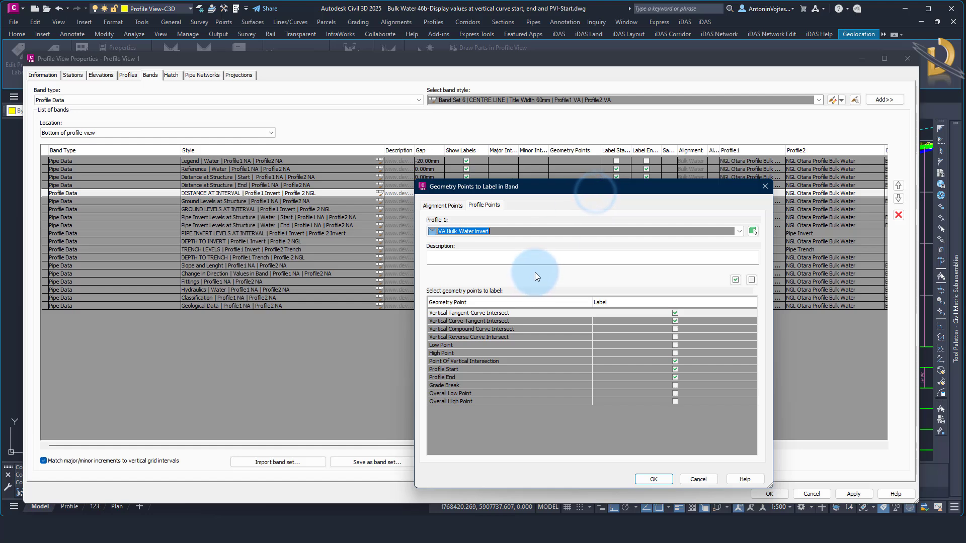
{"action": "left_click", "coordinate": [483, 361]}
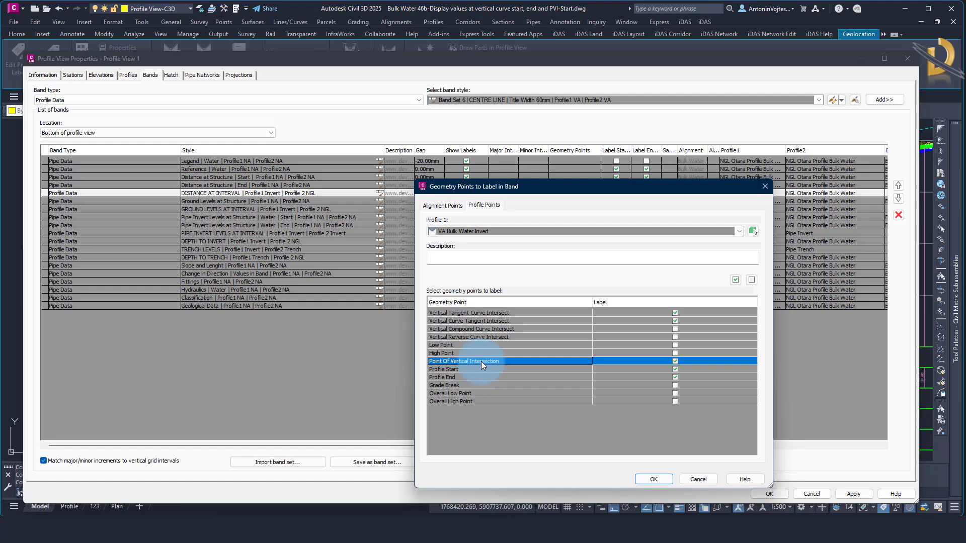
{"action": "left_click", "coordinate": [450, 385]}
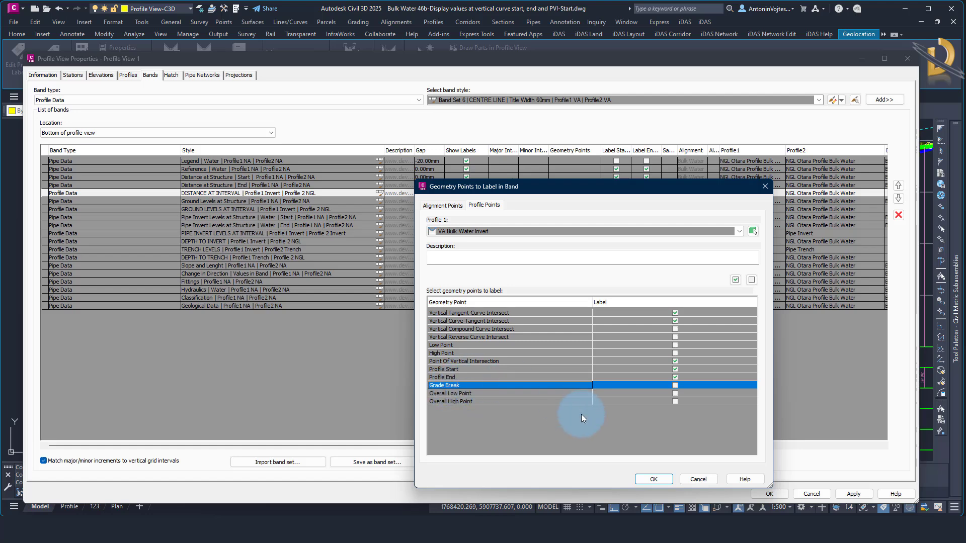
{"action": "left_click", "coordinate": [703, 478]}
{"action": "left_click", "coordinate": [806, 493]}
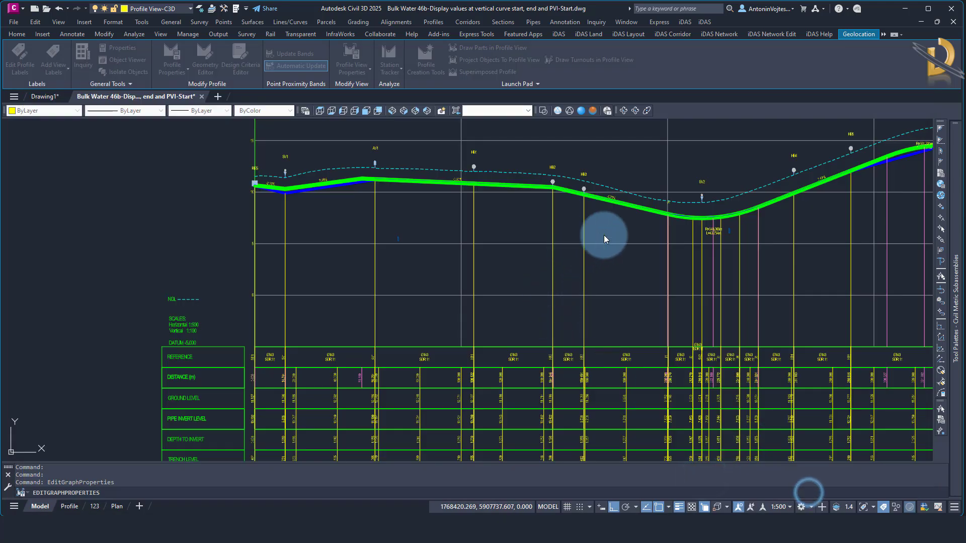
Review the label types available in the VA Bulk Water Invert profile labels, leaving the dialog without changes
{"action": "left_click", "coordinate": [672, 227]}
{"action": "right_click", "coordinate": [672, 228]}
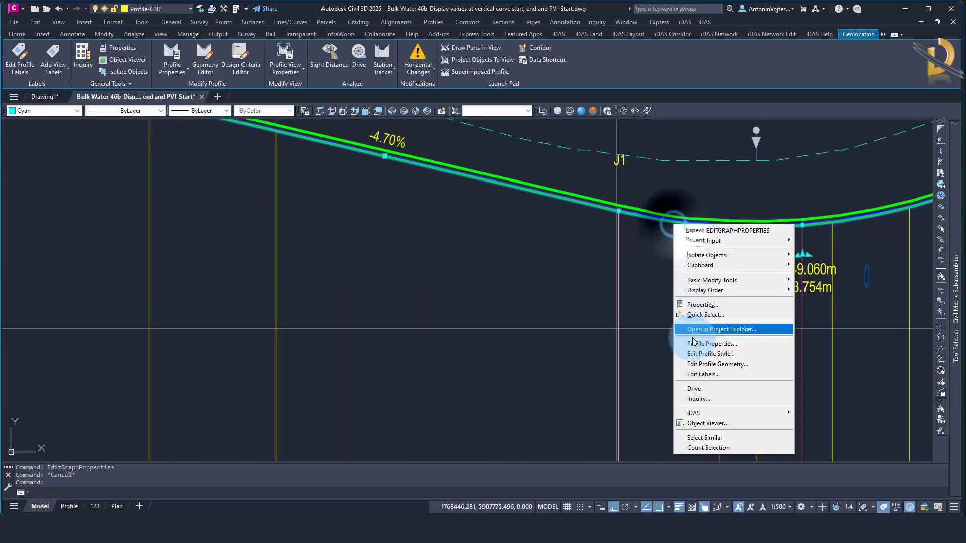
{"action": "left_click", "coordinate": [708, 373]}
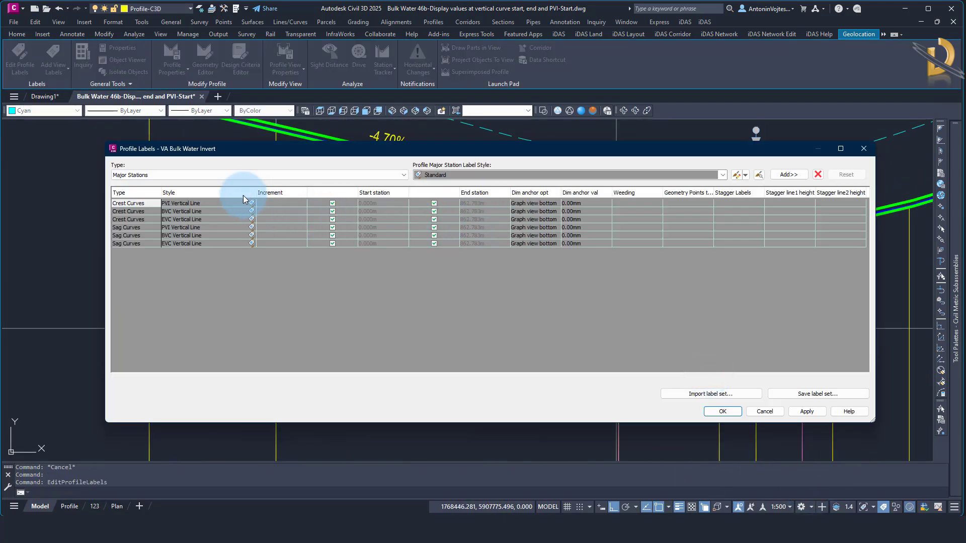
{"action": "left_click", "coordinate": [195, 177]}
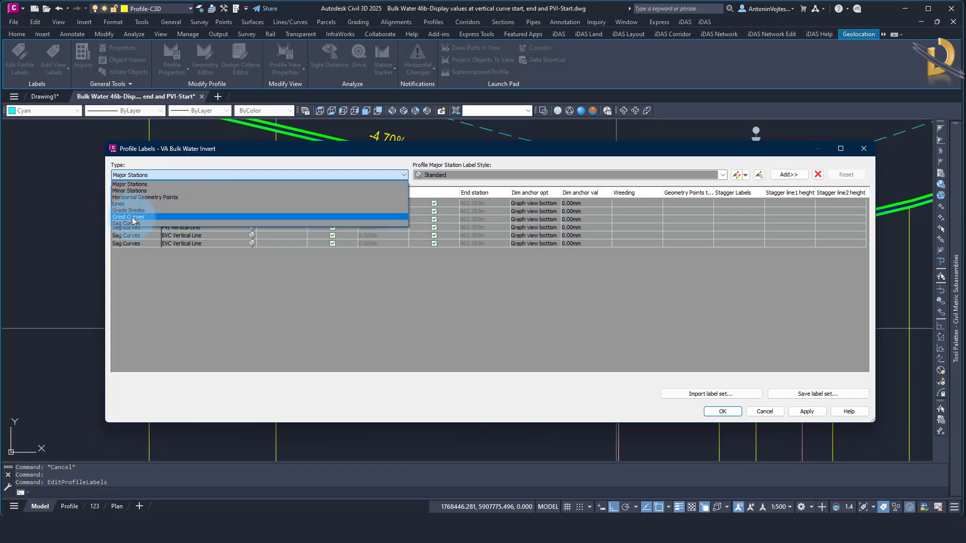
{"action": "left_click", "coordinate": [166, 289]}
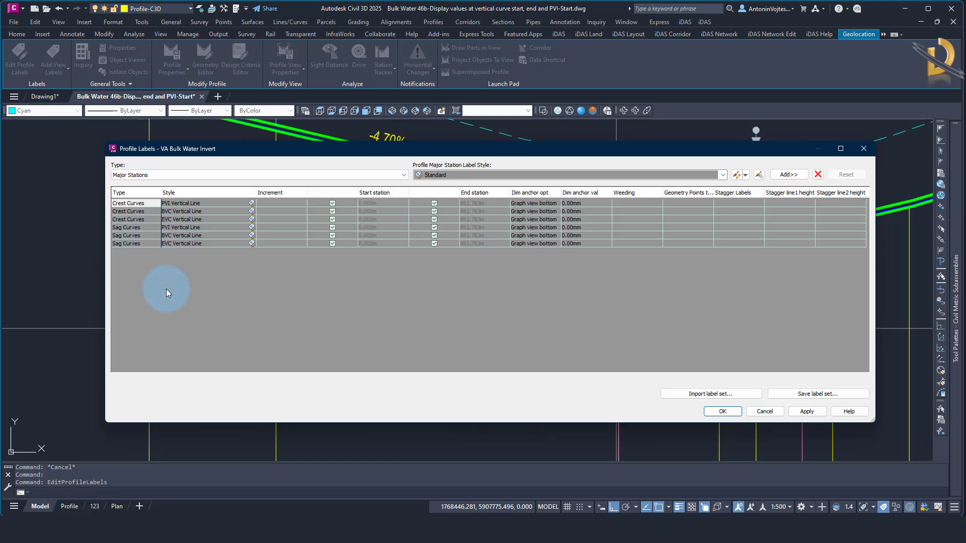
{"action": "left_click", "coordinate": [772, 411]}
Check the vertical geometry point values along the DISTANCE (m) band and open the profile view's band properties
{"action": "scroll", "coordinate": [589, 311], "scroll_direction": "down", "scroll_amount": 4}
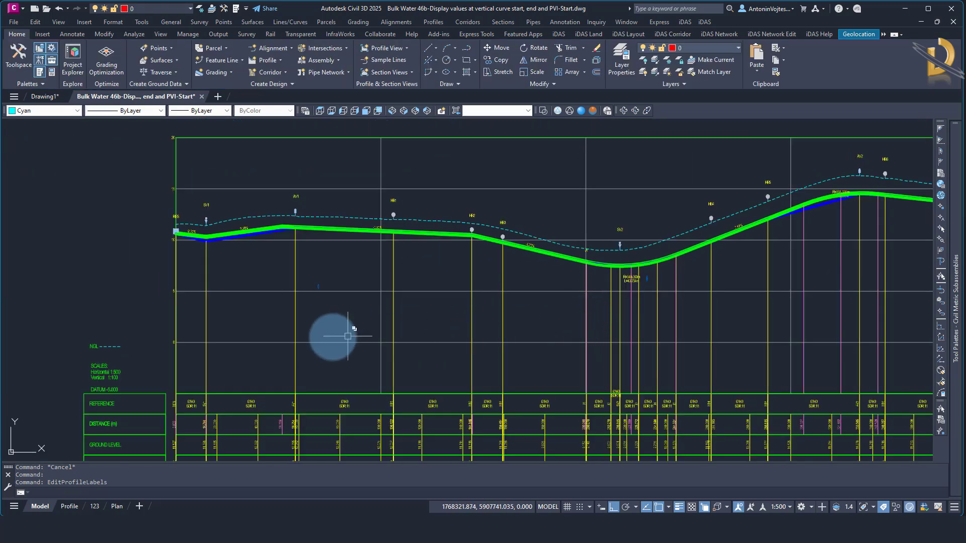
{"action": "middle_click_drag", "start_coordinate": [327, 339], "coordinate": [360, 282]}
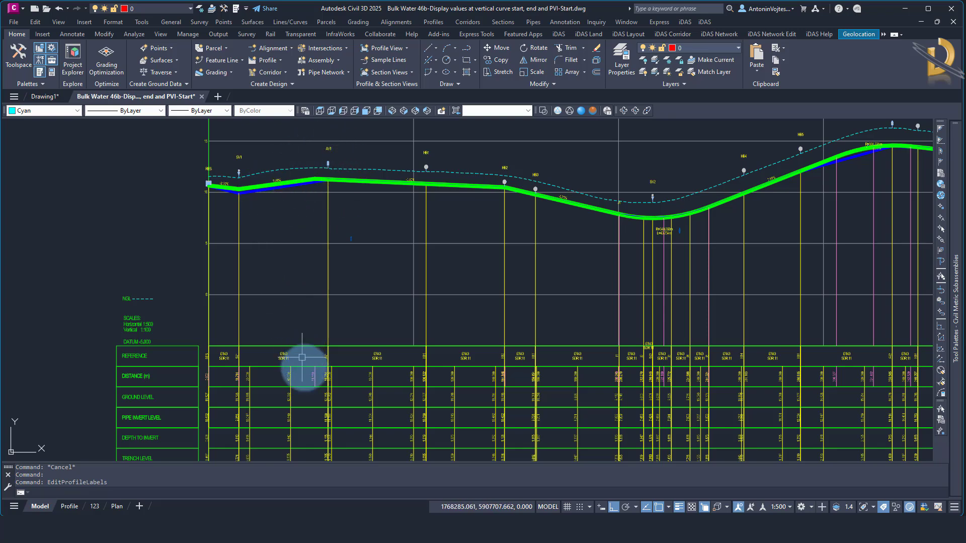
{"action": "scroll", "coordinate": [312, 377], "scroll_direction": "up", "scroll_amount": 4}
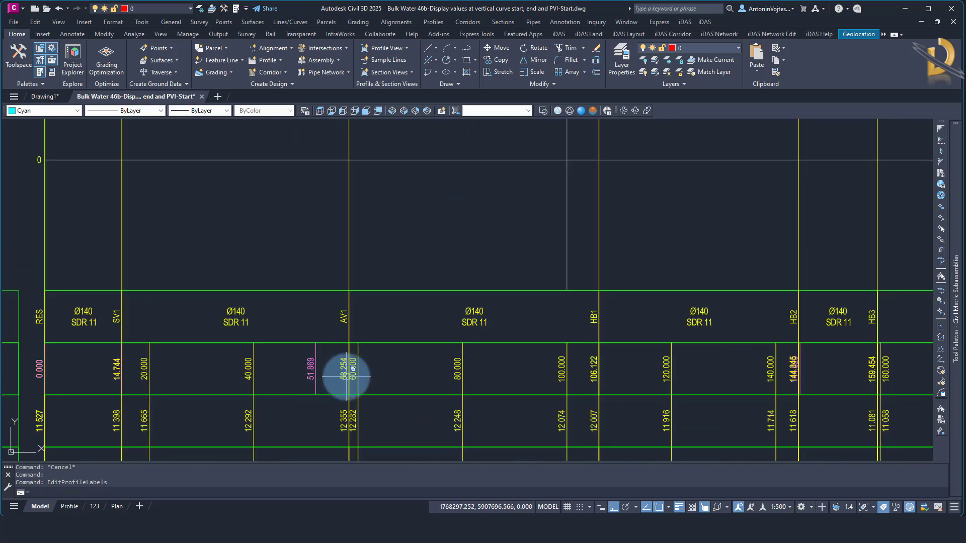
{"action": "scroll", "coordinate": [309, 302], "scroll_direction": "down", "scroll_amount": 4}
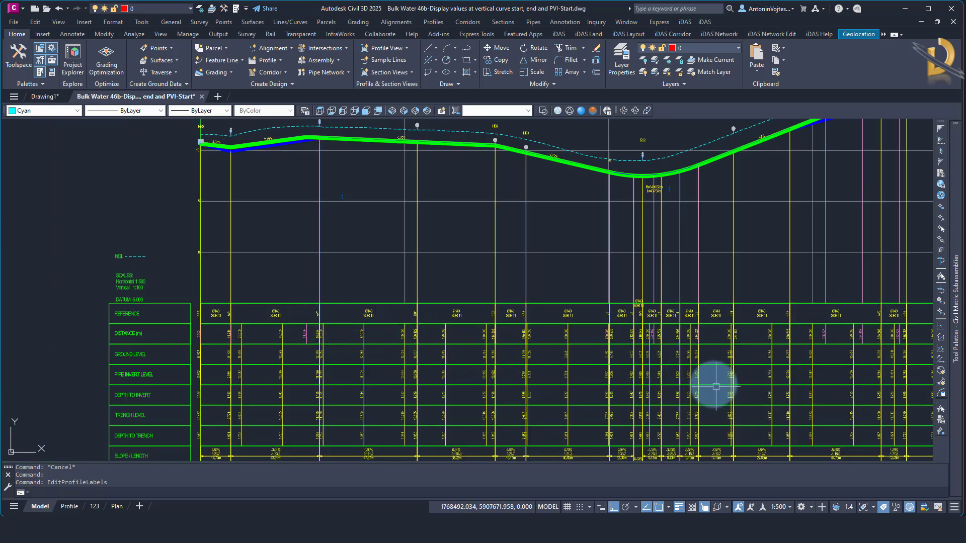
{"action": "middle_click_drag", "start_coordinate": [705, 381], "coordinate": [579, 337]}
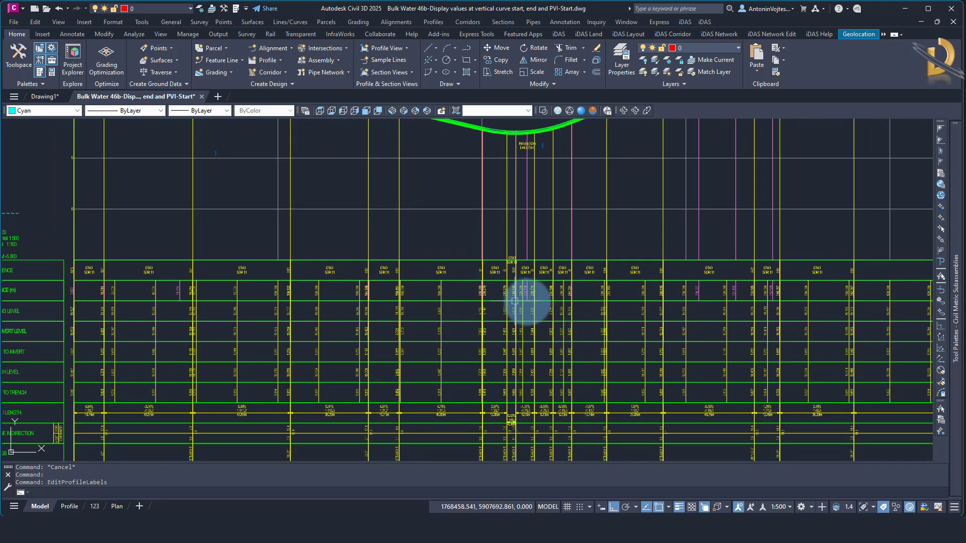
{"action": "scroll", "coordinate": [524, 303], "scroll_direction": "up", "scroll_amount": 4}
{"action": "left_click", "coordinate": [530, 306]}
{"action": "right_click", "coordinate": [530, 307]}
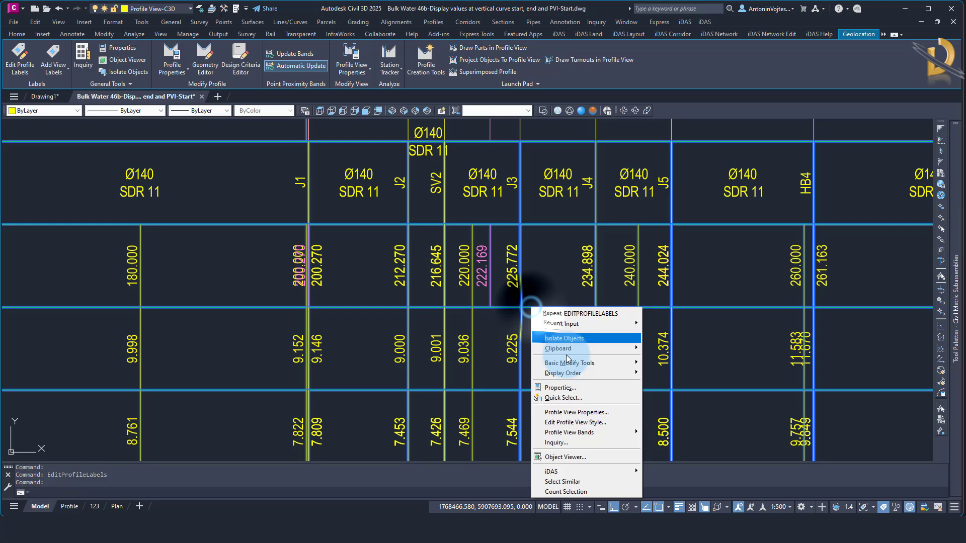
{"action": "left_click", "coordinate": [565, 413]}
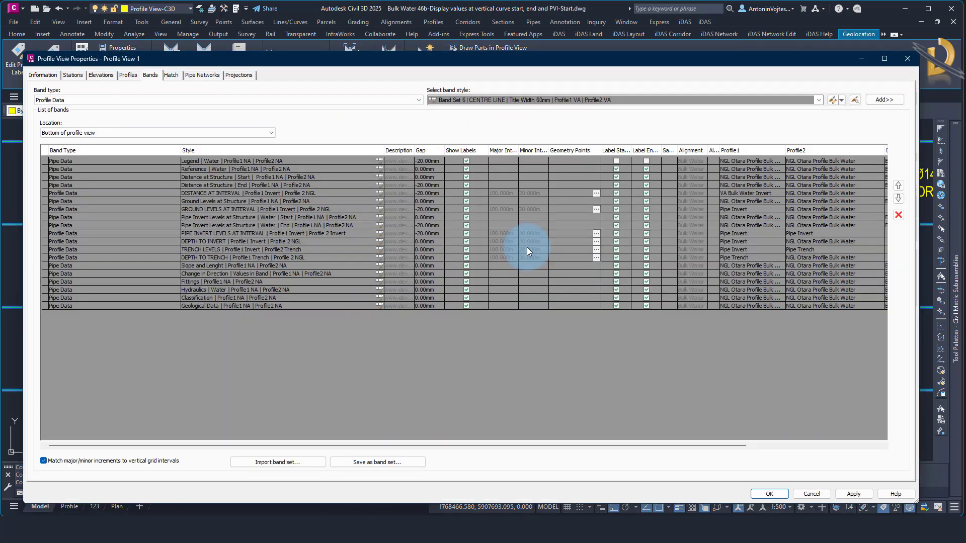
Set Profile1 of the GROUND LEVELS AT INTERVAL band to VA Bulk Water Invert
{"action": "left_click", "coordinate": [194, 201]}
{"action": "left_click", "coordinate": [194, 208]}
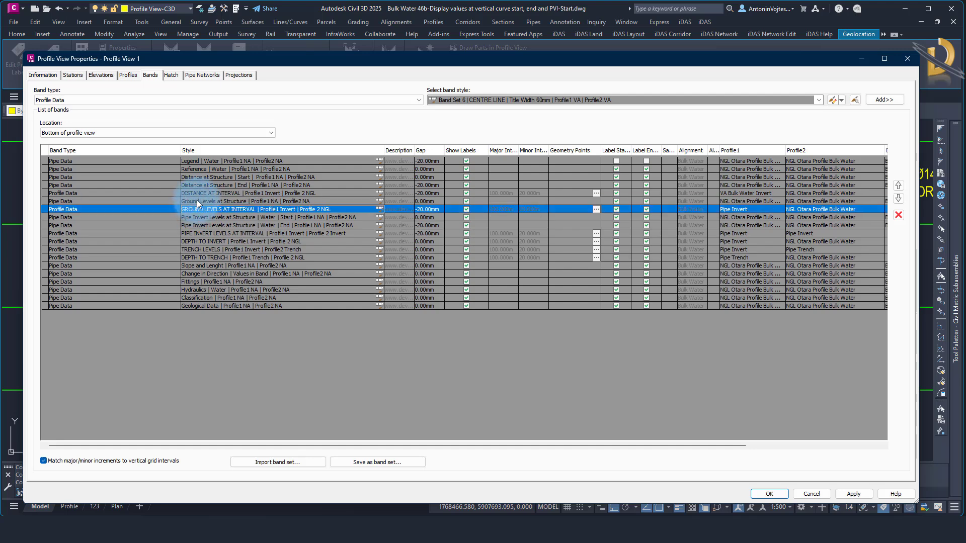
{"action": "left_click", "coordinate": [197, 201]}
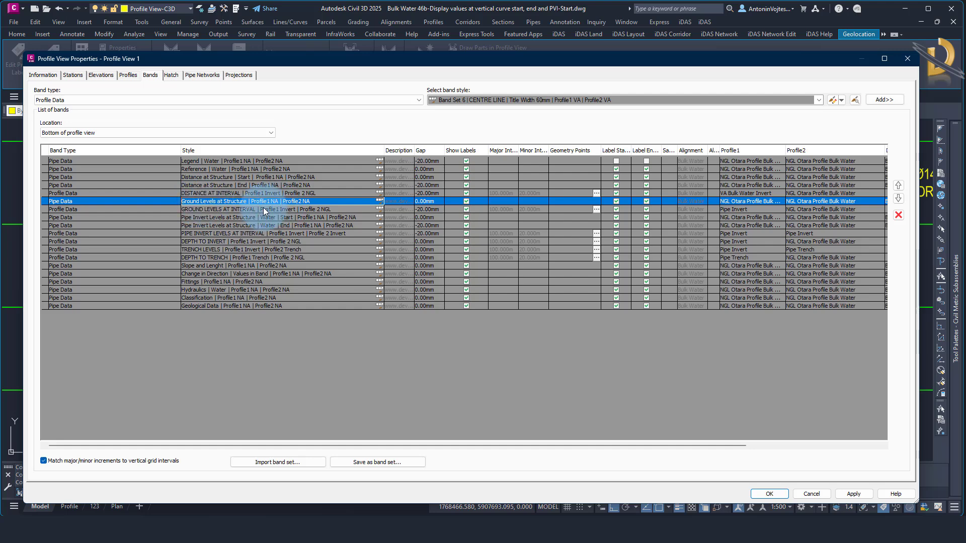
{"action": "left_click", "coordinate": [246, 209]}
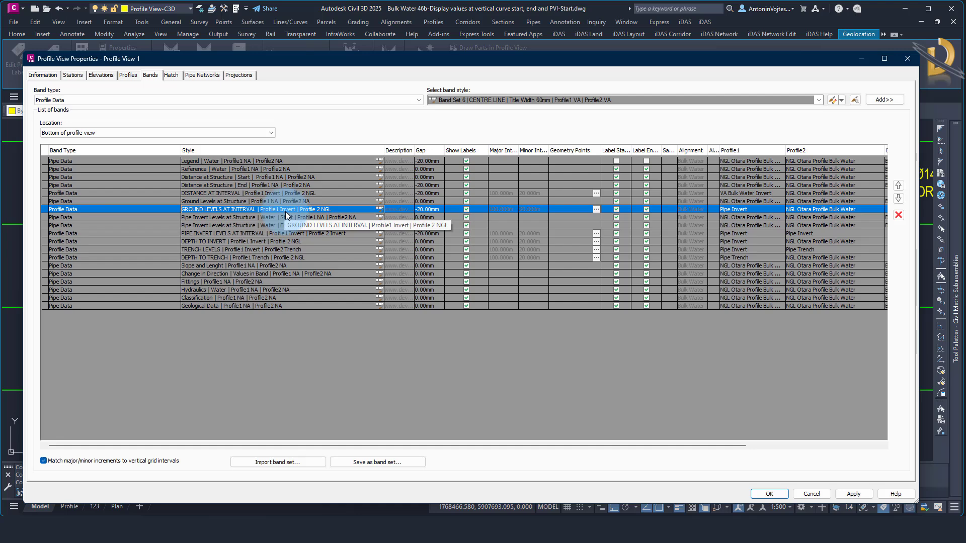
{"action": "left_click", "coordinate": [760, 208]}
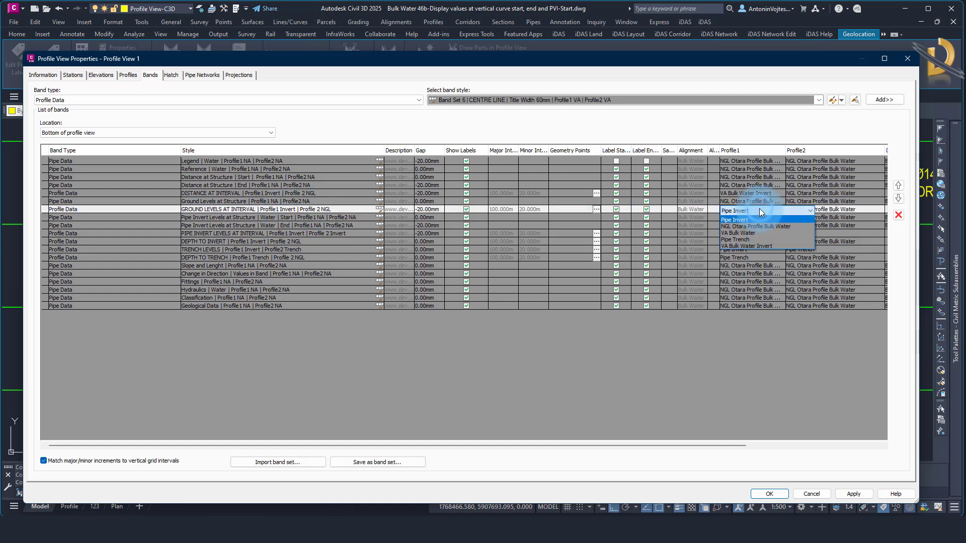
{"action": "left_click", "coordinate": [748, 245]}
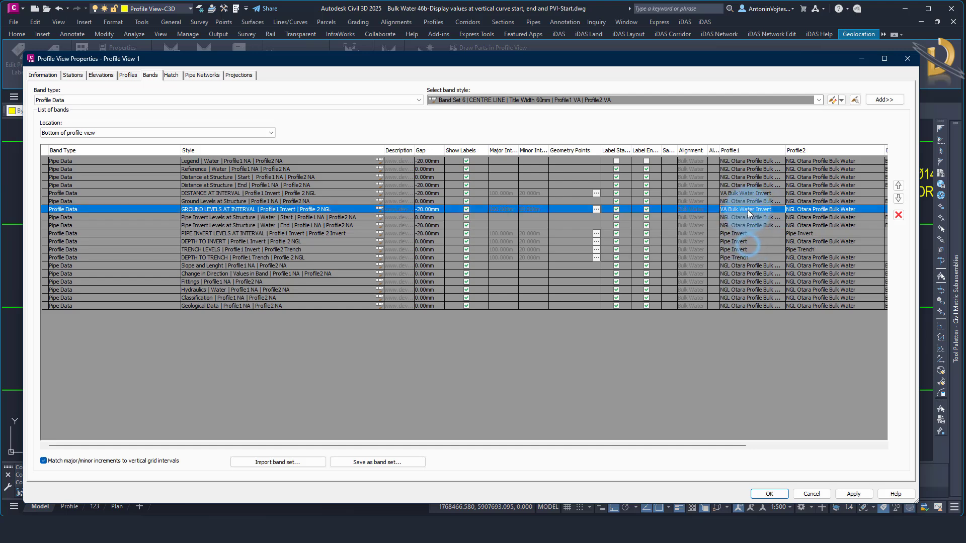
Label Vertical Tangent-Curve Intersect, Vertical Curve-Tangent Intersect and Point Of Vertical Intersection in the GROUND LEVELS AT INTERVAL band and accept the profile view changes
{"action": "left_click", "coordinate": [596, 209]}
{"action": "left_click_drag", "start_coordinate": [569, 187], "coordinate": [460, 116]}
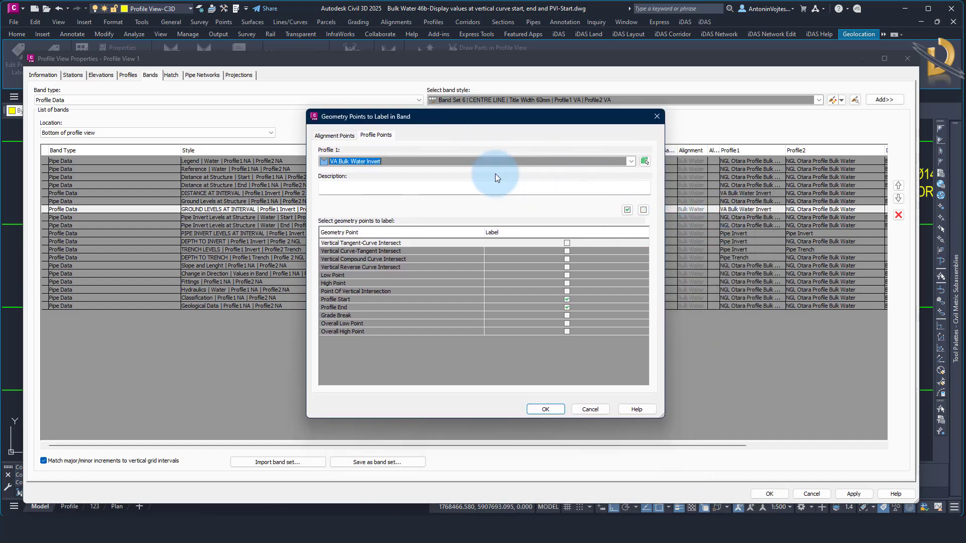
{"action": "left_click", "coordinate": [567, 243]}
{"action": "left_click", "coordinate": [568, 250]}
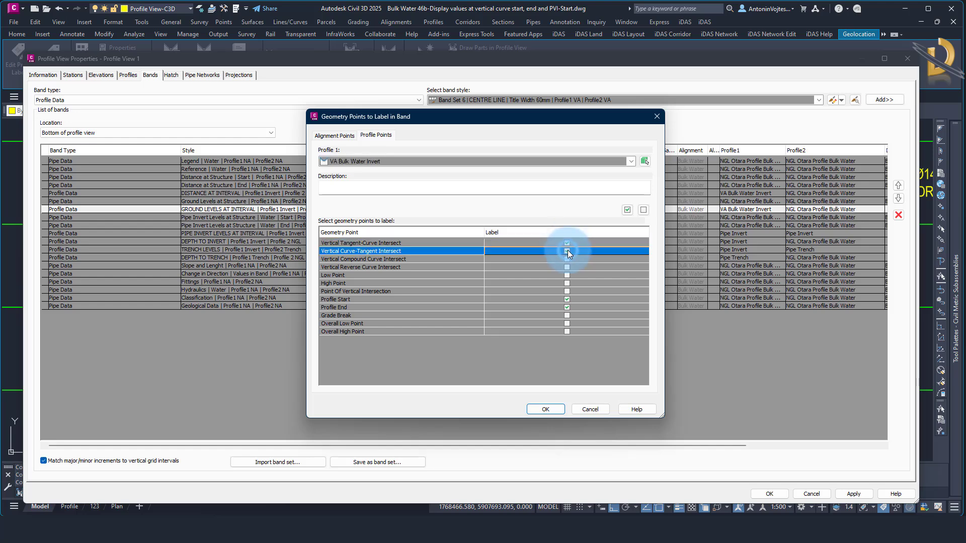
{"action": "left_click", "coordinate": [567, 291]}
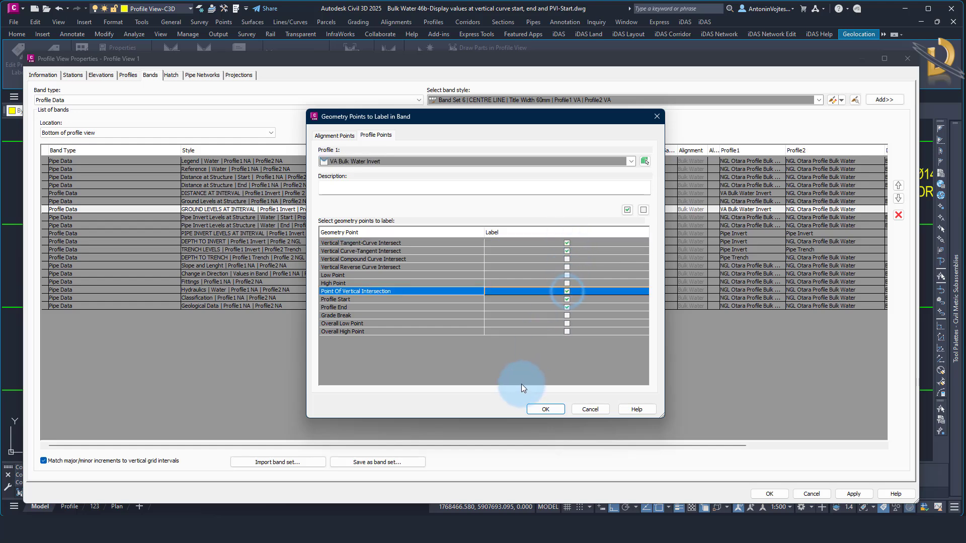
{"action": "left_click", "coordinate": [543, 410]}
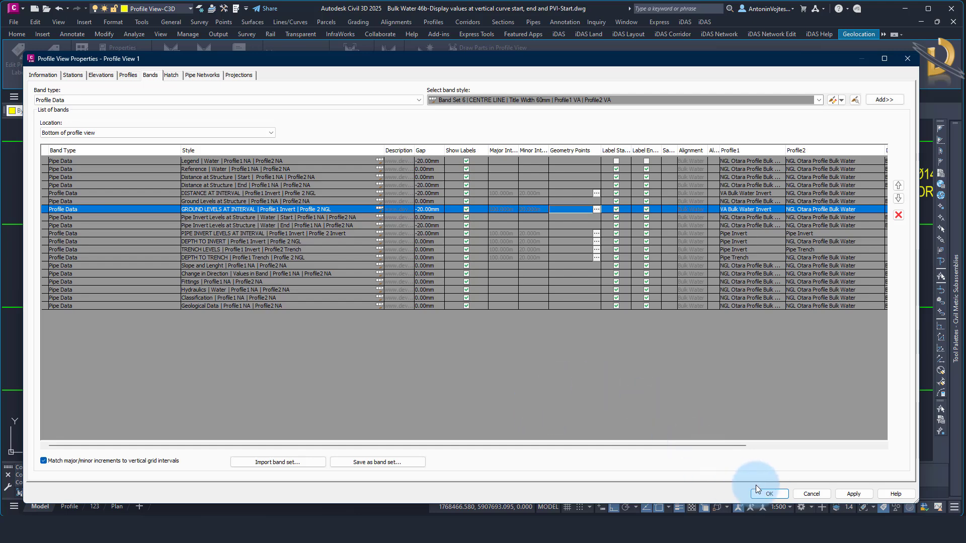
{"action": "left_click", "coordinate": [770, 495]}
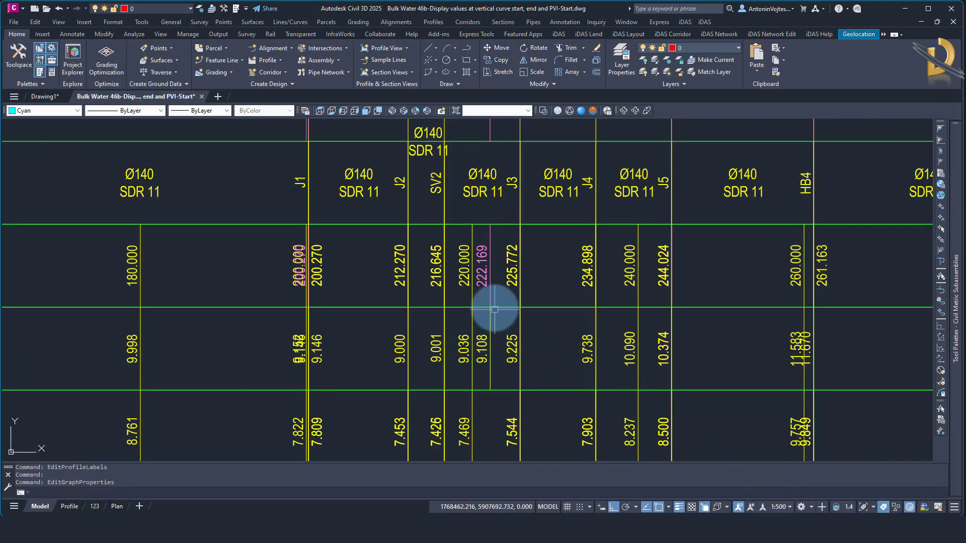
Open the GROUND LEVELS AT INTERVAL band style for editing from the profile view properties
{"action": "left_click", "coordinate": [490, 358]}
{"action": "right_click", "coordinate": [491, 359]}
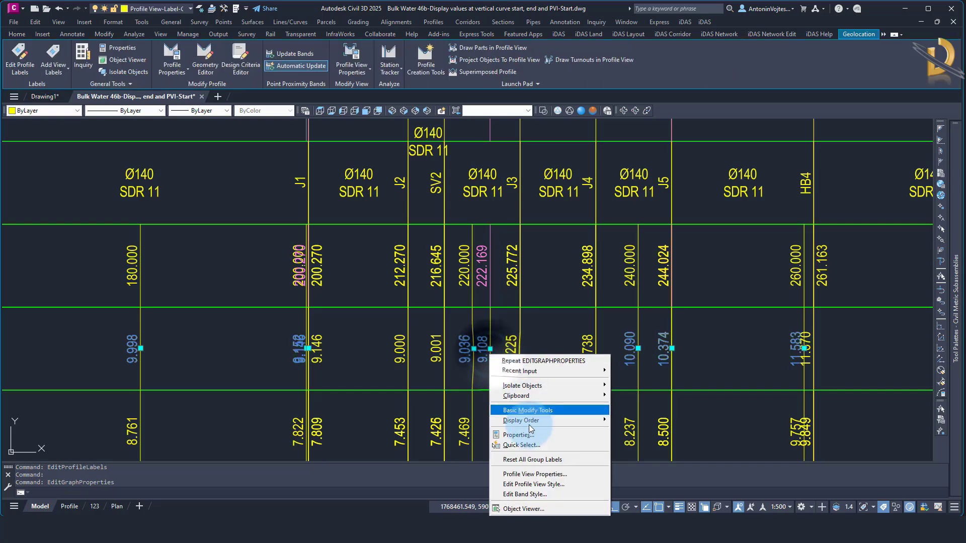
{"action": "left_click", "coordinate": [526, 475]}
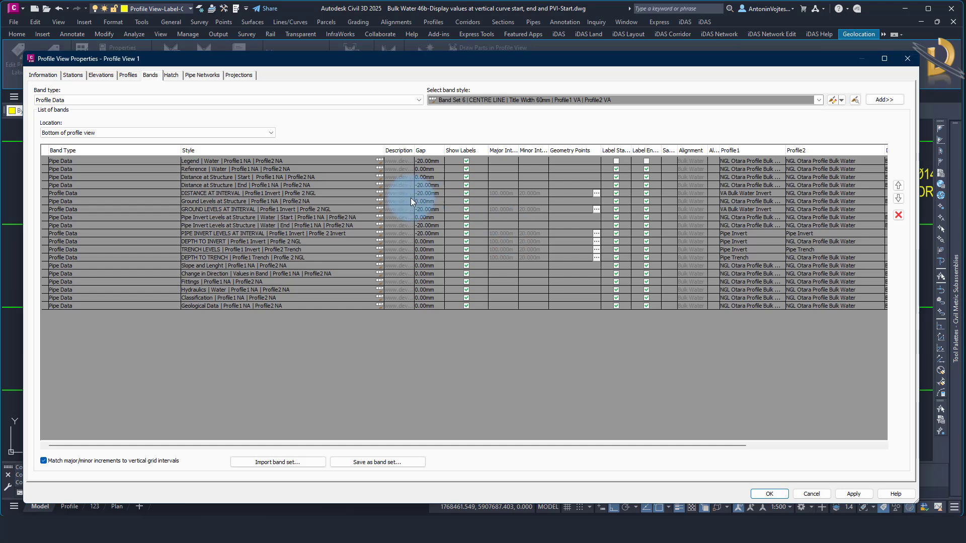
{"action": "left_click", "coordinate": [145, 210]}
{"action": "left_click", "coordinate": [380, 209]}
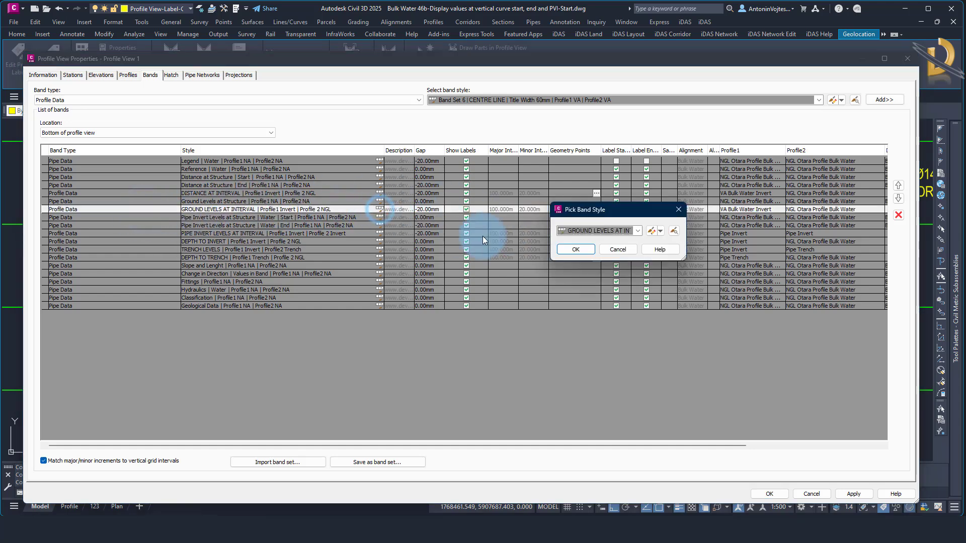
{"action": "left_click", "coordinate": [661, 231]}
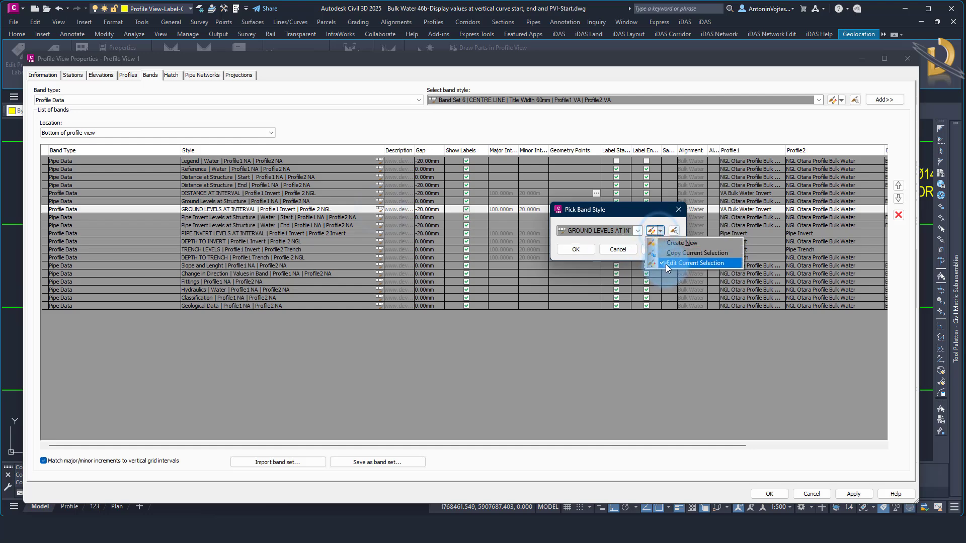
{"action": "left_click", "coordinate": [665, 263]}
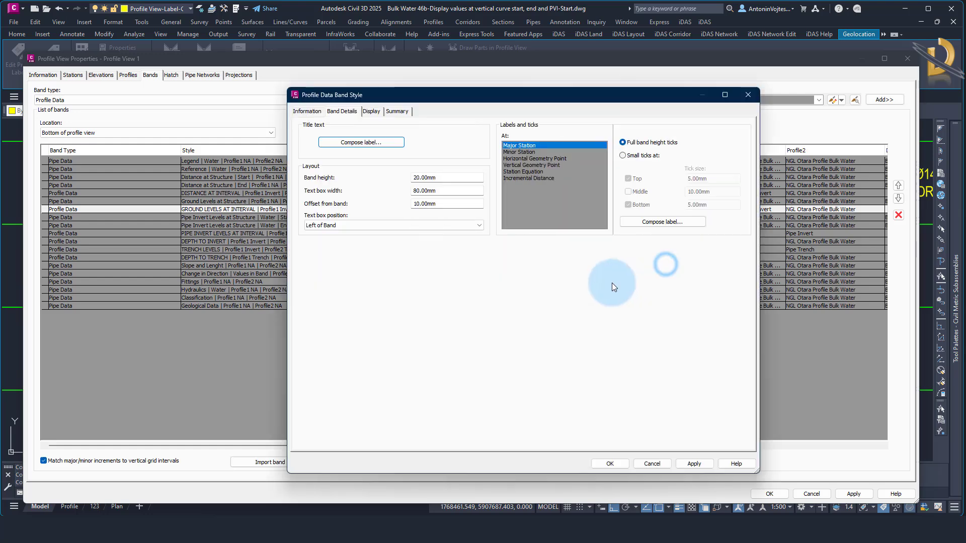
Change the Profile1 Elevation text color of the band's Vertical Geometry Point label to a pink index color
{"action": "left_click", "coordinate": [525, 165]}
{"action": "left_click", "coordinate": [649, 222]}
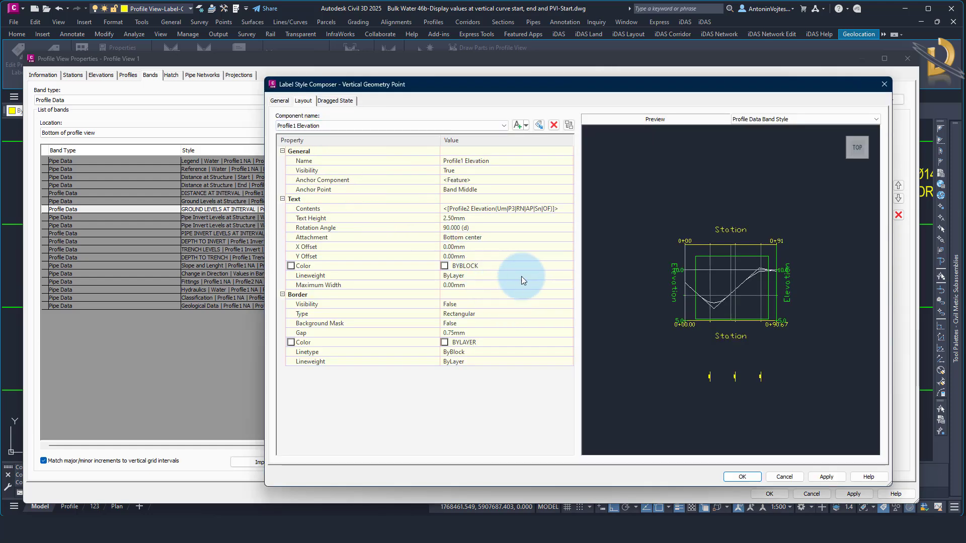
{"action": "left_click", "coordinate": [556, 267]}
{"action": "left_click", "coordinate": [569, 267]}
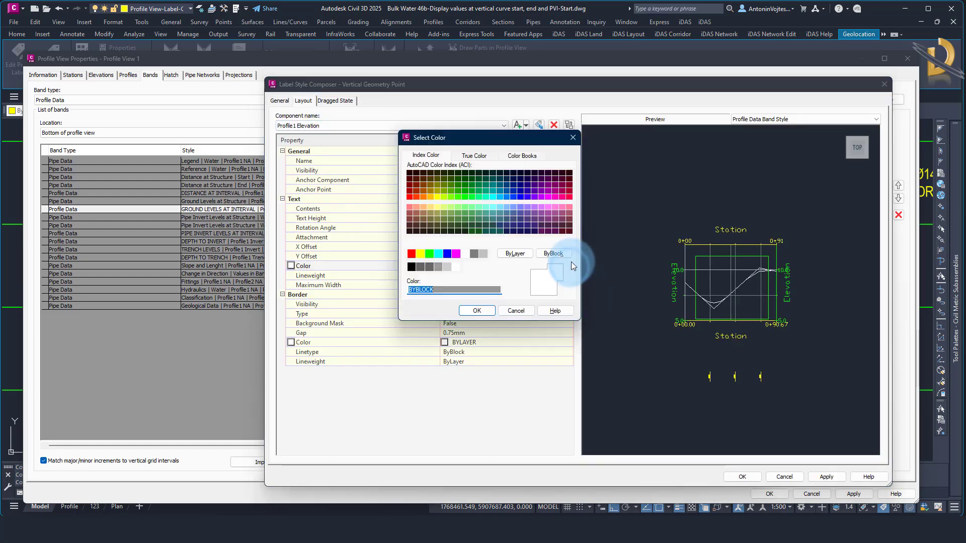
{"action": "left_click", "coordinate": [558, 211]}
{"action": "left_click", "coordinate": [478, 311]}
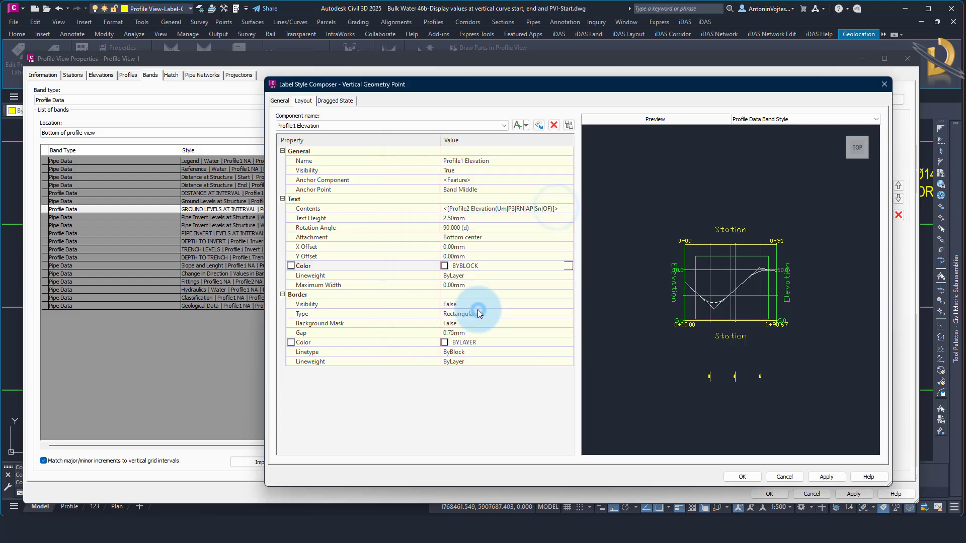
{"action": "left_click", "coordinate": [741, 477]}
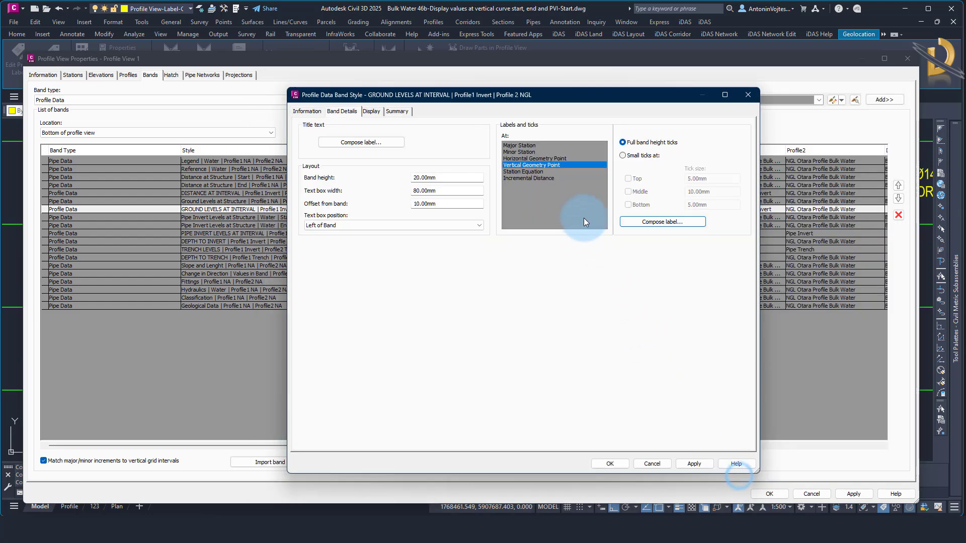
Set the color of the band's Ticks at Vertical Geometry Points to 221 and accept the GROUND LEVELS AT INTERVAL band style
{"action": "left_click", "coordinate": [372, 111]}
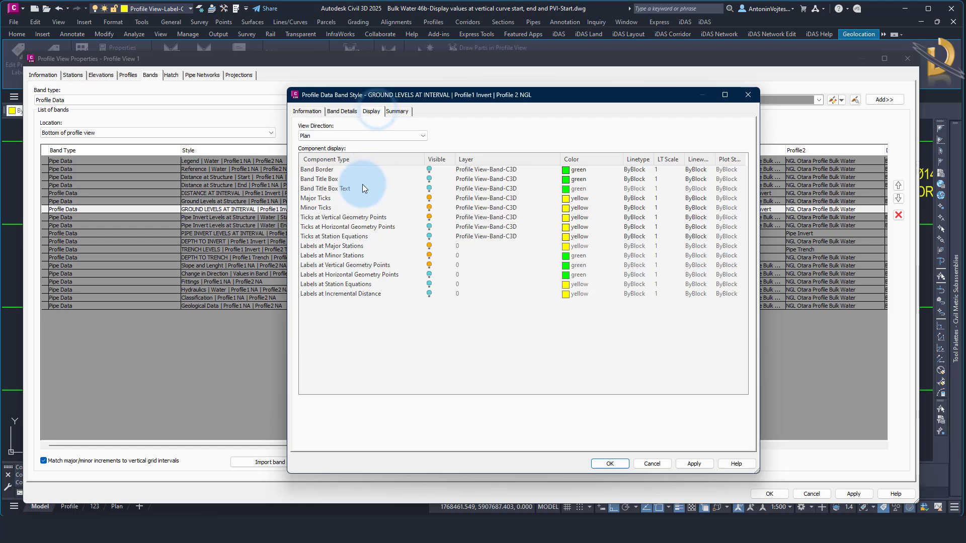
{"action": "left_click", "coordinate": [367, 217]}
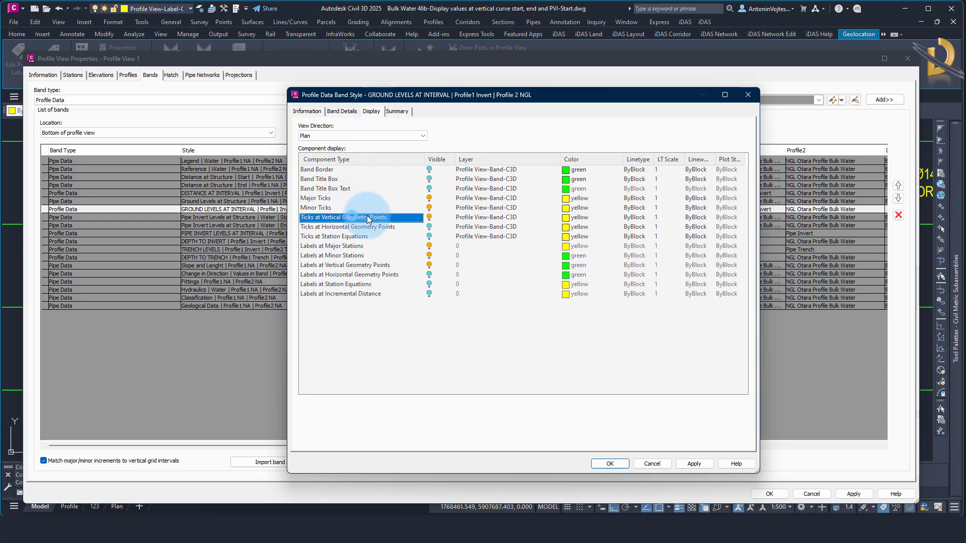
{"action": "left_click", "coordinate": [569, 217]}
{"action": "left_click", "coordinate": [555, 207]}
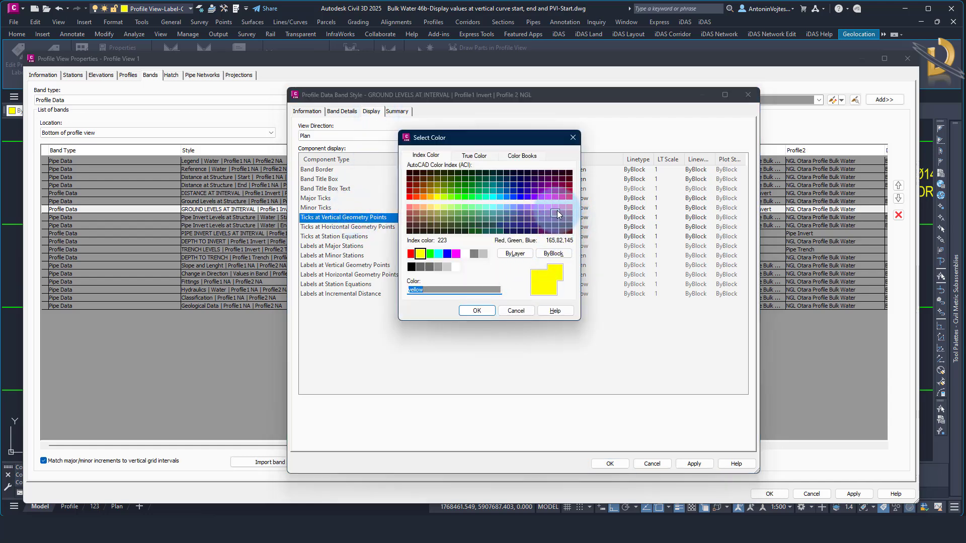
{"action": "left_click", "coordinate": [488, 305]}
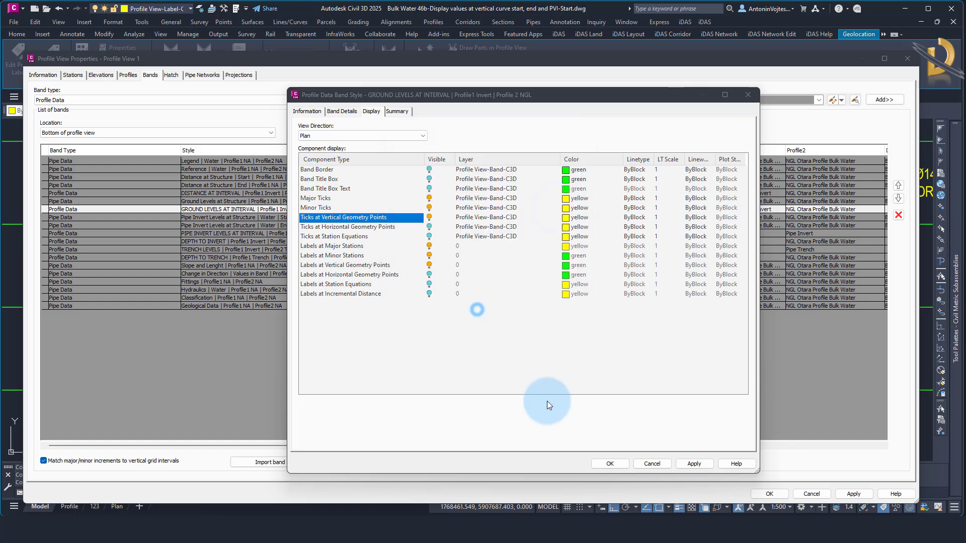
{"action": "left_click", "coordinate": [602, 460]}
{"action": "left_click", "coordinate": [578, 252]}
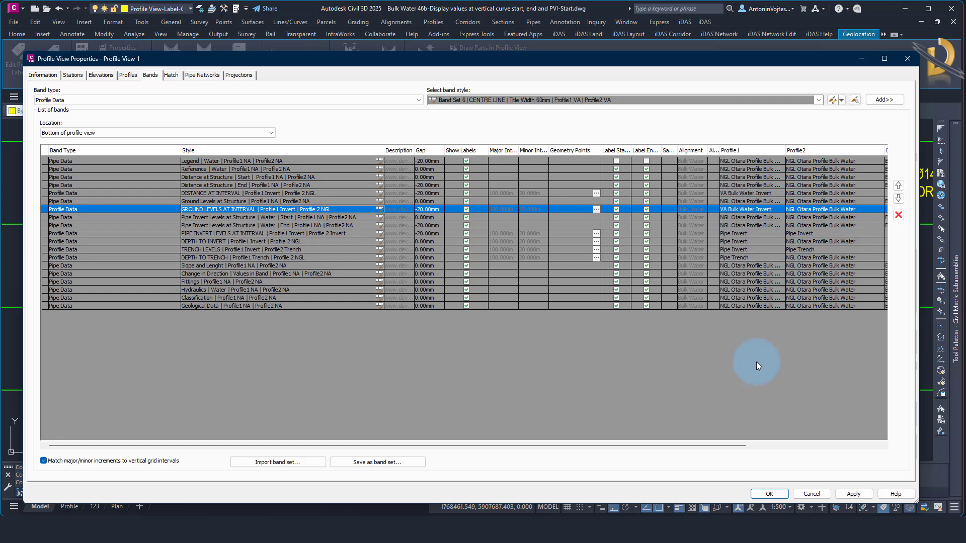
Accept the profile view changes and check the recolored ground level labels and ticks
{"action": "left_click", "coordinate": [769, 493]}
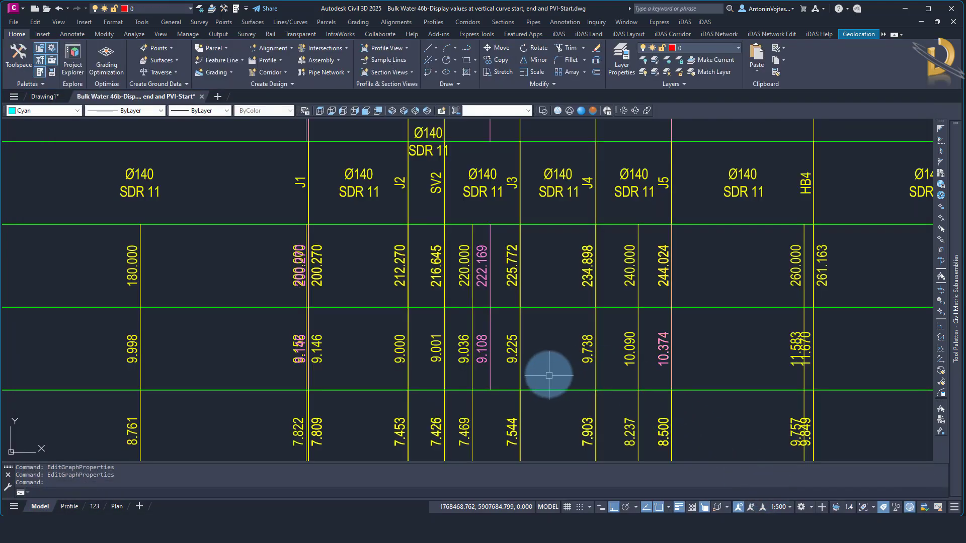
{"action": "scroll", "coordinate": [614, 233], "scroll_direction": "down", "scroll_amount": 4}
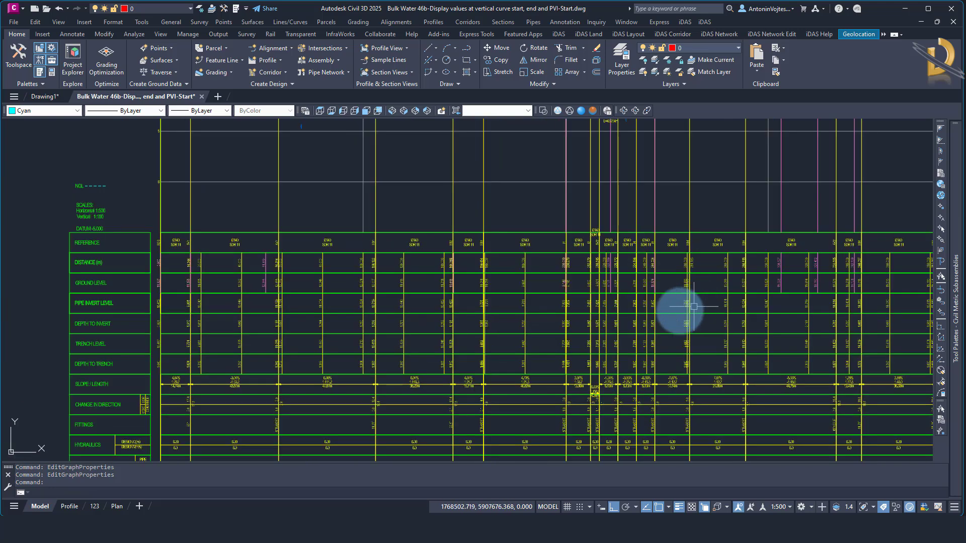
{"action": "scroll", "coordinate": [620, 296], "scroll_direction": "up", "scroll_amount": 4}
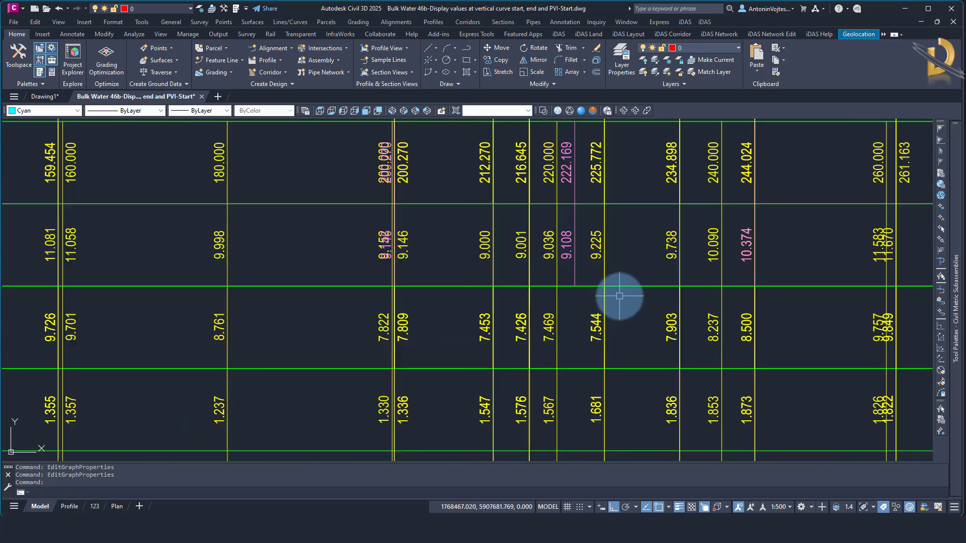
Reopen the profile view's properties and select the PIPE INVERT LEVELS AT INTERVAL band
{"action": "left_click", "coordinate": [620, 285]}
{"action": "right_click", "coordinate": [621, 286]}
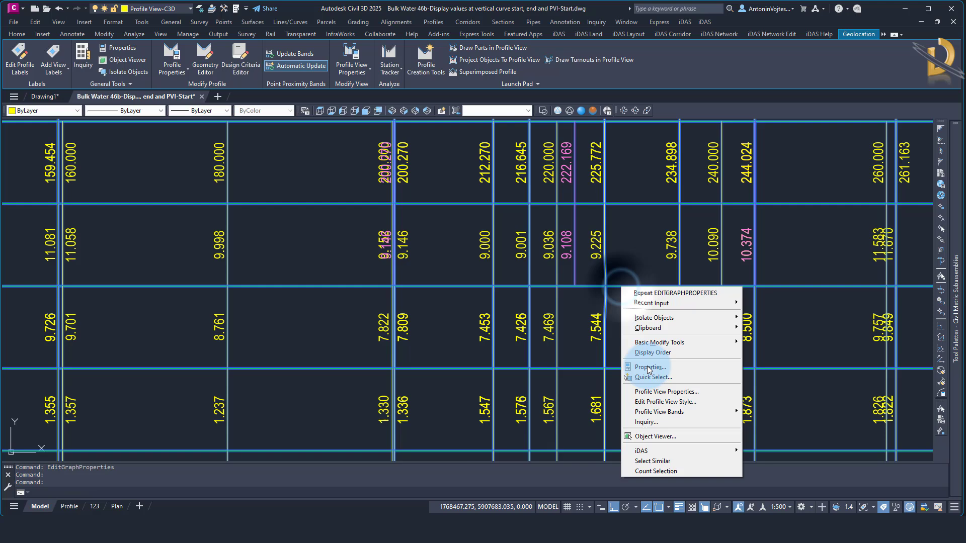
{"action": "left_click", "coordinate": [652, 392]}
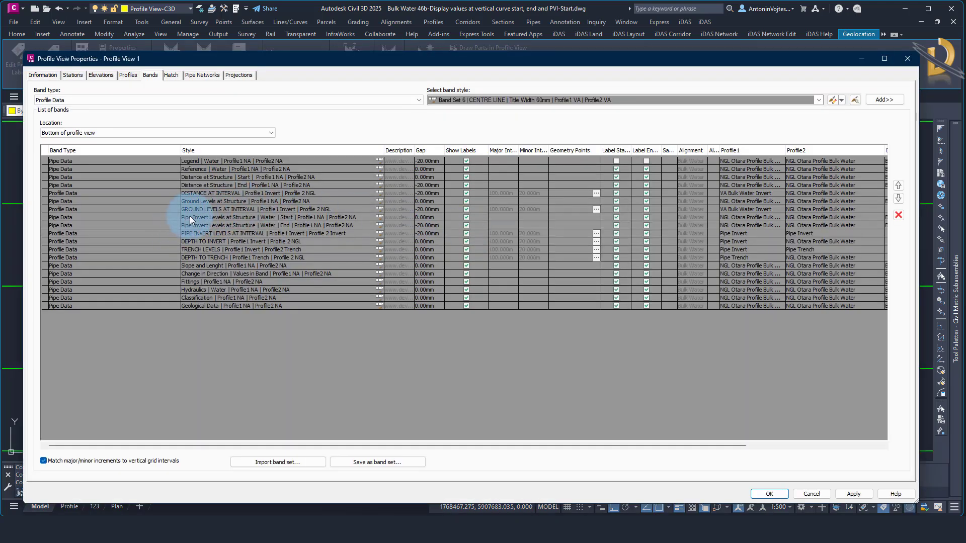
{"action": "left_click", "coordinate": [194, 216]}
{"action": "left_click", "coordinate": [198, 225]}
{"action": "left_click", "coordinate": [199, 233]}
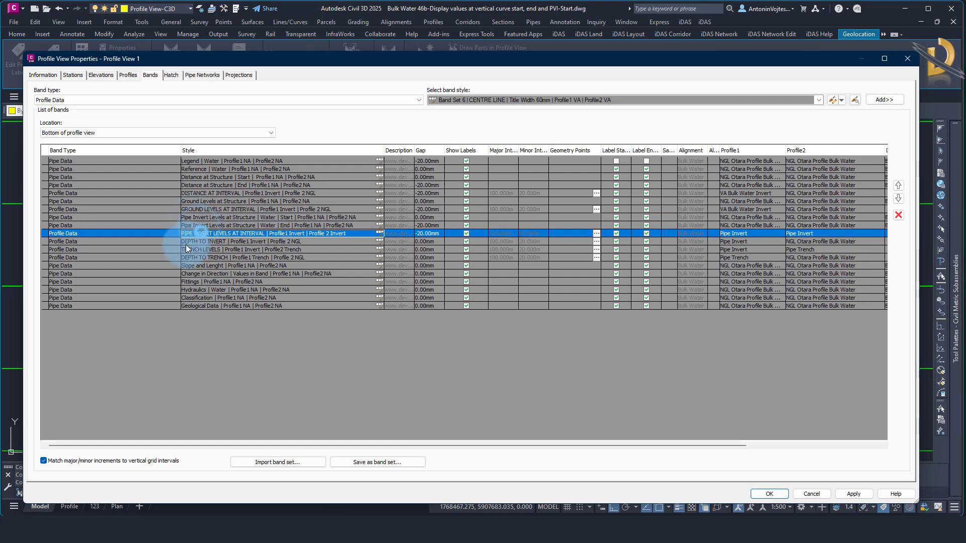
{"action": "left_click", "coordinate": [234, 219]}
{"action": "left_click", "coordinate": [232, 225]}
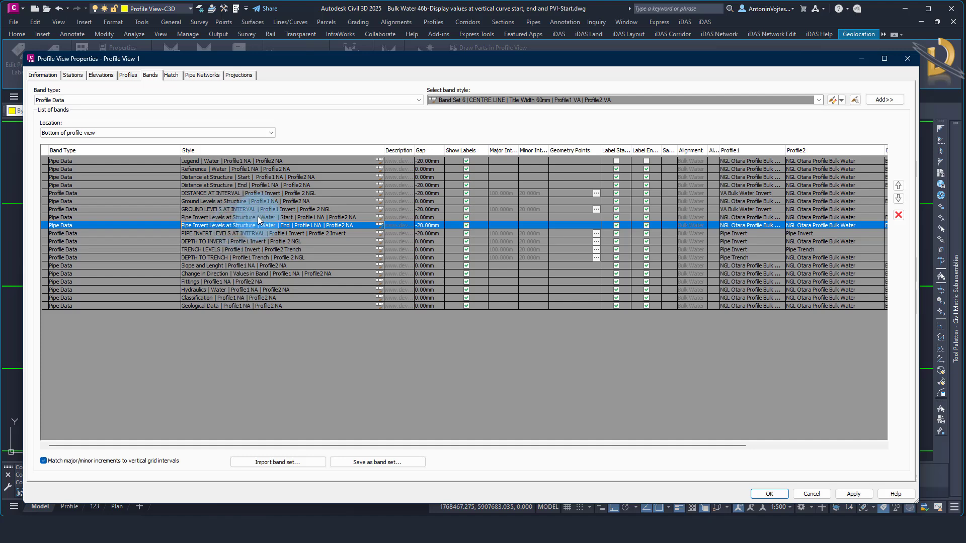
{"action": "left_click", "coordinate": [246, 233]}
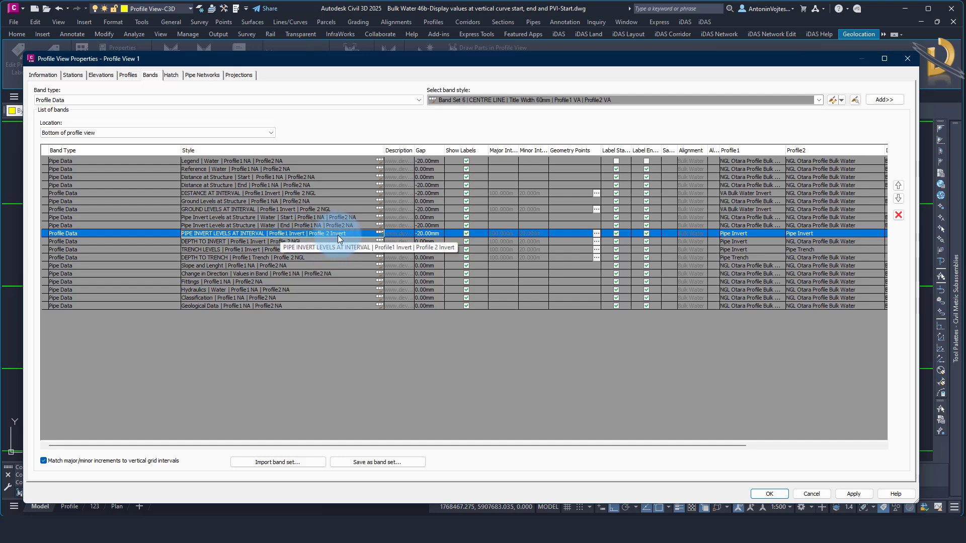
Label Vertical Tangent-Curve Intersect, Vertical Curve-Tangent Intersect and Point Of Vertical Intersection in the PIPE INVERT LEVELS AT INTERVAL band
{"action": "left_click", "coordinate": [596, 234]}
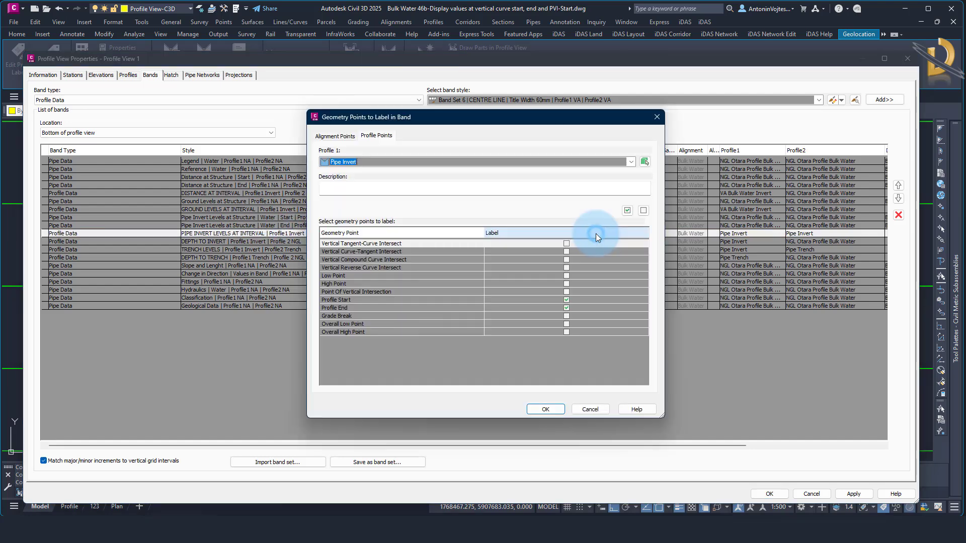
{"action": "left_click", "coordinate": [566, 244]}
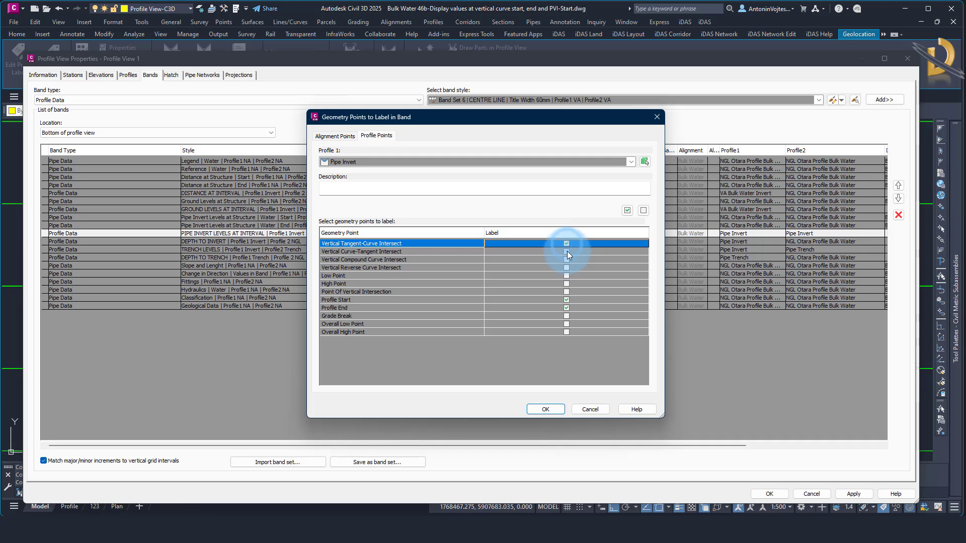
{"action": "left_click", "coordinate": [566, 251]}
{"action": "left_click", "coordinate": [567, 291]}
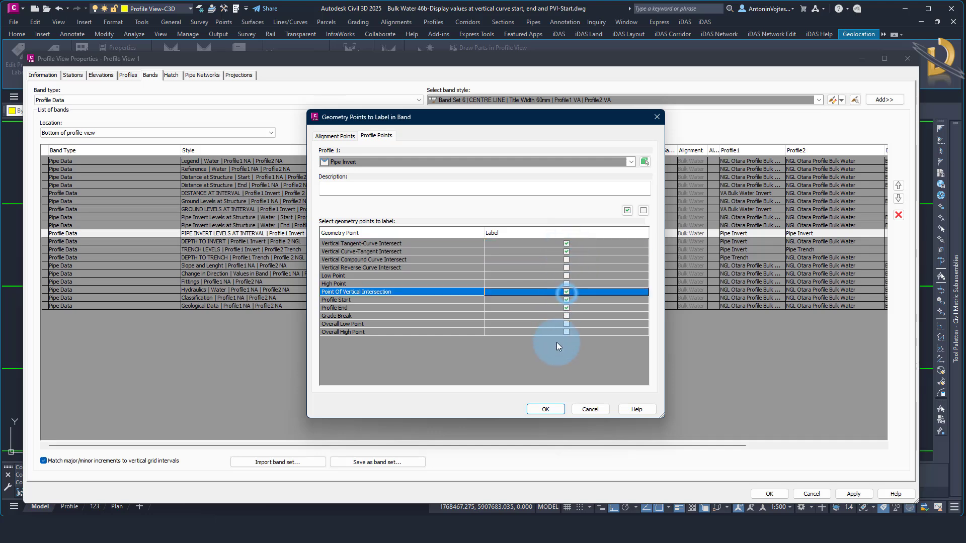
{"action": "left_click", "coordinate": [546, 408]}
Set both Profile1 and Profile2 of the PIPE INVERT LEVELS AT INTERVAL band to VA Bulk Water Invert
{"action": "left_click", "coordinate": [768, 234]}
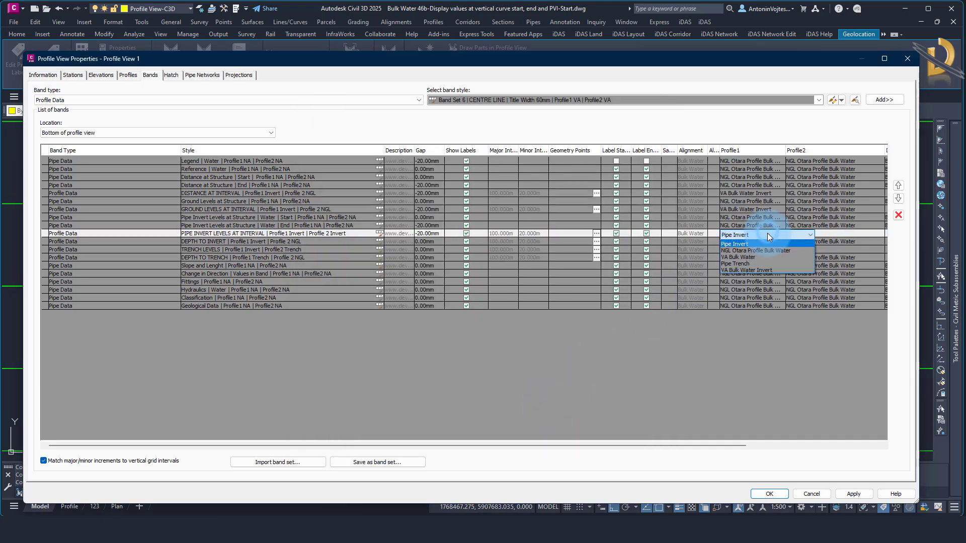
{"action": "left_click", "coordinate": [752, 270]}
{"action": "left_click", "coordinate": [811, 233]}
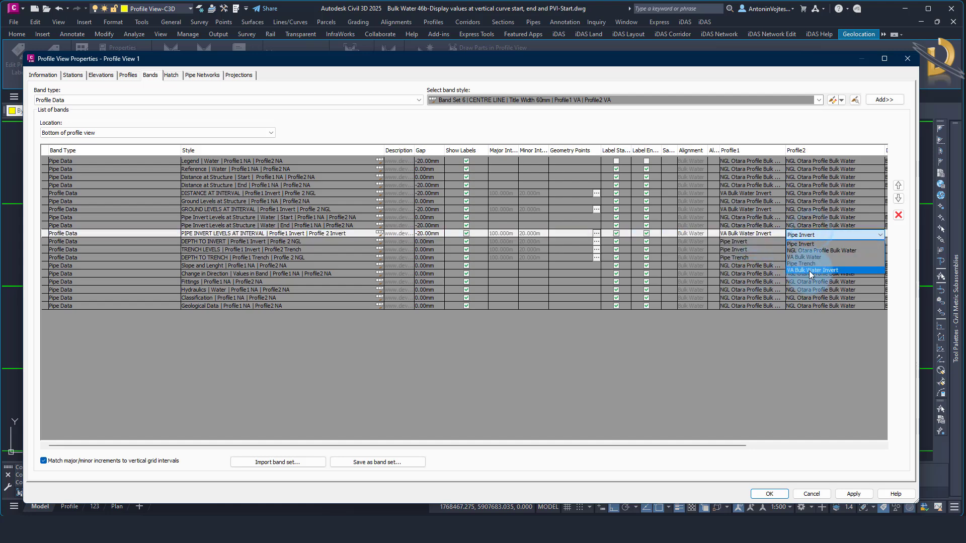
{"action": "left_click", "coordinate": [809, 270]}
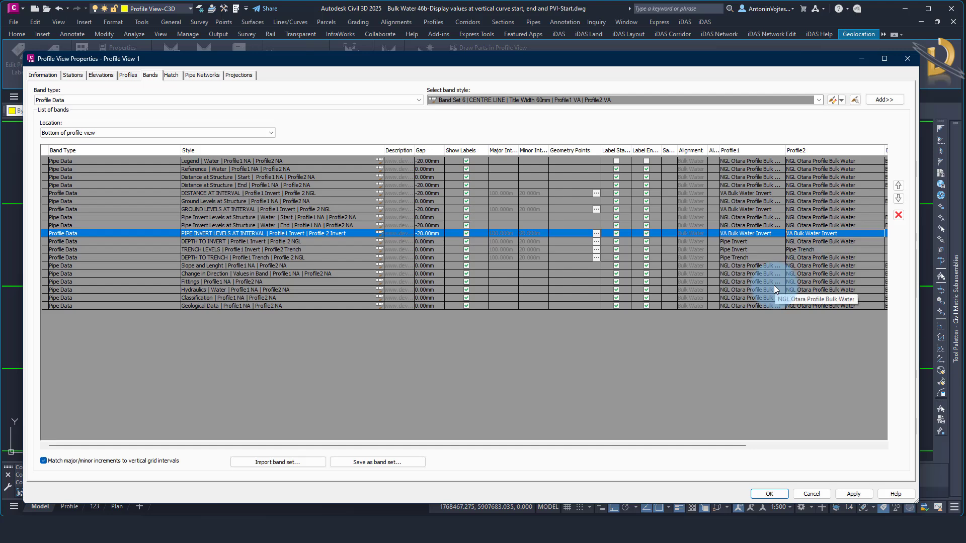
Set the color of Ticks at Vertical Geometry Points to 221 in the PIPE INVERT LEVELS AT INTERVAL band style
{"action": "left_click", "coordinate": [380, 233]}
{"action": "left_click", "coordinate": [654, 233]}
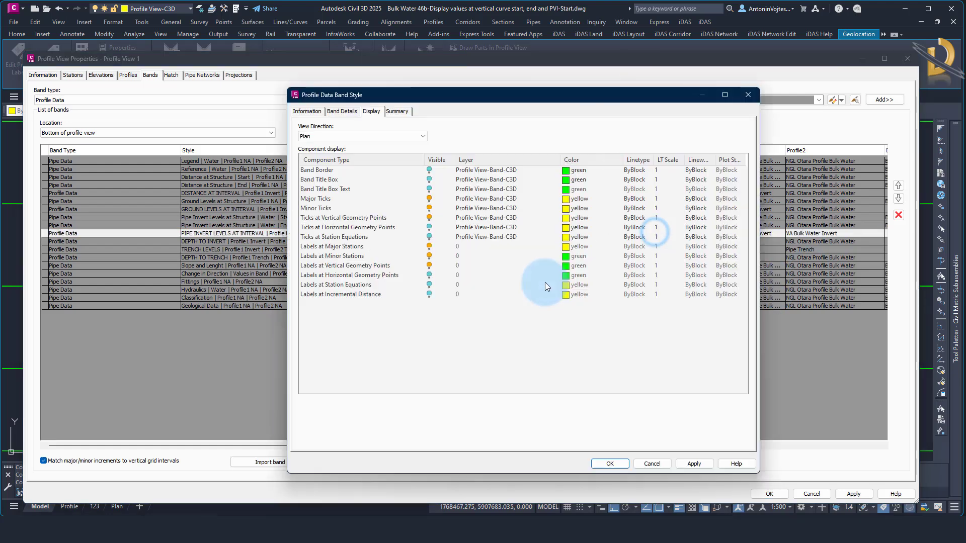
{"action": "left_click", "coordinate": [367, 217]}
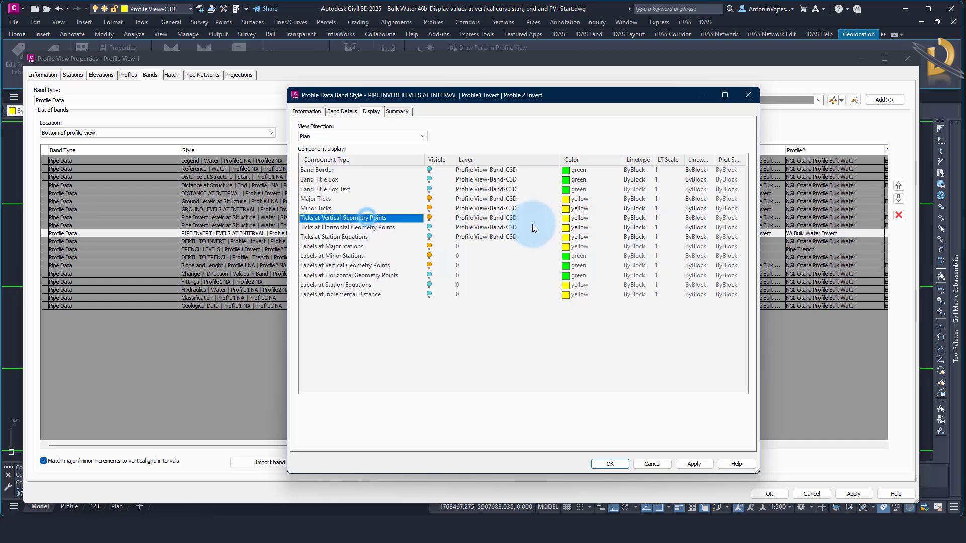
{"action": "left_click", "coordinate": [565, 221]}
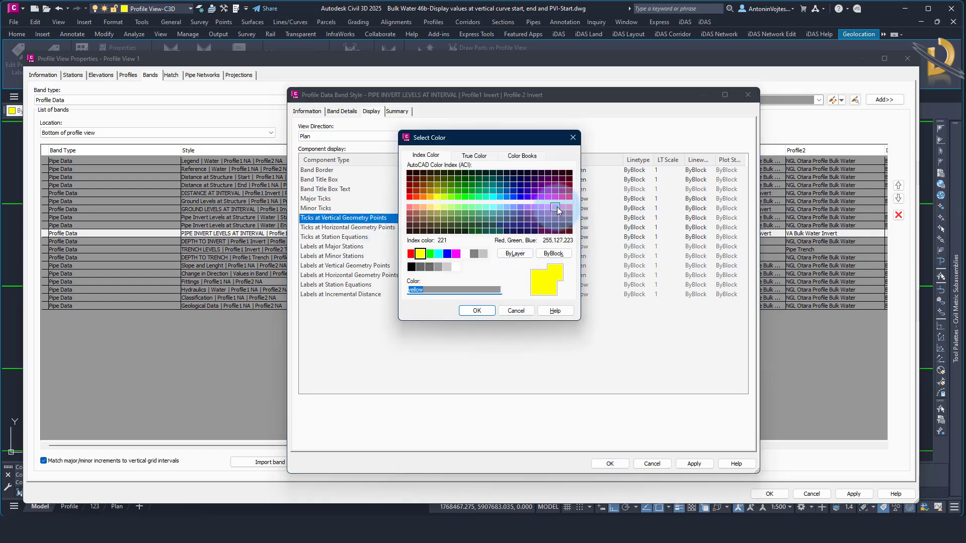
{"action": "left_click", "coordinate": [556, 207]}
Set the Profile1 Elevation text color of the band's Vertical Geometry Point label to 221
{"action": "left_click", "coordinate": [345, 116]}
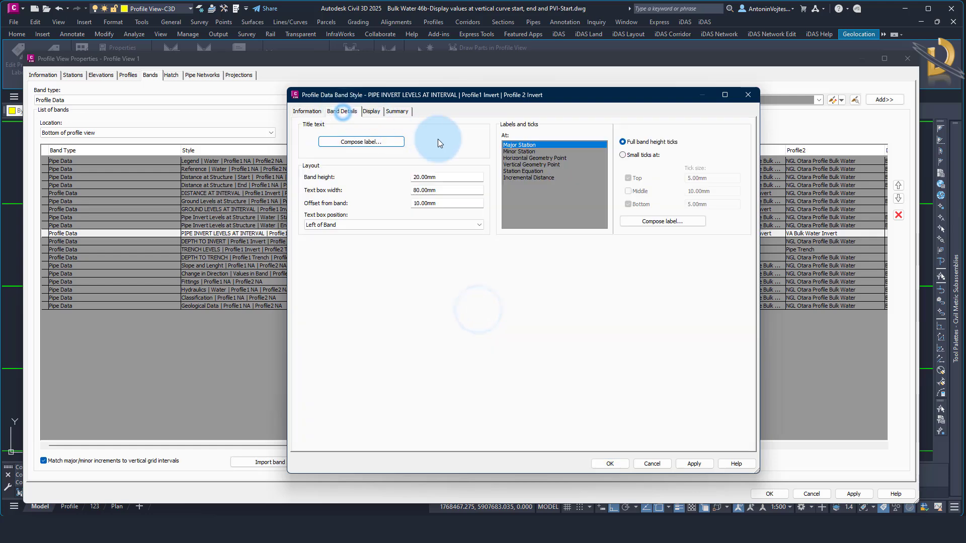
{"action": "left_click", "coordinate": [526, 164]}
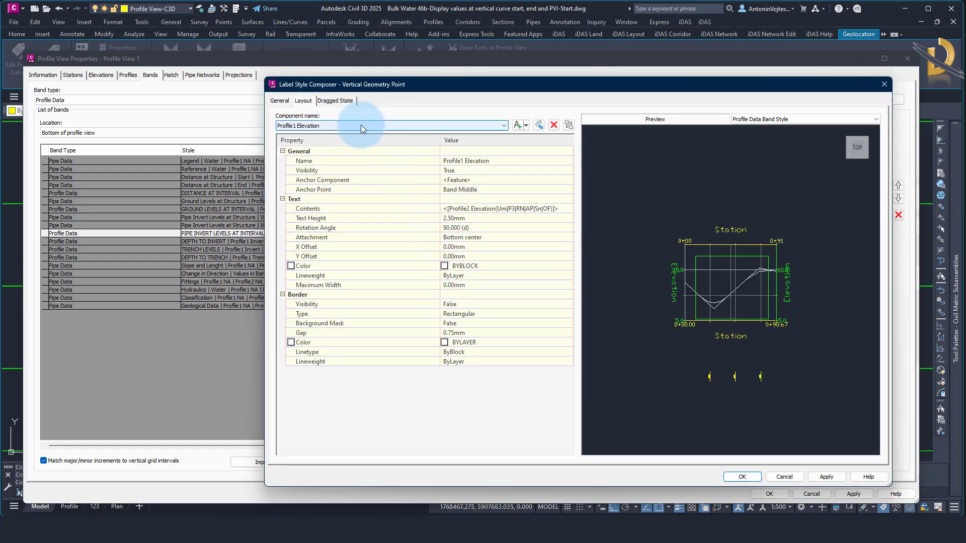
{"action": "left_click", "coordinate": [487, 266]}
{"action": "left_click", "coordinate": [569, 267]}
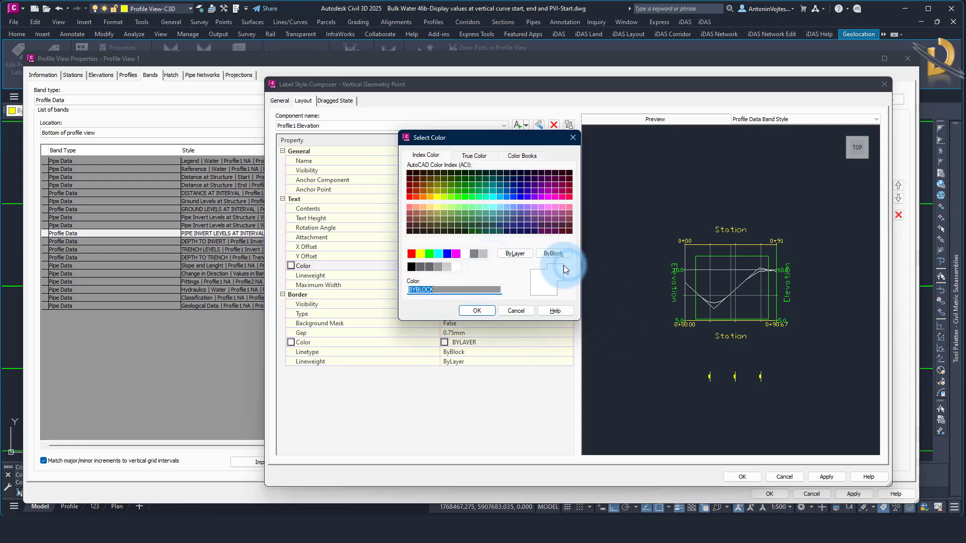
{"action": "left_click", "coordinate": [555, 207]}
{"action": "left_click", "coordinate": [476, 311]}
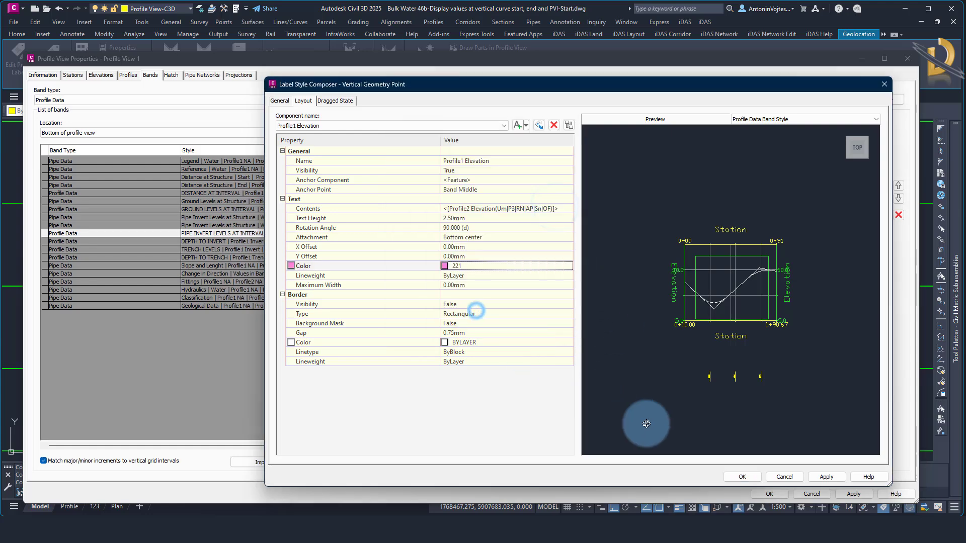
{"action": "left_click", "coordinate": [742, 477]}
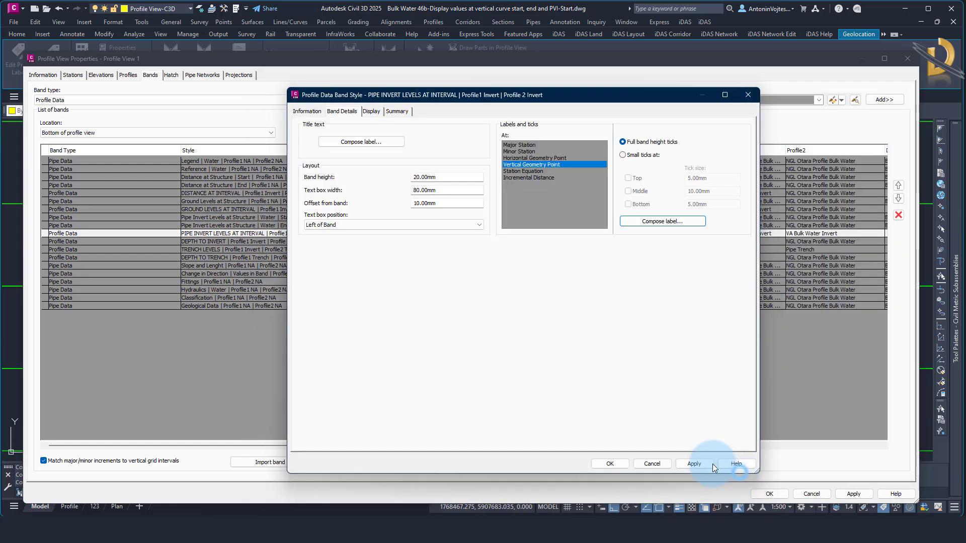
Accept the PIPE INVERT LEVELS AT INTERVAL band style and the profile view changes
{"action": "left_click", "coordinate": [613, 465]}
{"action": "left_click", "coordinate": [583, 249]}
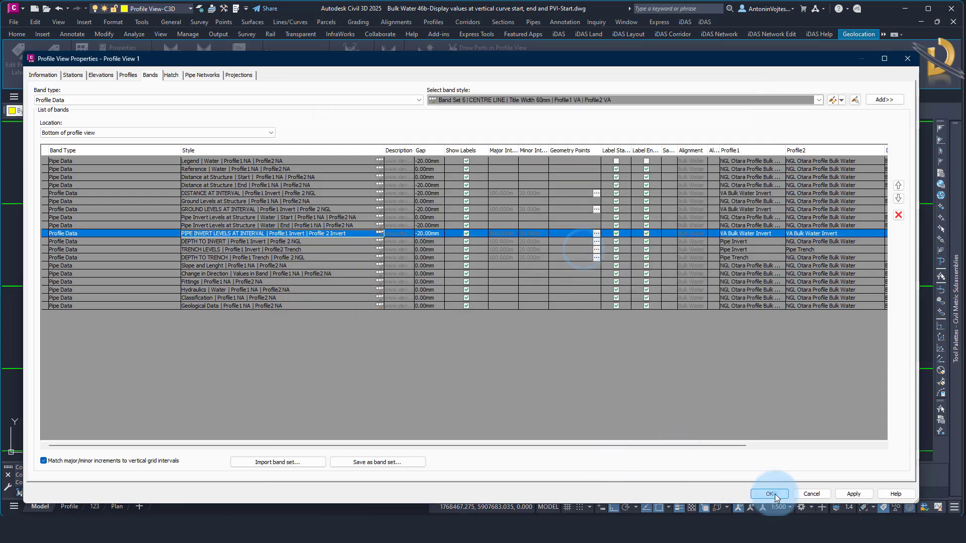
{"action": "left_click", "coordinate": [770, 495]}
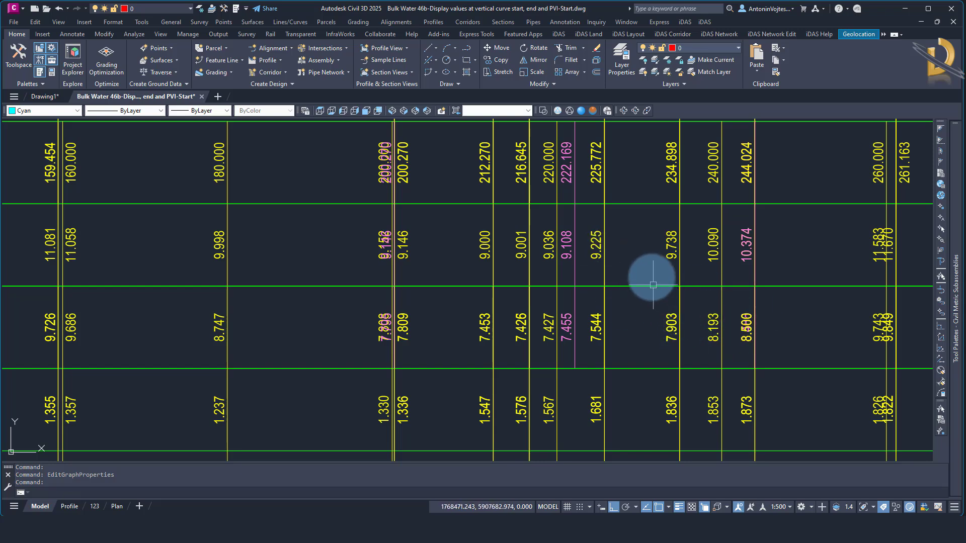
Examine the overlapping pipe invert labels near J5 and the vertical curve's end point on the pipe profile
{"action": "type", "text": "u"}
{"action": "key", "text": "Return"}
{"action": "scroll", "coordinate": [748, 338], "scroll_direction": "up", "scroll_amount": 8}
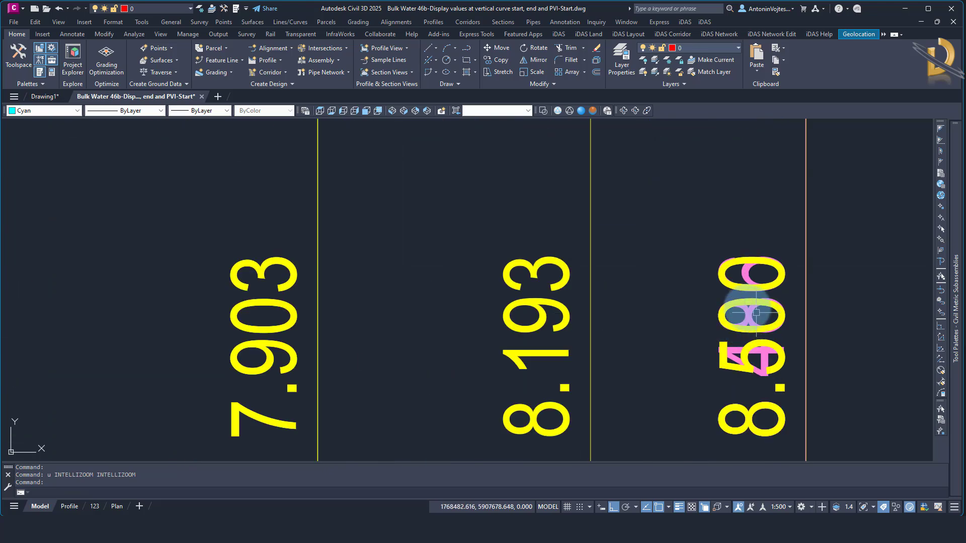
{"action": "scroll", "coordinate": [703, 337], "scroll_direction": "down", "scroll_amount": 12}
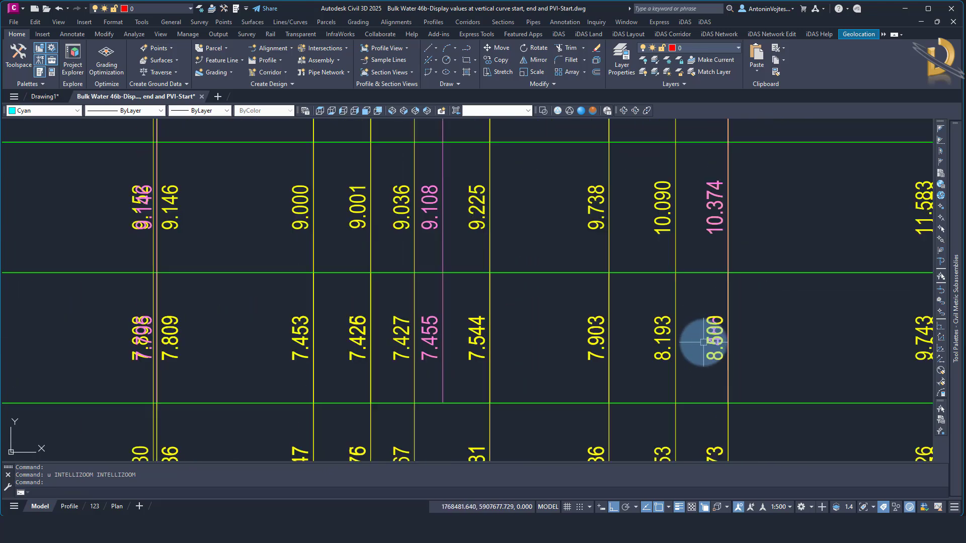
{"action": "middle_click_drag", "start_coordinate": [709, 196], "coordinate": [705, 394]}
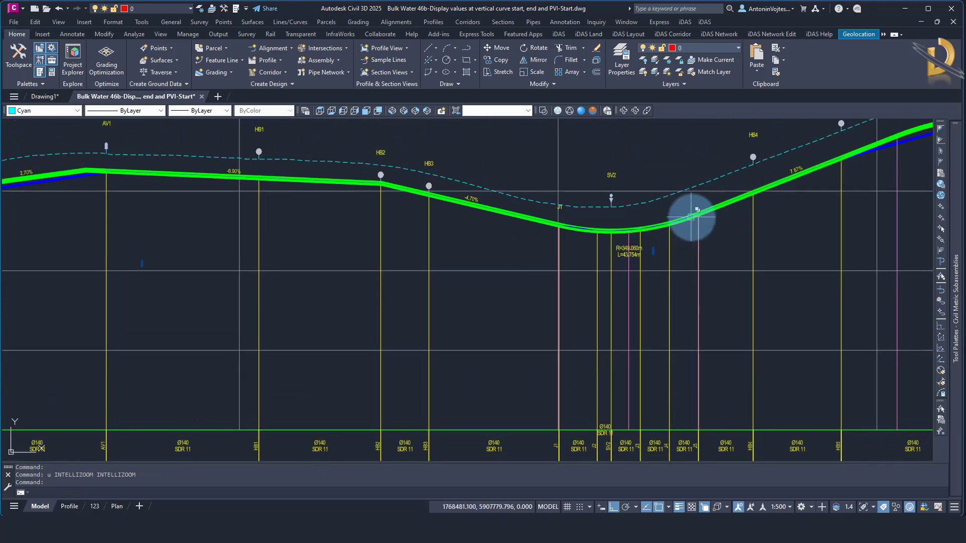
{"action": "scroll", "coordinate": [690, 216], "scroll_direction": "up", "scroll_amount": 8}
{"action": "scroll", "coordinate": [742, 189], "scroll_direction": "up", "scroll_amount": 3}
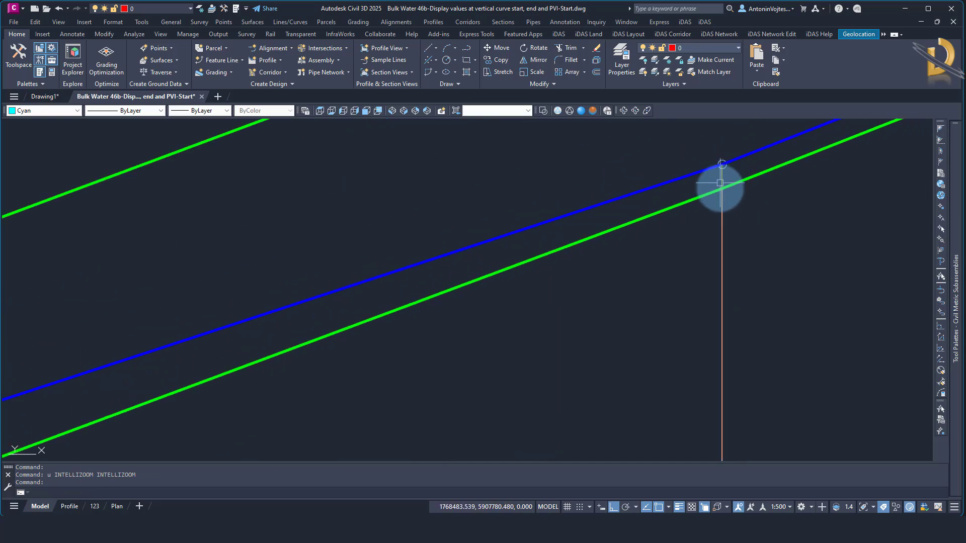
{"action": "scroll", "coordinate": [721, 211], "scroll_direction": "down", "scroll_amount": 12}
Compare the band labels at J1 with the vertical curve's start point on the pipe profile
{"action": "middle_click_drag", "start_coordinate": [585, 391], "coordinate": [588, 209]}
{"action": "scroll", "coordinate": [587, 245], "scroll_direction": "down", "scroll_amount": 2}
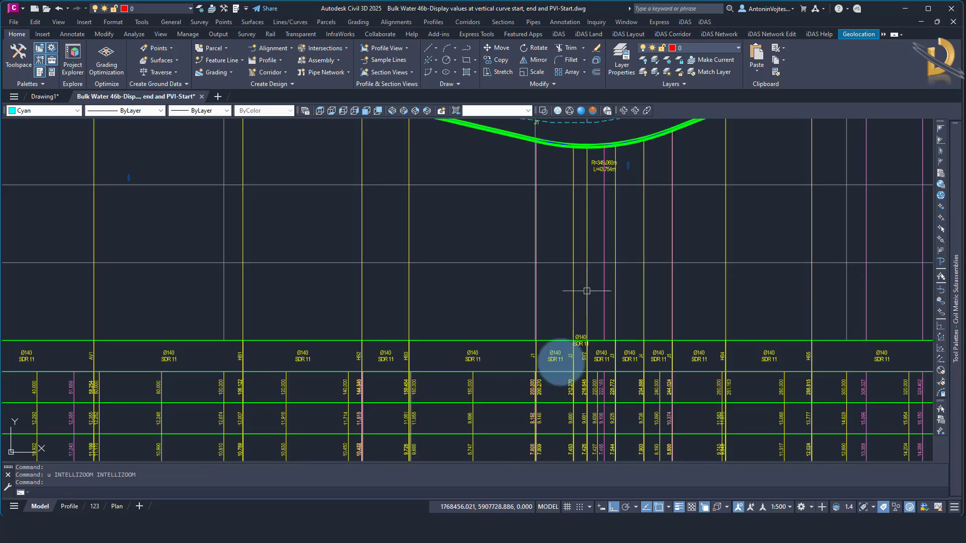
{"action": "middle_click_drag", "start_coordinate": [553, 391], "coordinate": [567, 257]}
{"action": "scroll", "coordinate": [550, 320], "scroll_direction": "up", "scroll_amount": 4}
{"action": "scroll", "coordinate": [551, 337], "scroll_direction": "down", "scroll_amount": 4}
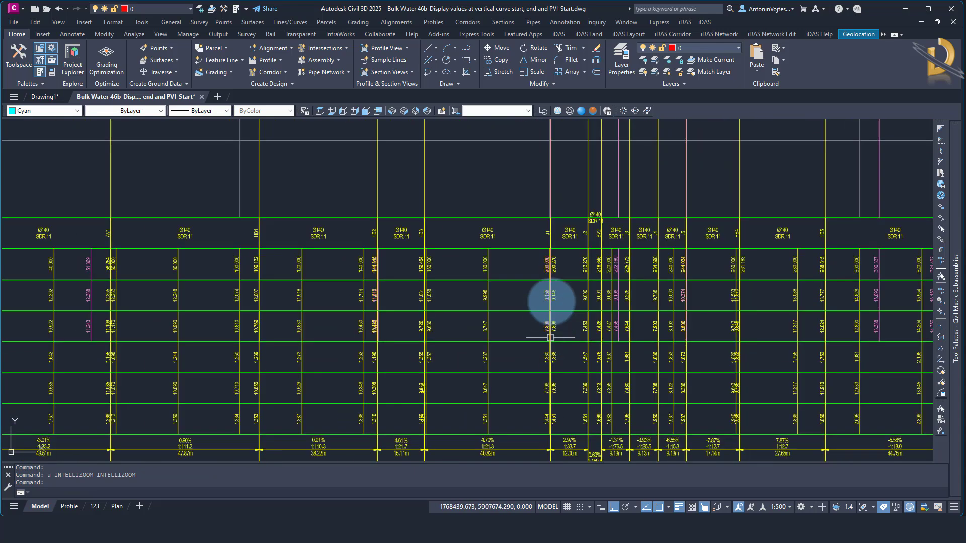
{"action": "middle_click_drag", "start_coordinate": [567, 159], "coordinate": [571, 390]}
{"action": "scroll", "coordinate": [547, 239], "scroll_direction": "up", "scroll_amount": 8}
{"action": "scroll", "coordinate": [593, 284], "scroll_direction": "up", "scroll_amount": 4}
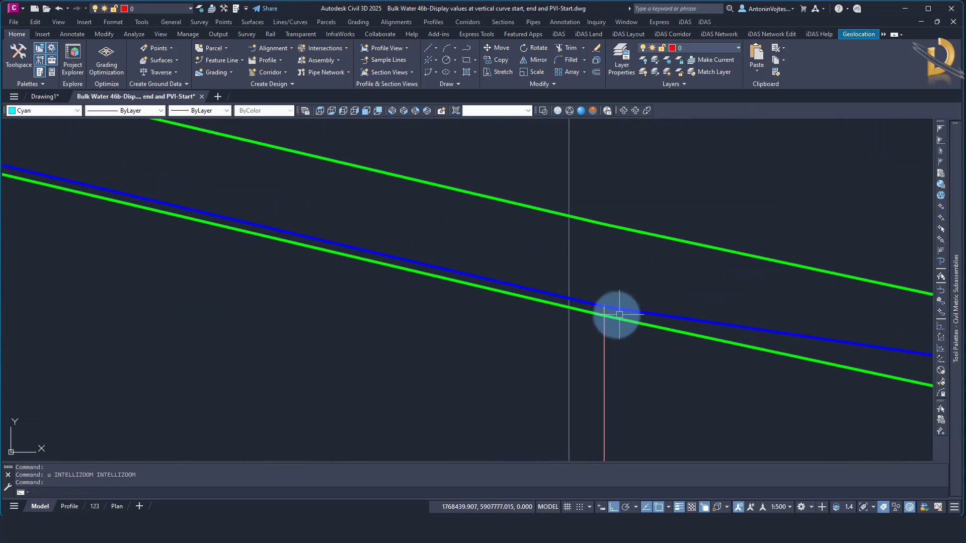
{"action": "scroll", "coordinate": [619, 314], "scroll_direction": "up", "scroll_amount": 2}
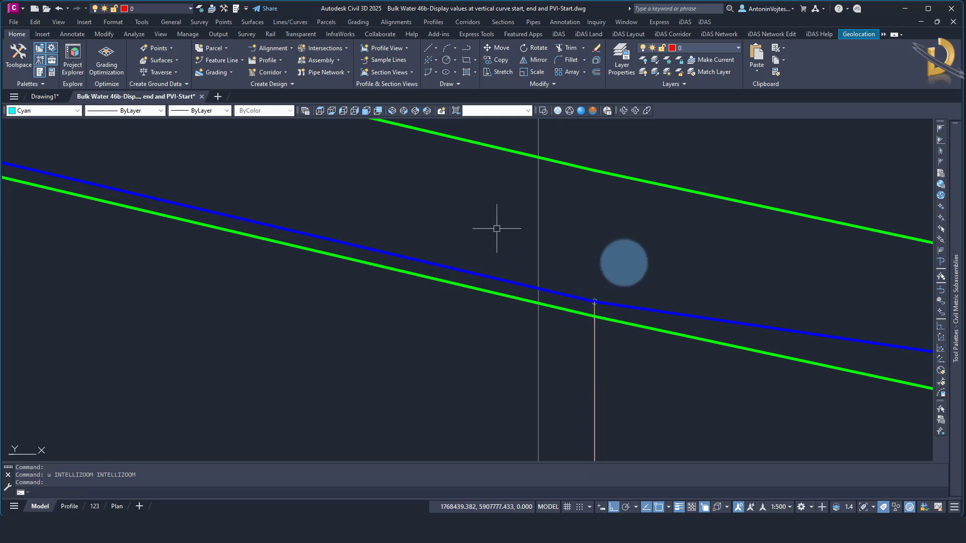
{"action": "scroll", "coordinate": [587, 225], "scroll_direction": "down", "scroll_amount": 6}
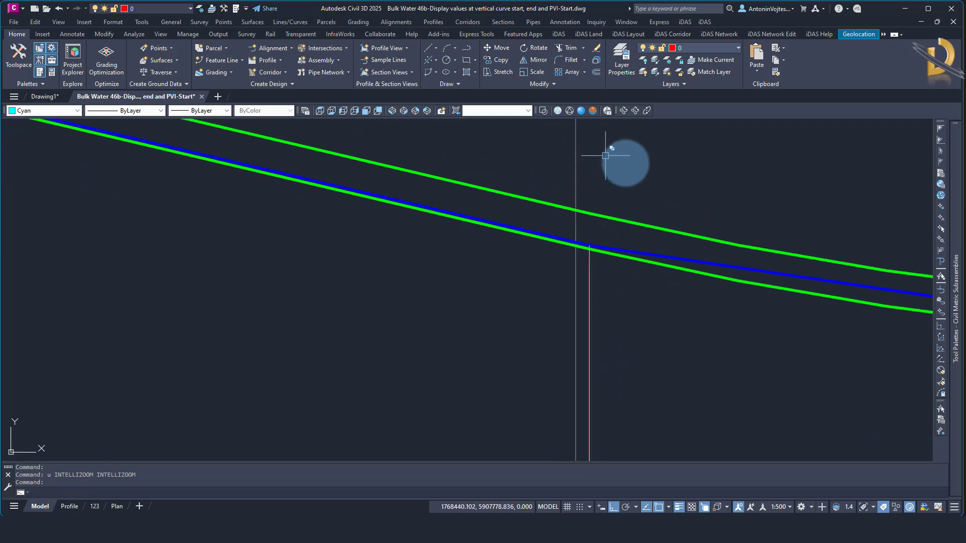
{"action": "key", "text": "Escape"}
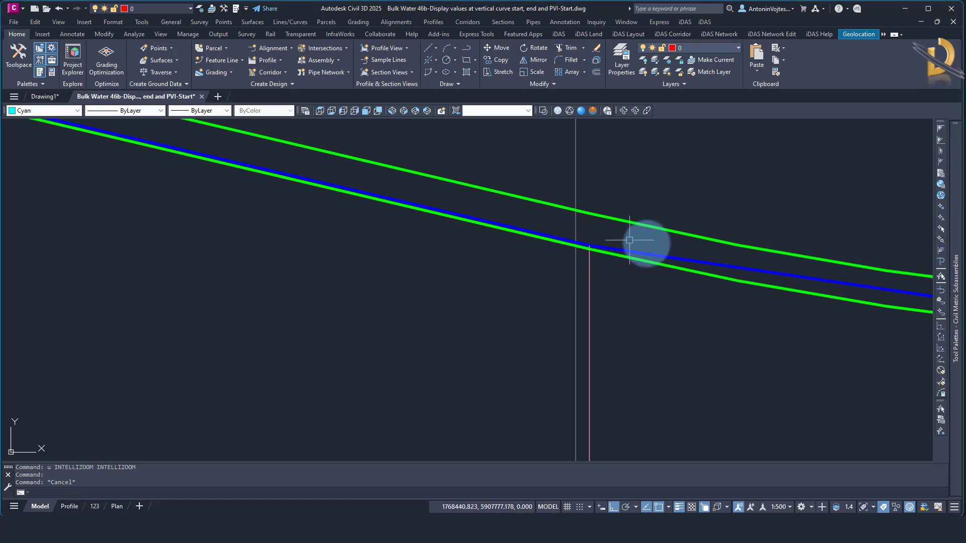
{"action": "scroll", "coordinate": [538, 230], "scroll_direction": "down", "scroll_amount": 10}
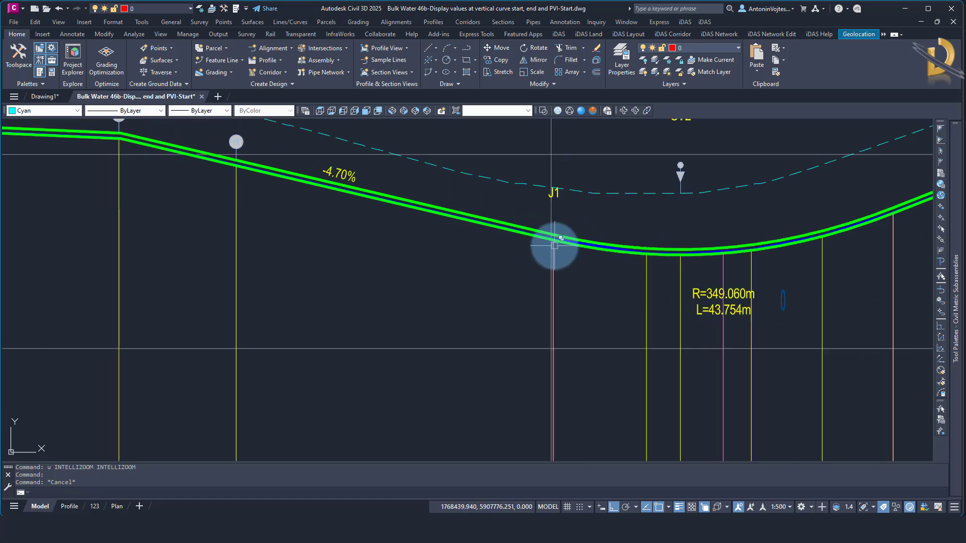
Examine the profile view's bands from the curve at J1 along to the masked strip labelled "SEE DRAWING 123 FOR DETAILS"
{"action": "middle_click_drag", "start_coordinate": [563, 355], "coordinate": [563, 301]}
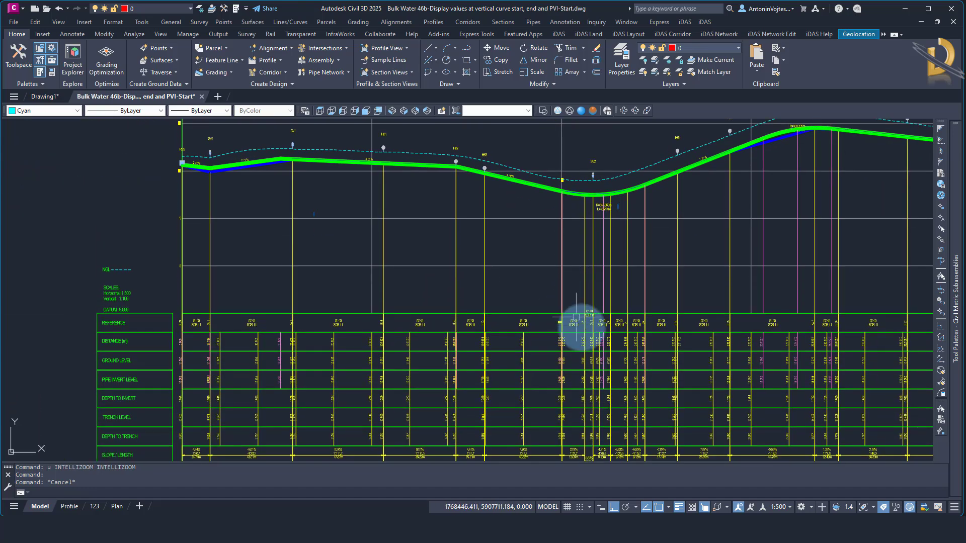
{"action": "scroll", "coordinate": [585, 331], "scroll_direction": "up", "scroll_amount": 2}
{"action": "scroll", "coordinate": [588, 332], "scroll_direction": "down", "scroll_amount": 4}
{"action": "middle_click_drag", "start_coordinate": [593, 334], "coordinate": [247, 315]}
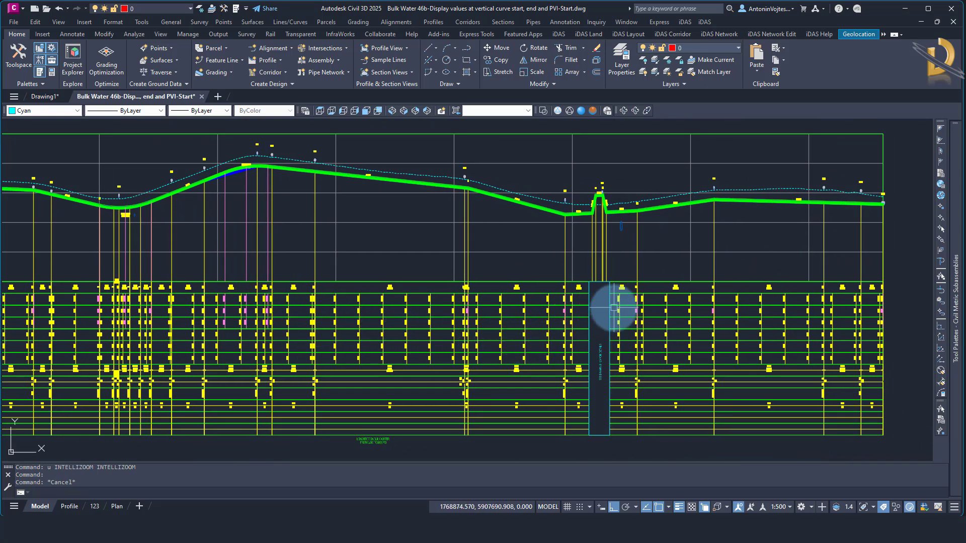
{"action": "scroll", "coordinate": [550, 339], "scroll_direction": "up", "scroll_amount": 4}
{"action": "middle_click_drag", "start_coordinate": [468, 353], "coordinate": [627, 339]}
{"action": "scroll", "coordinate": [621, 323], "scroll_direction": "down", "scroll_amount": 4}
{"action": "scroll", "coordinate": [687, 303], "scroll_direction": "up", "scroll_amount": 2}
{"action": "scroll", "coordinate": [686, 302], "scroll_direction": "up", "scroll_amount": 2}
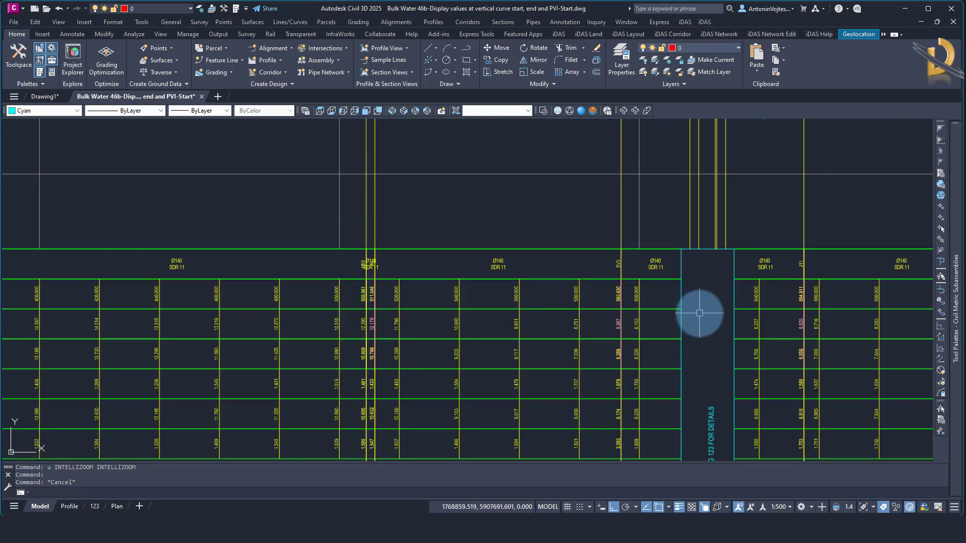
{"action": "left_click", "coordinate": [696, 313]}
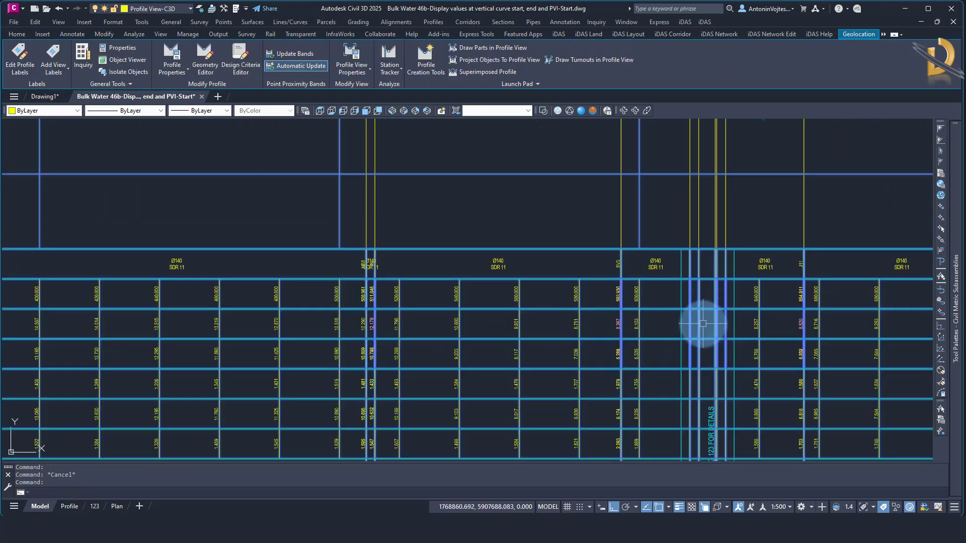
{"action": "key", "text": "Escape"}
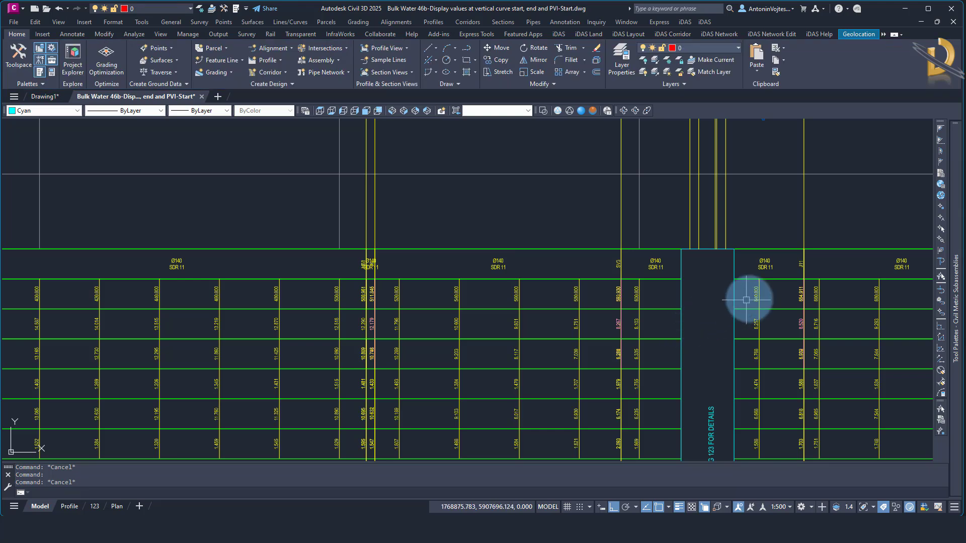
Inspect the magenta vertical geometry point labels in the distance, ground level and pipe invert level bands between J1 and HB6
{"action": "scroll", "coordinate": [771, 297], "scroll_direction": "down", "scroll_amount": 2}
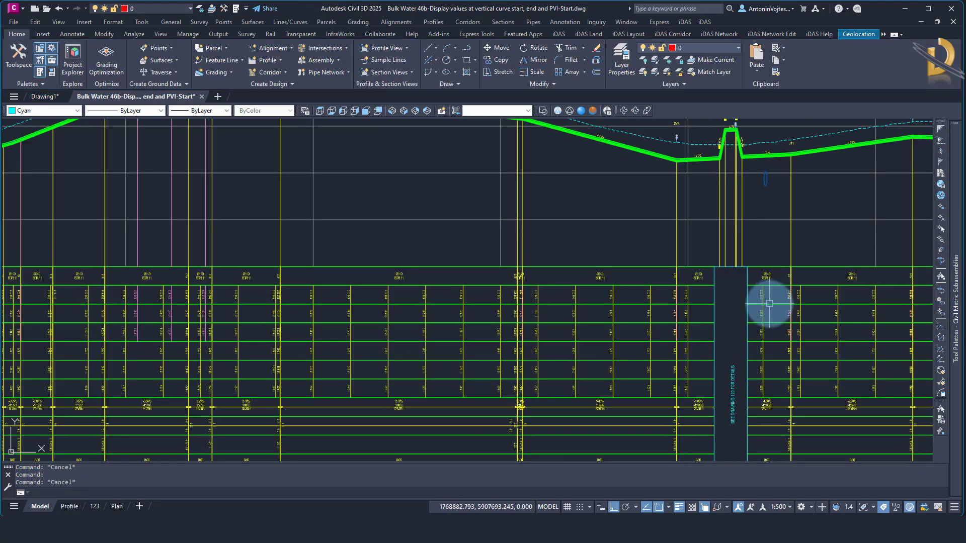
{"action": "scroll", "coordinate": [769, 307], "scroll_direction": "down", "scroll_amount": 2}
{"action": "scroll", "coordinate": [383, 325], "scroll_direction": "up", "scroll_amount": 5}
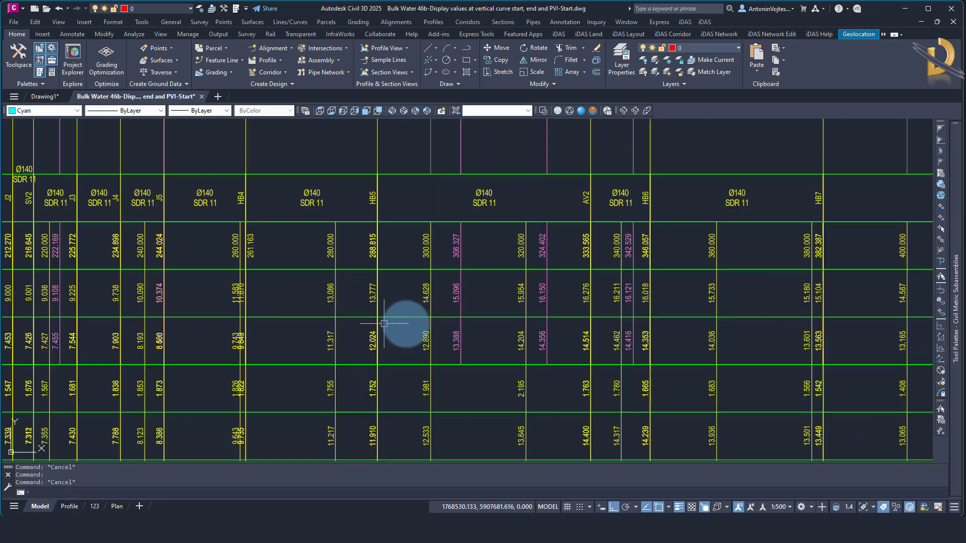
{"action": "left_click", "coordinate": [452, 348]}
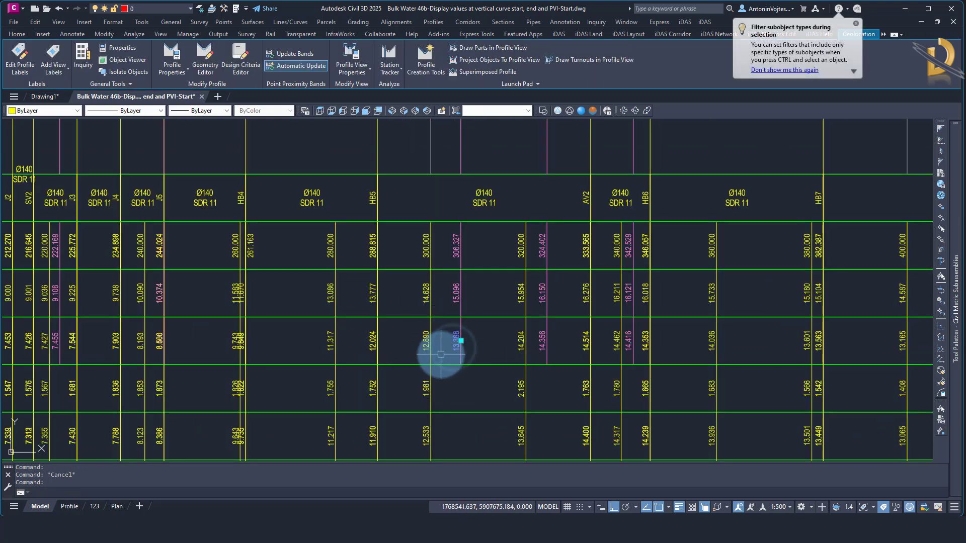
{"action": "key", "text": "Escape"}
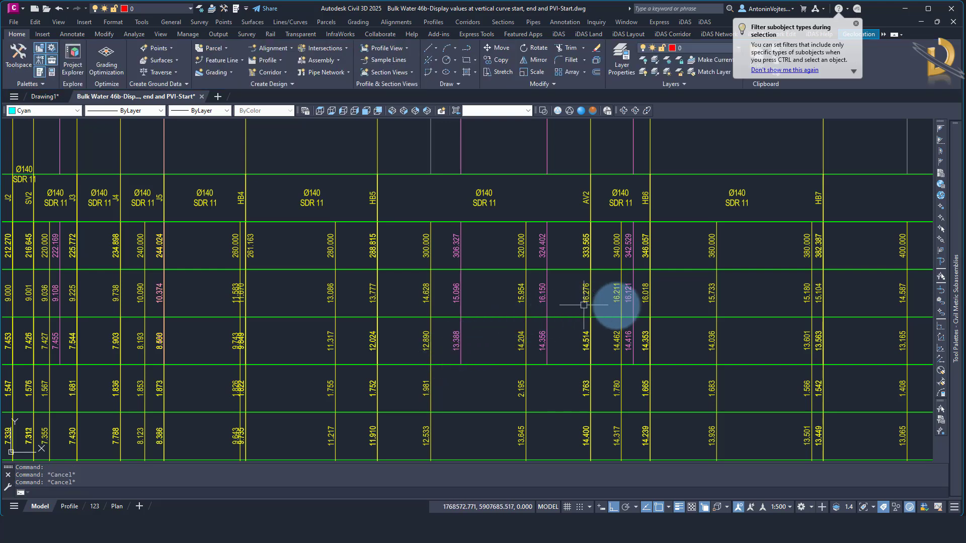
{"action": "middle_click_drag", "start_coordinate": [529, 339], "coordinate": [704, 337]}
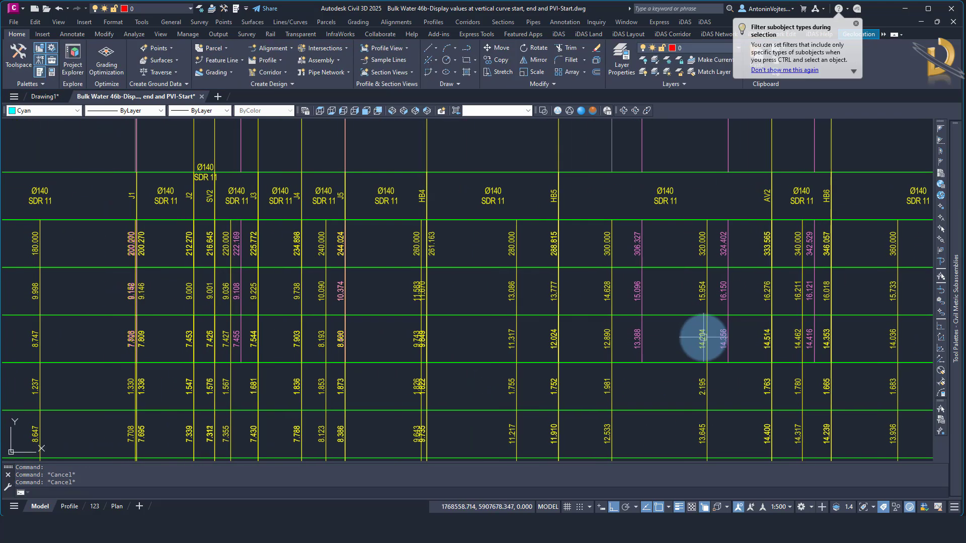
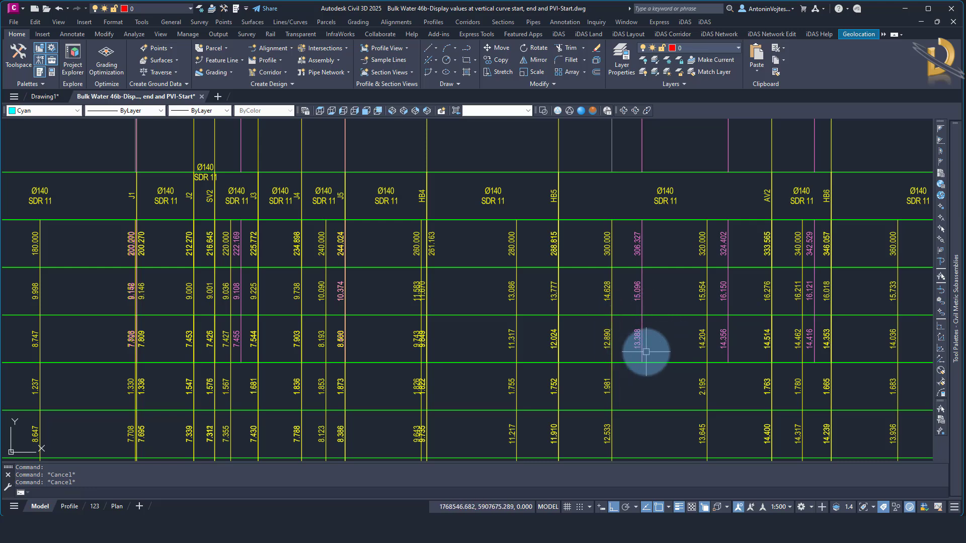
Try erasing the magenta pipe invert label at station 306.327 separately from its tick line, and undo the erase
{"action": "scroll", "coordinate": [646, 352], "scroll_direction": "up", "scroll_amount": 2}
{"action": "left_click", "coordinate": [626, 344]}
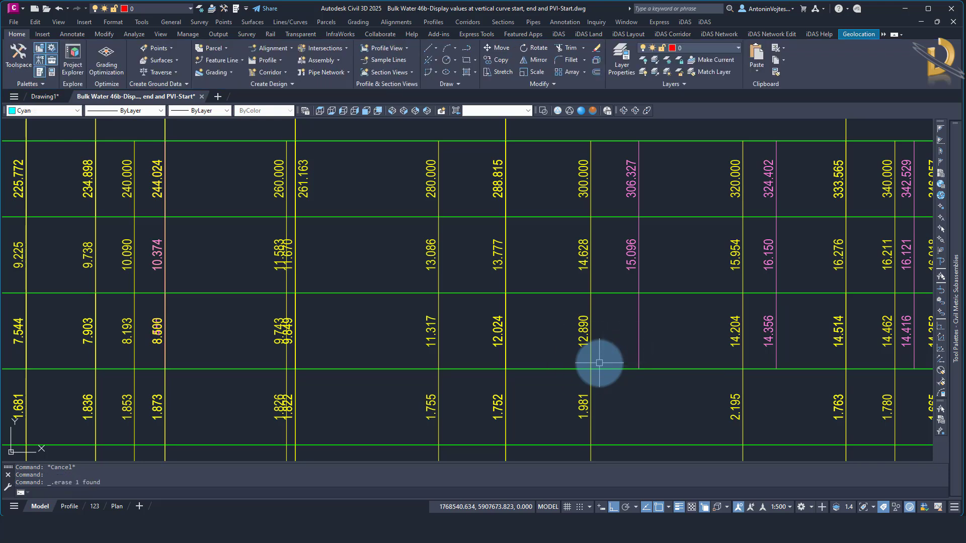
{"action": "left_click", "coordinate": [640, 332]}
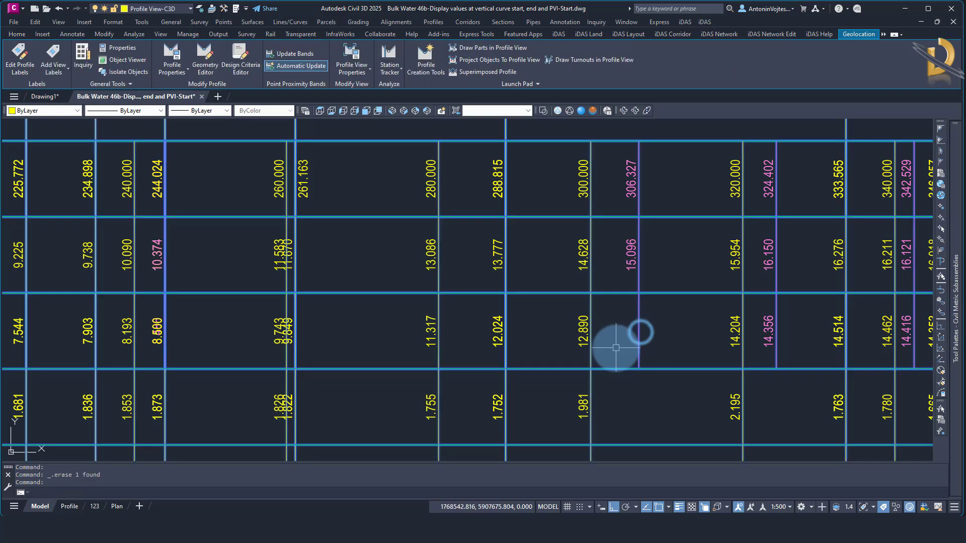
{"action": "key", "text": "Escape"}
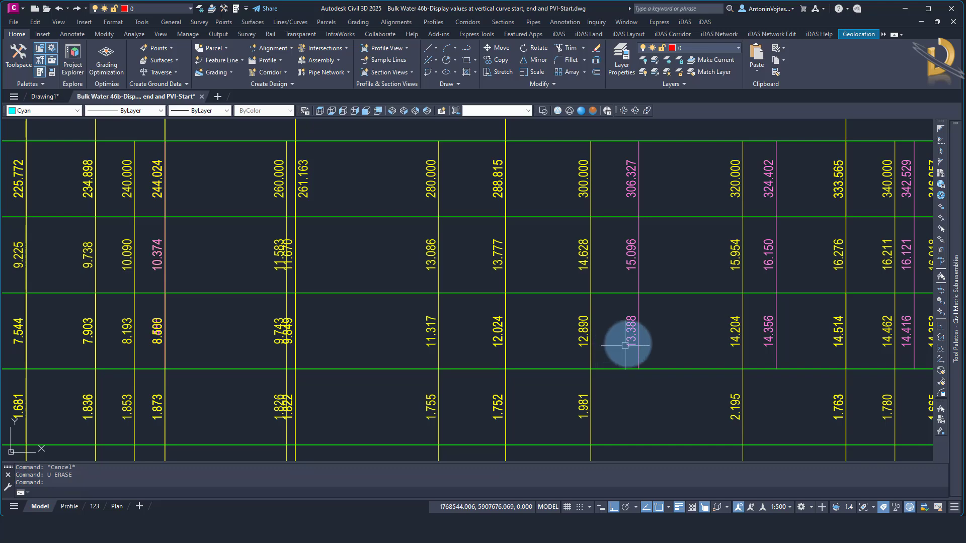
Turn off the visibility of Ticks at Vertical Geometry Points in the PIPE INVERT LEVELS AT INTERVAL band style
{"action": "left_click", "coordinate": [622, 332]}
{"action": "right_click", "coordinate": [618, 324]}
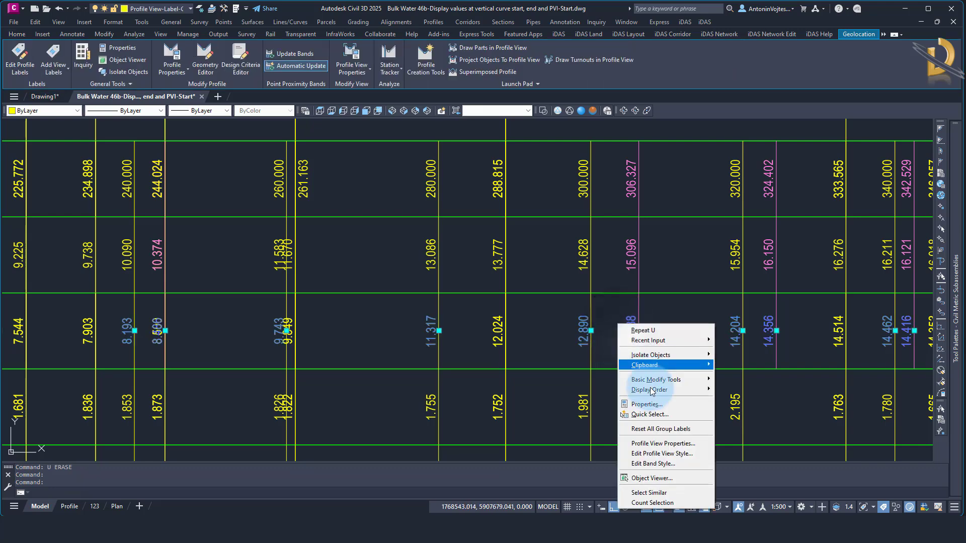
{"action": "left_click", "coordinate": [656, 465]}
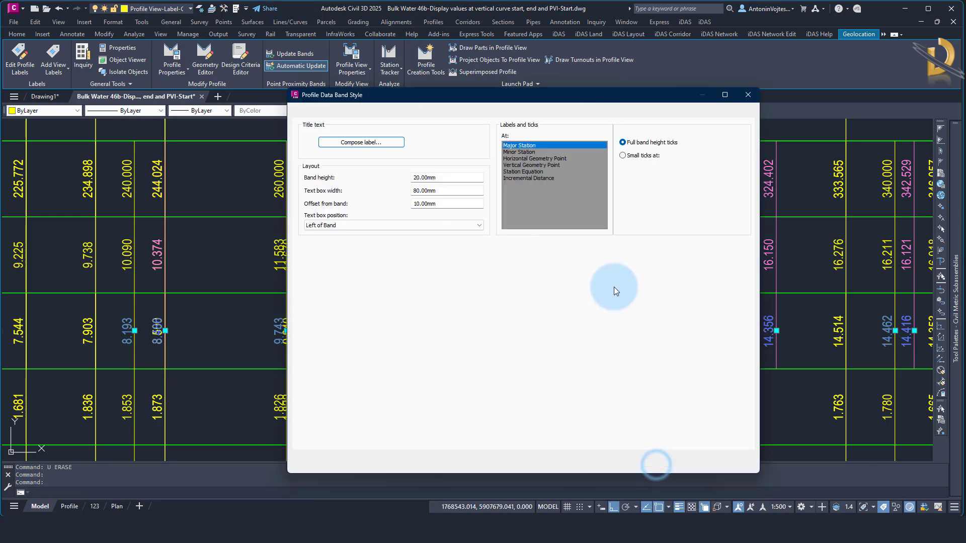
{"action": "left_click", "coordinate": [532, 165]}
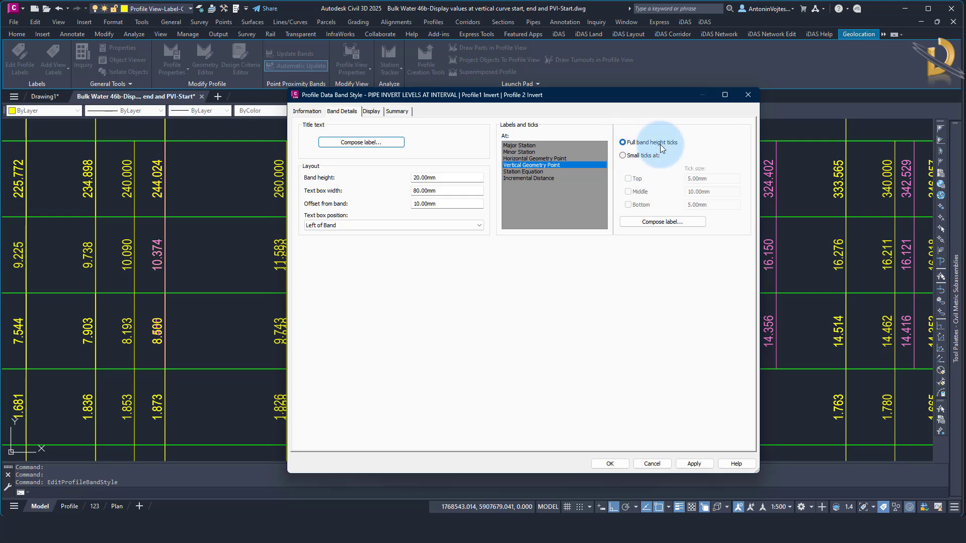
{"action": "left_click", "coordinate": [372, 112]}
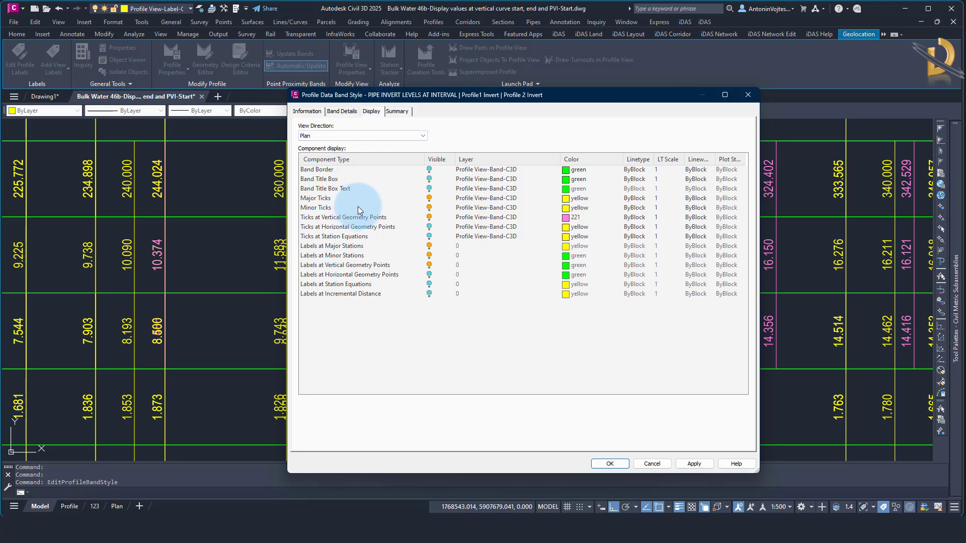
{"action": "left_click", "coordinate": [357, 220]}
{"action": "left_click", "coordinate": [429, 221]}
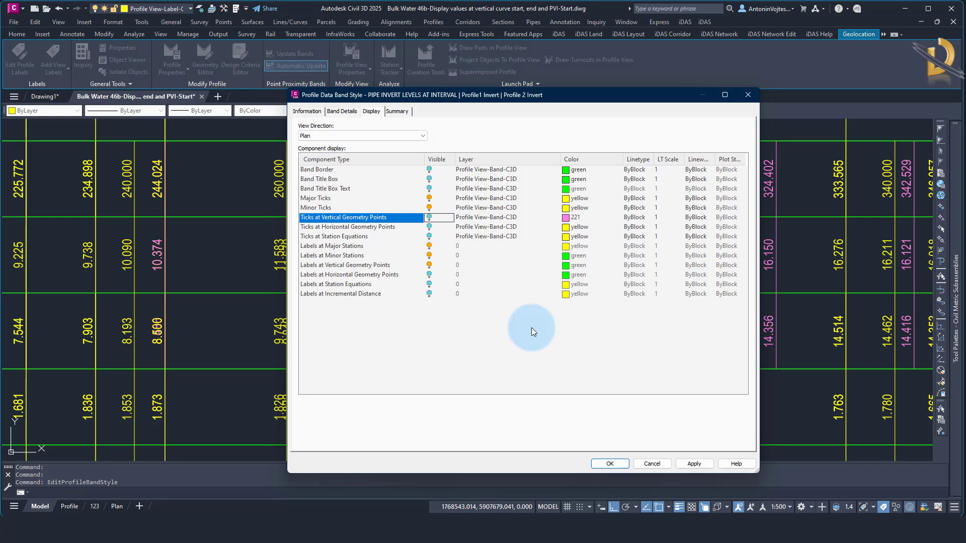
{"action": "left_click", "coordinate": [434, 177]}
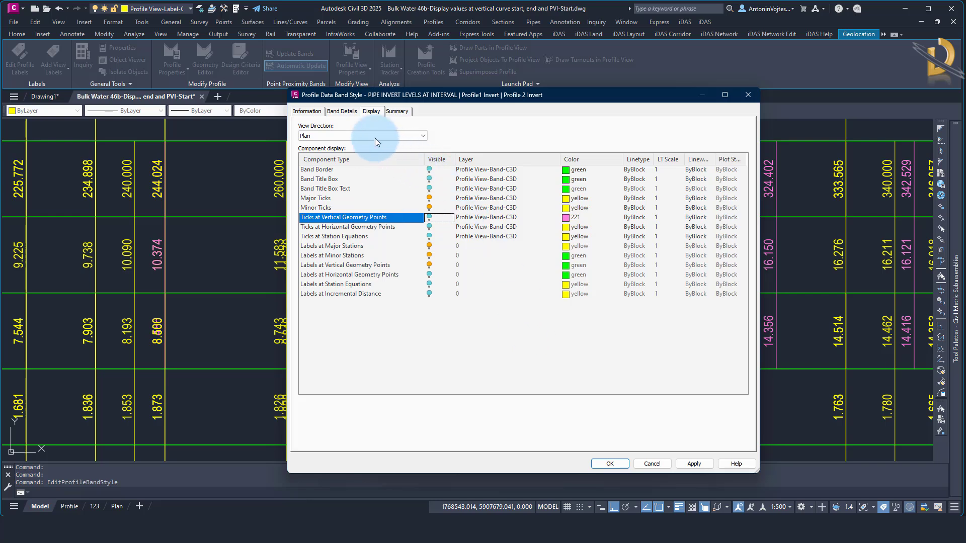
Add a line component named Tick to the band style's Vertical Geometry Point label
{"action": "left_click", "coordinate": [342, 112]}
{"action": "left_click", "coordinate": [536, 164]}
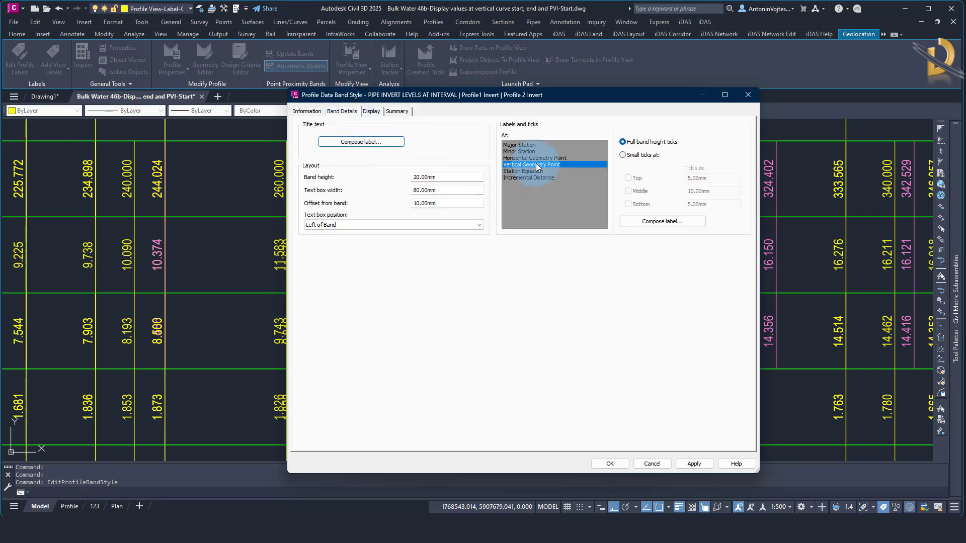
{"action": "left_click", "coordinate": [600, 193]}
{"action": "left_click", "coordinate": [643, 223]}
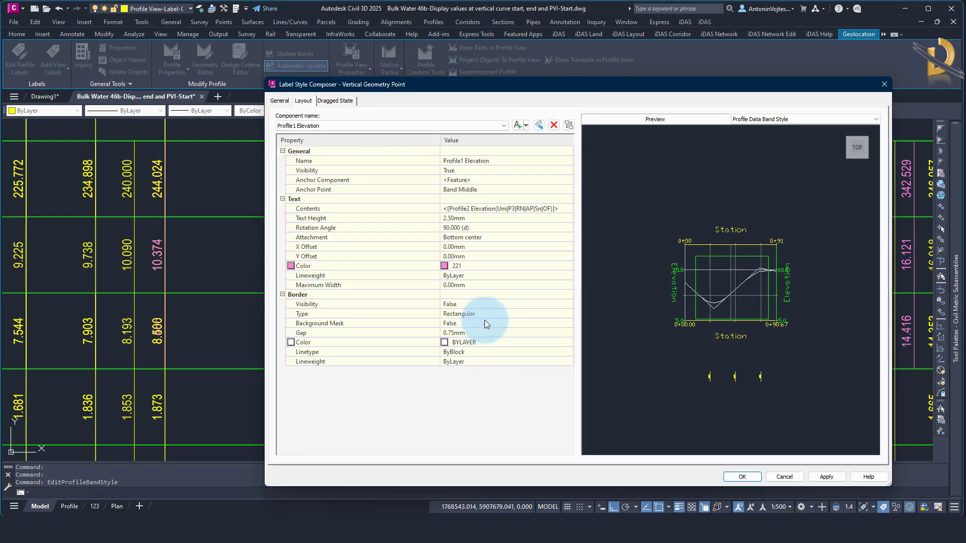
{"action": "left_click", "coordinate": [526, 126]}
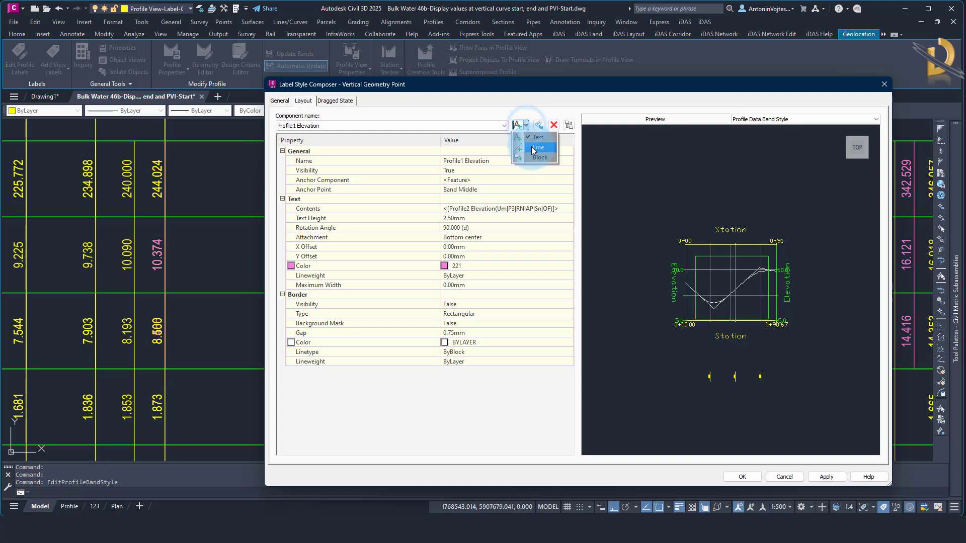
{"action": "left_click", "coordinate": [531, 146]}
{"action": "left_click", "coordinate": [480, 161]}
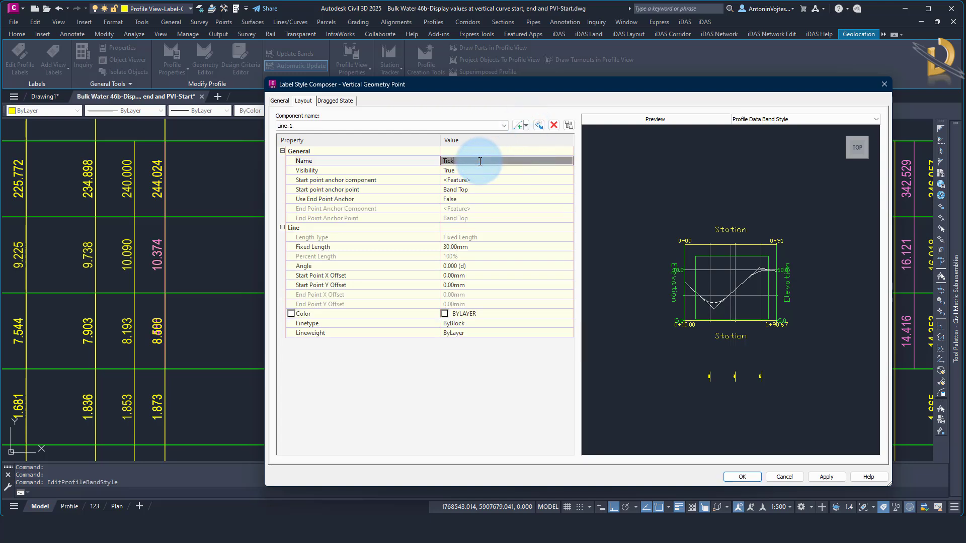
Anchor the Tick line's start at Band Bottom and enable its end point anchor at Band Top
{"action": "left_click", "coordinate": [499, 188]}
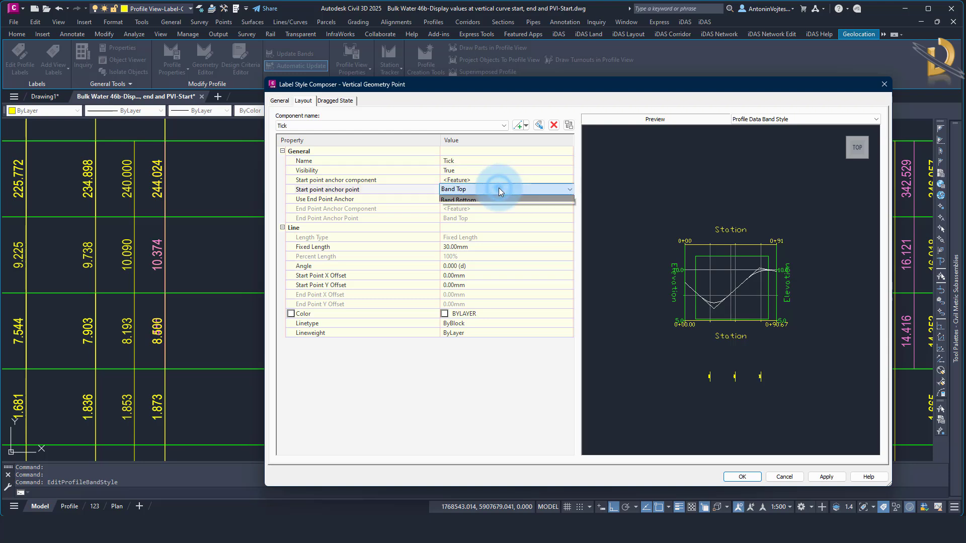
{"action": "left_click", "coordinate": [469, 201]}
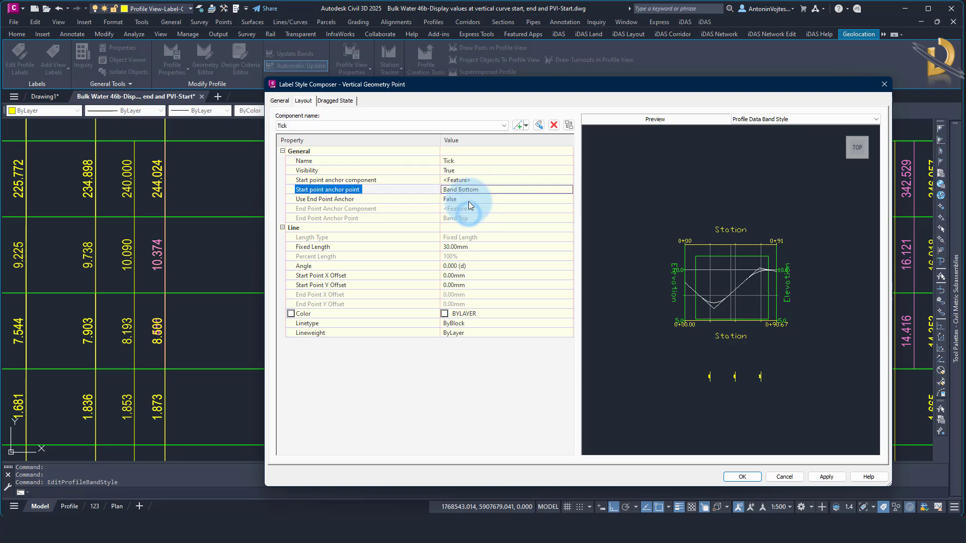
{"action": "left_click", "coordinate": [470, 199]}
{"action": "left_click", "coordinate": [467, 215]}
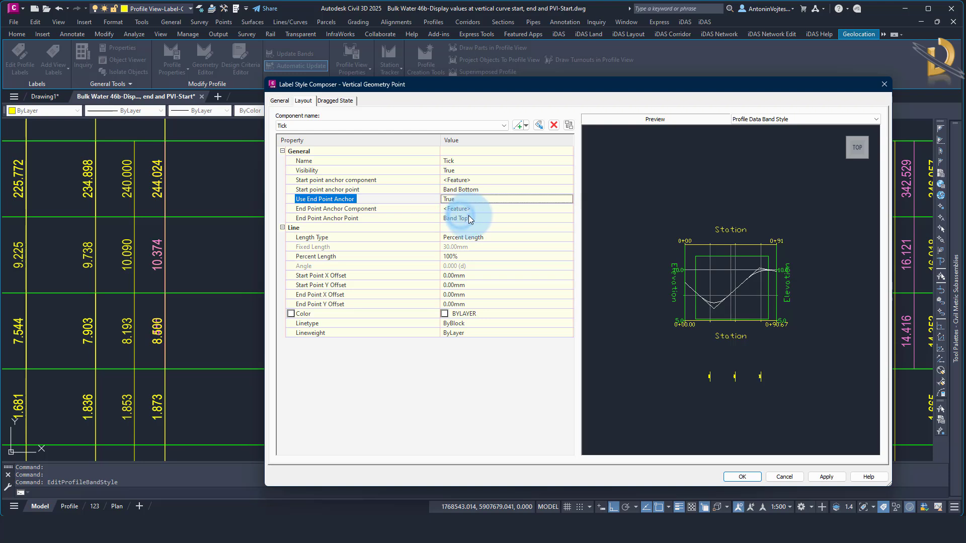
{"action": "left_click", "coordinate": [471, 217]}
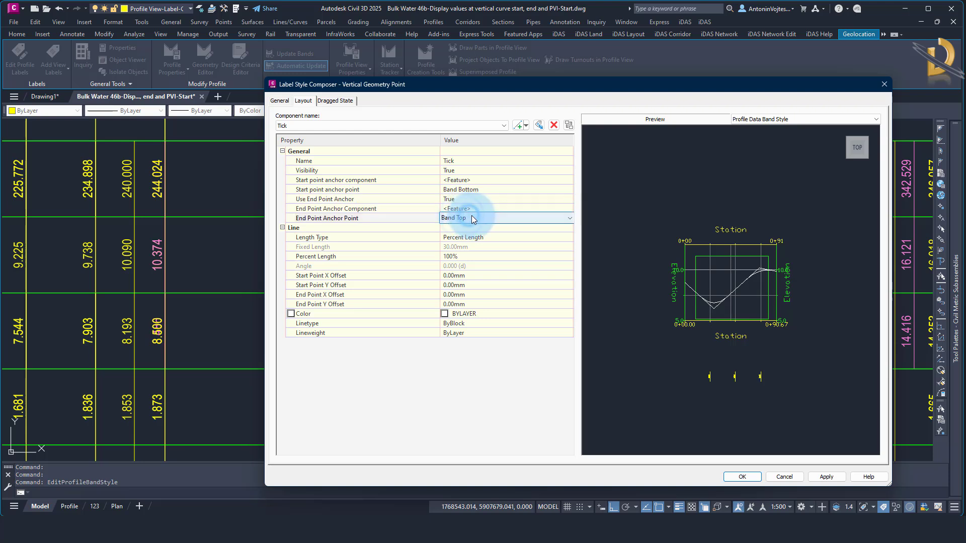
Set the Tick line's color to 221 and accept the label and band style changes
{"action": "left_click", "coordinate": [480, 315]}
{"action": "left_click", "coordinate": [567, 315]}
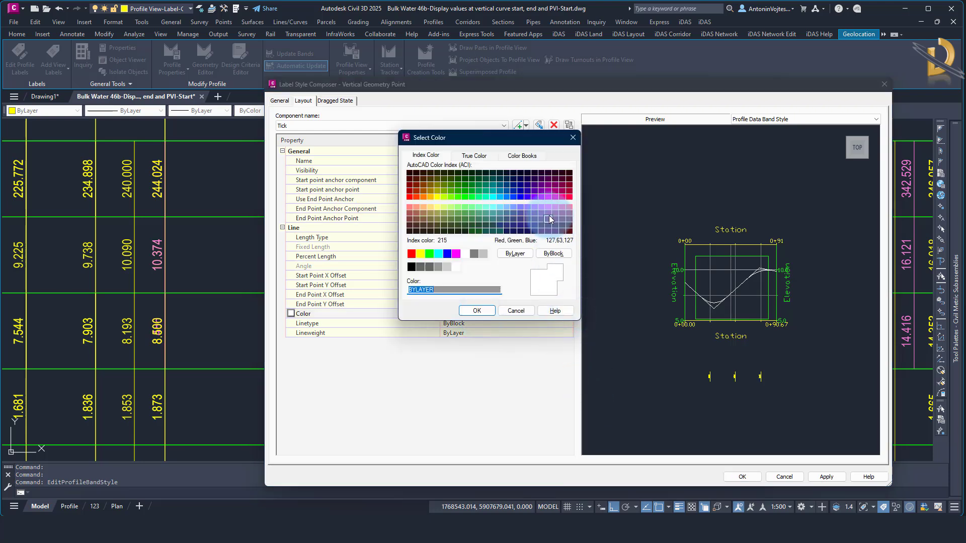
{"action": "left_click", "coordinate": [555, 207]}
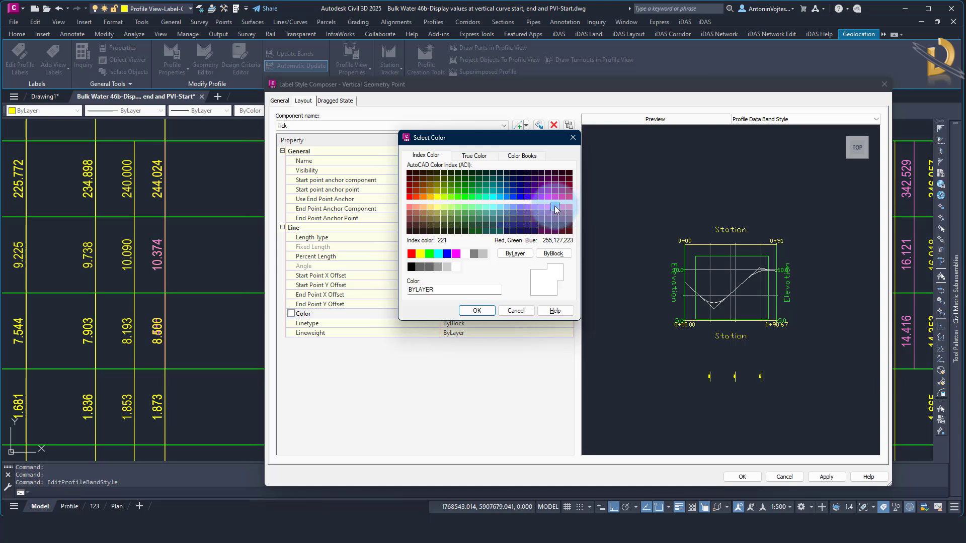
{"action": "left_click", "coordinate": [493, 309]}
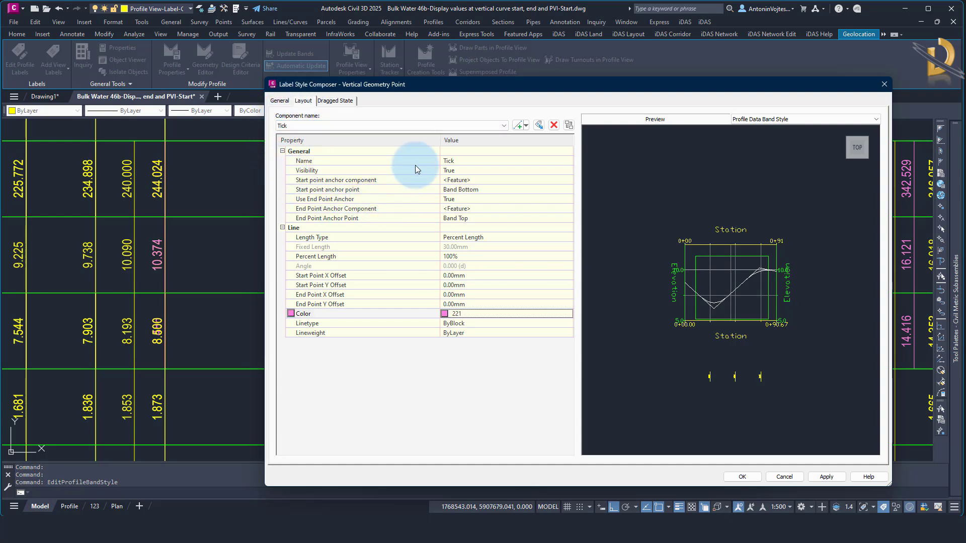
{"action": "left_click", "coordinate": [739, 478]}
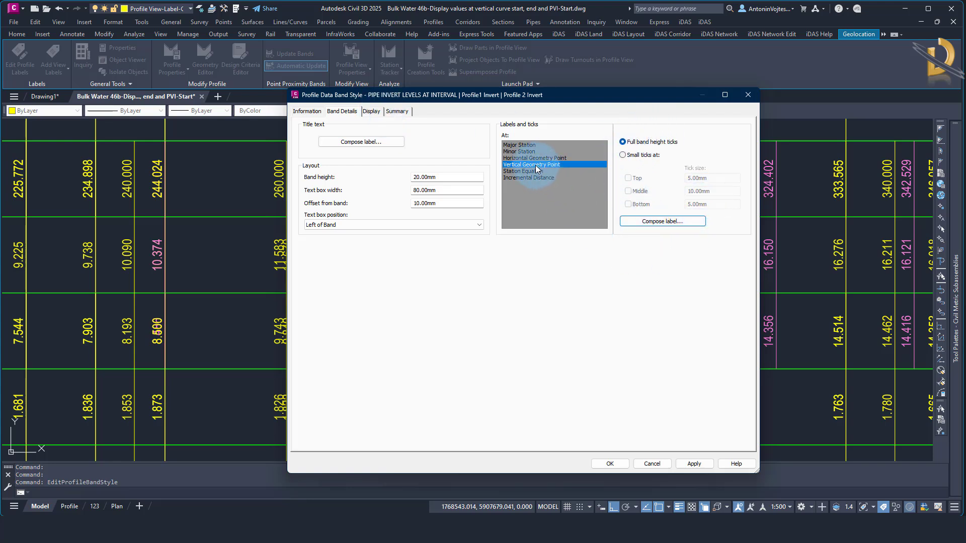
{"action": "left_click", "coordinate": [610, 463]}
Test erasing the pipe invert label at station 306.327 together with its new tick line, and undo the erase
{"action": "scroll", "coordinate": [624, 348], "scroll_direction": "down", "scroll_amount": 2}
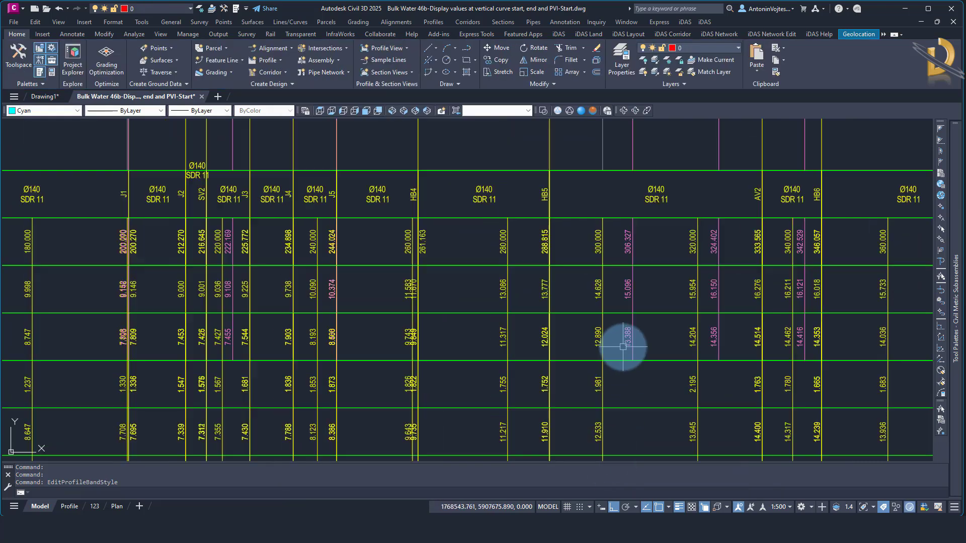
{"action": "scroll", "coordinate": [623, 347], "scroll_direction": "down", "scroll_amount": 2}
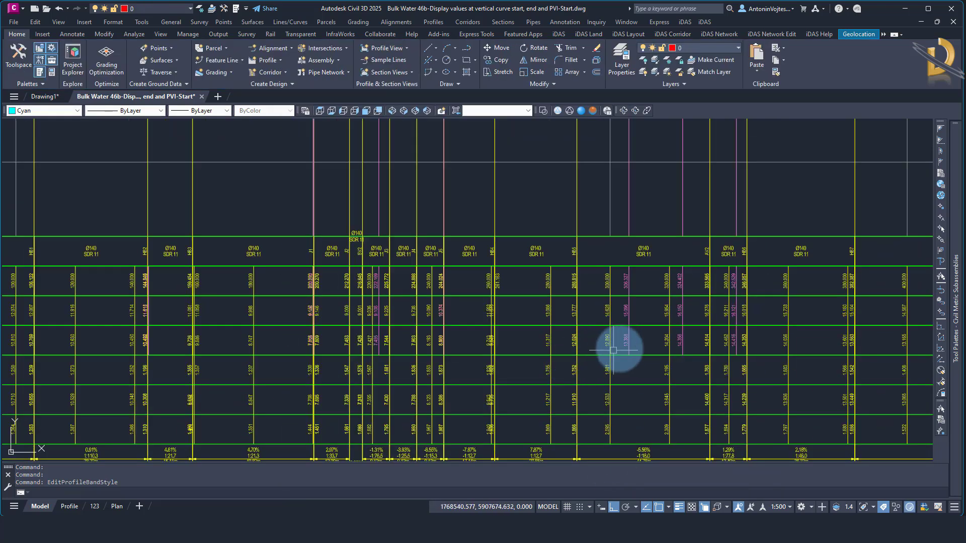
{"action": "scroll", "coordinate": [614, 350], "scroll_direction": "up", "scroll_amount": 4}
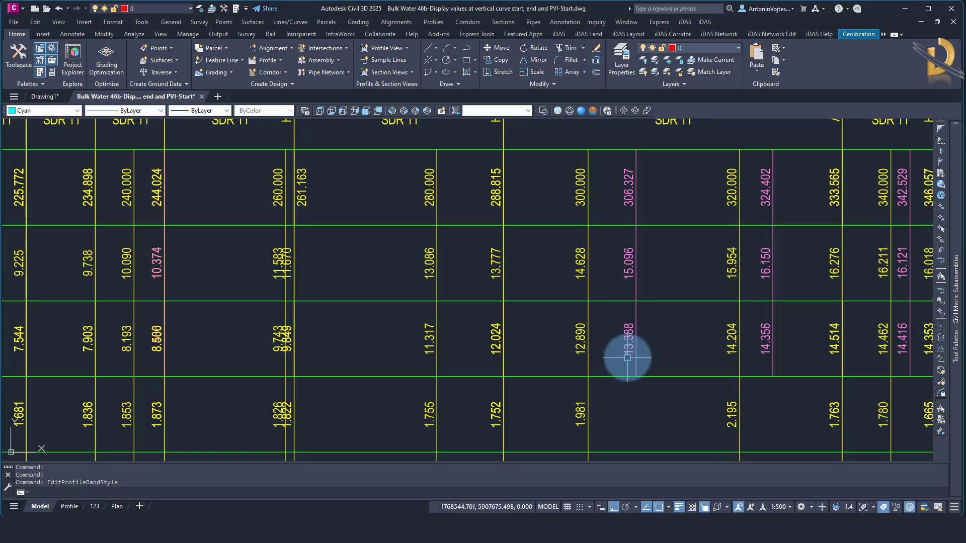
{"action": "left_click", "coordinate": [626, 352]}
{"action": "key", "text": "Delete"}
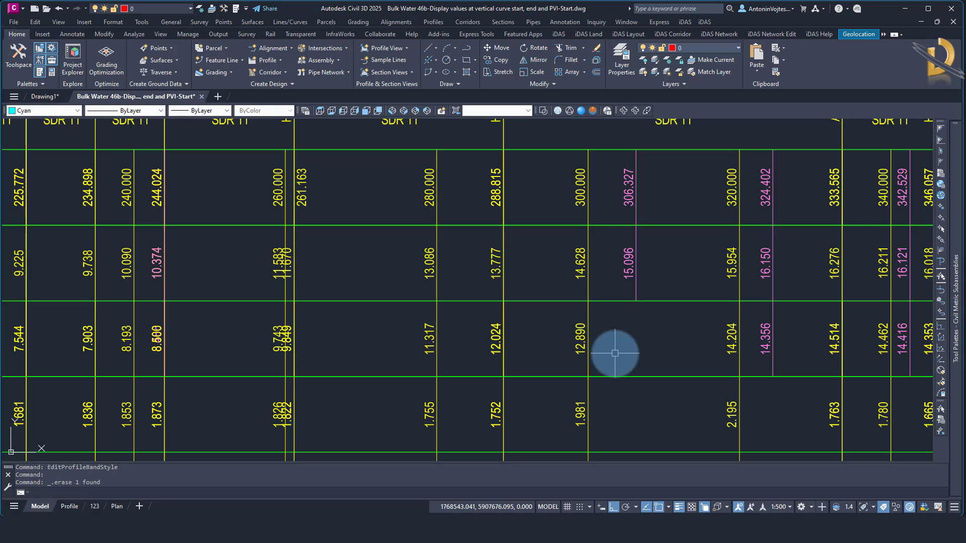
{"action": "key", "text": "Return"}
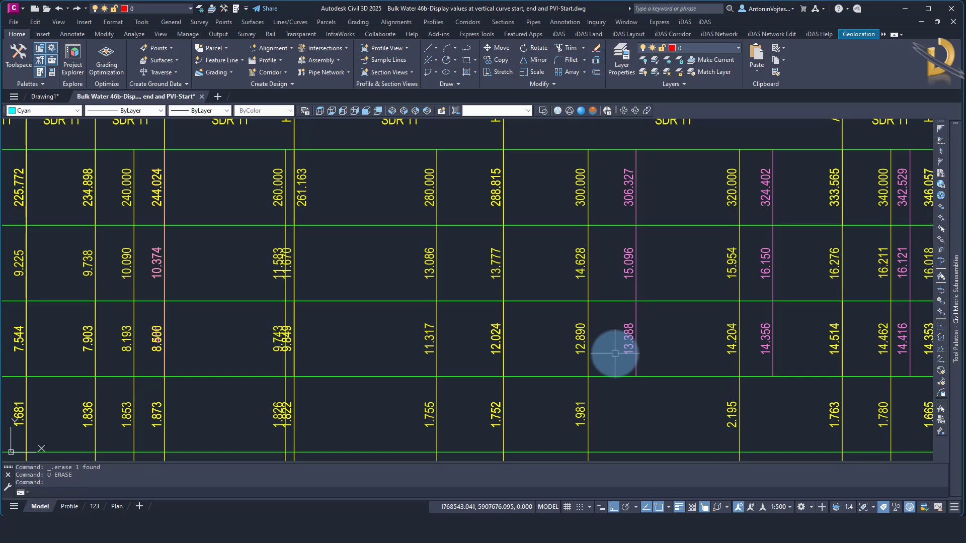
{"action": "scroll", "coordinate": [615, 353], "scroll_direction": "down", "scroll_amount": 6}
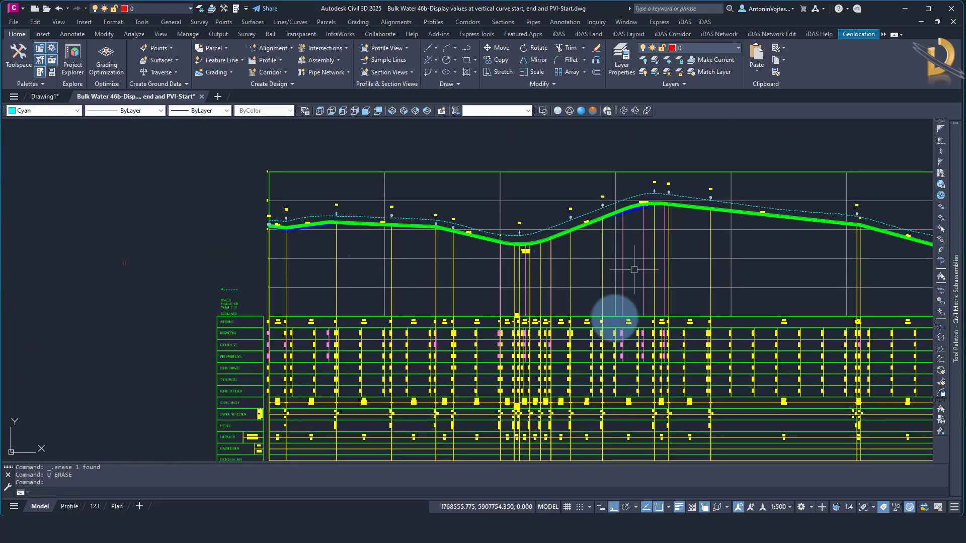